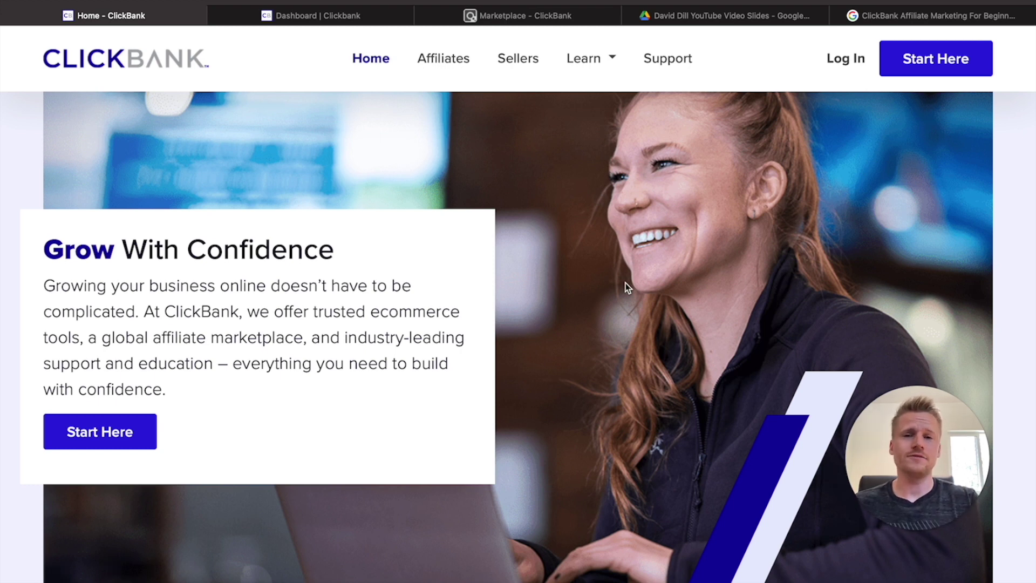
# - Start ClickBank sign-up and answer the quick-start survey questions to reach the dashboard
pyautogui.click(926, 66)
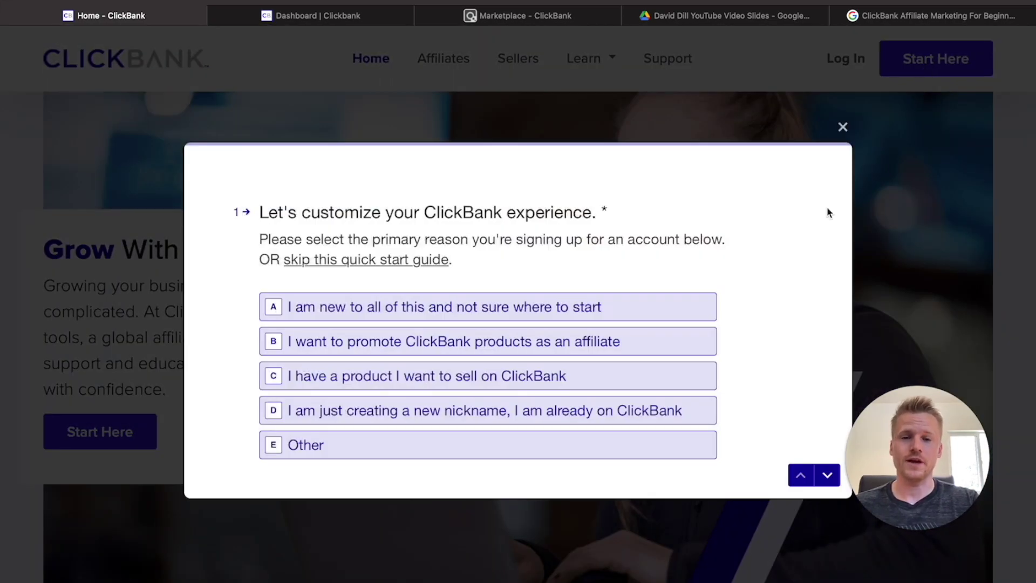
pyautogui.click(448, 409)
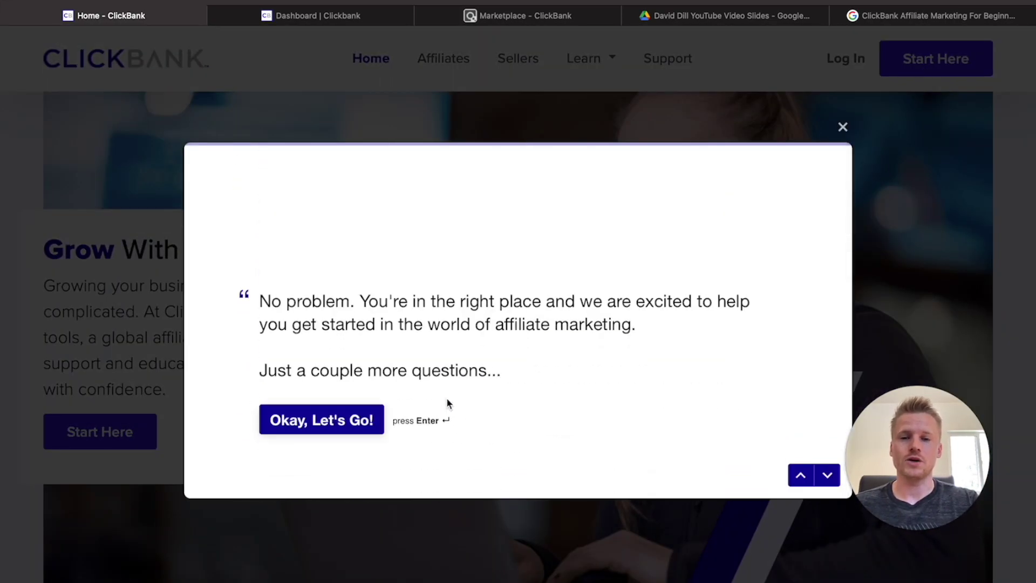
pyautogui.scroll(-2, 446, 400)
pyautogui.scroll(-10, 447, 403)
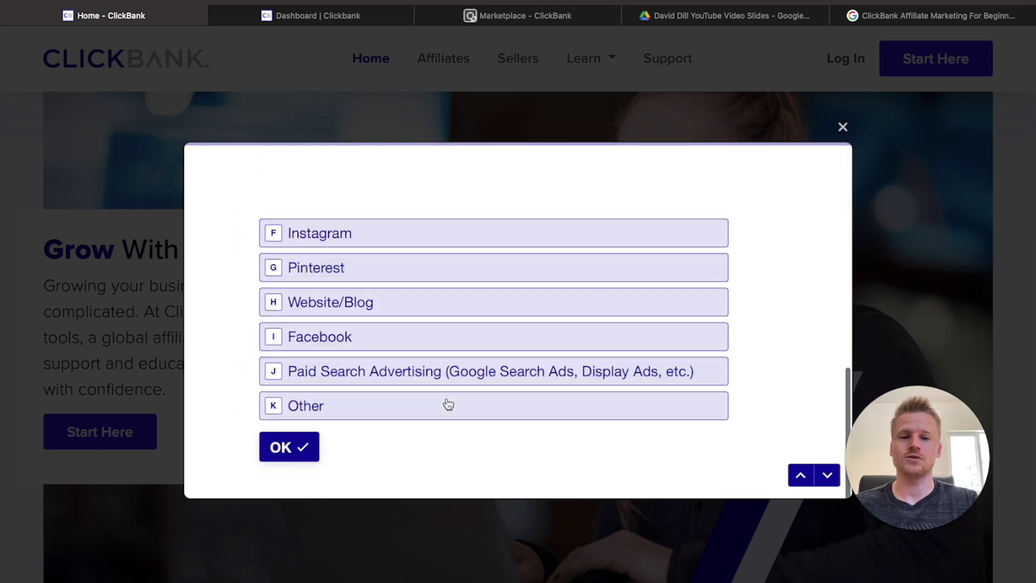
pyautogui.scroll(-3, 447, 403)
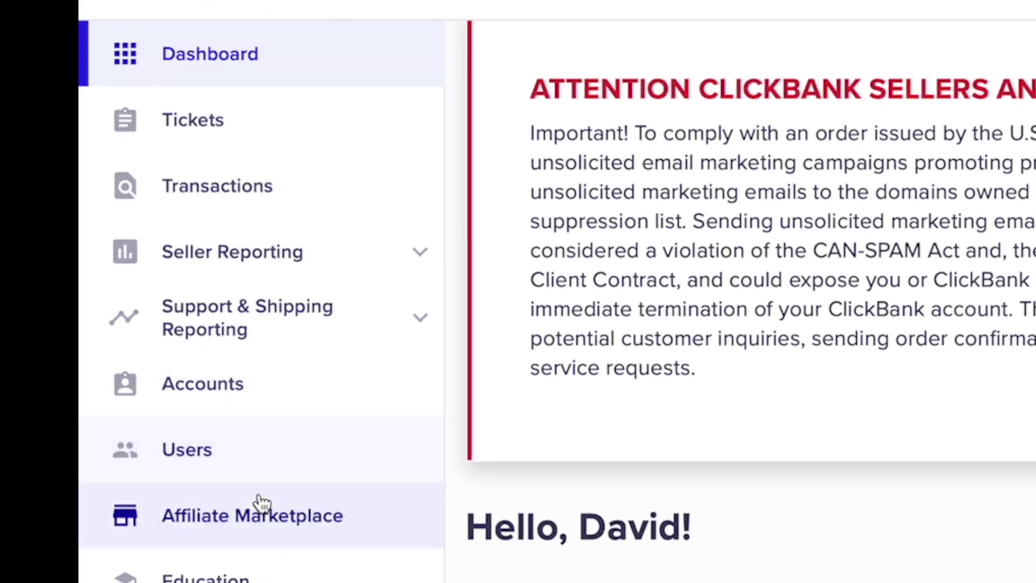
# - Open the Affiliate Marketplace from the ClickBank dashboard sidebar
pyautogui.click(263, 503)
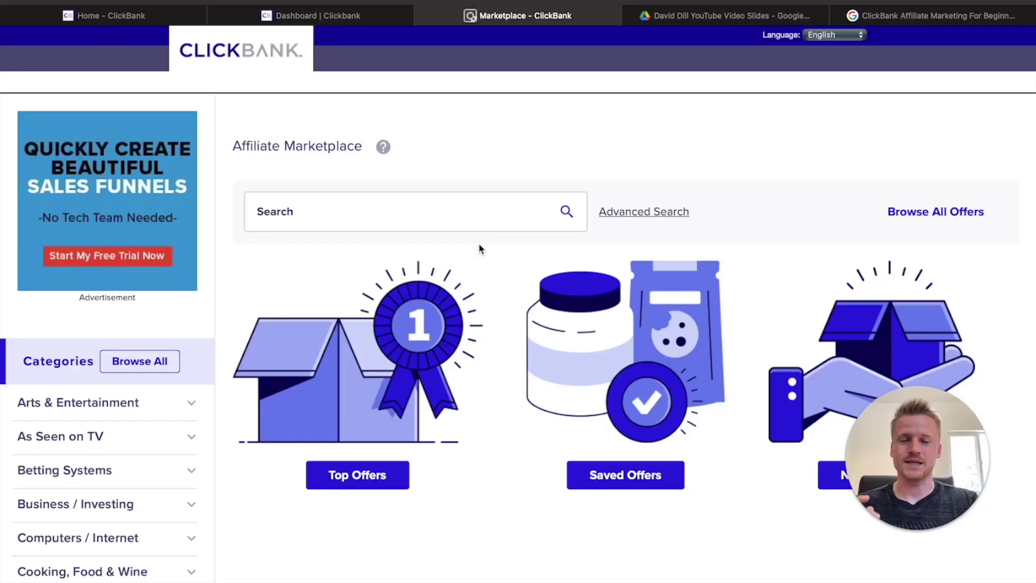
# - Search the ClickBank marketplace for yoga offers
pyautogui.click(383, 208)
pyautogui.write('y')
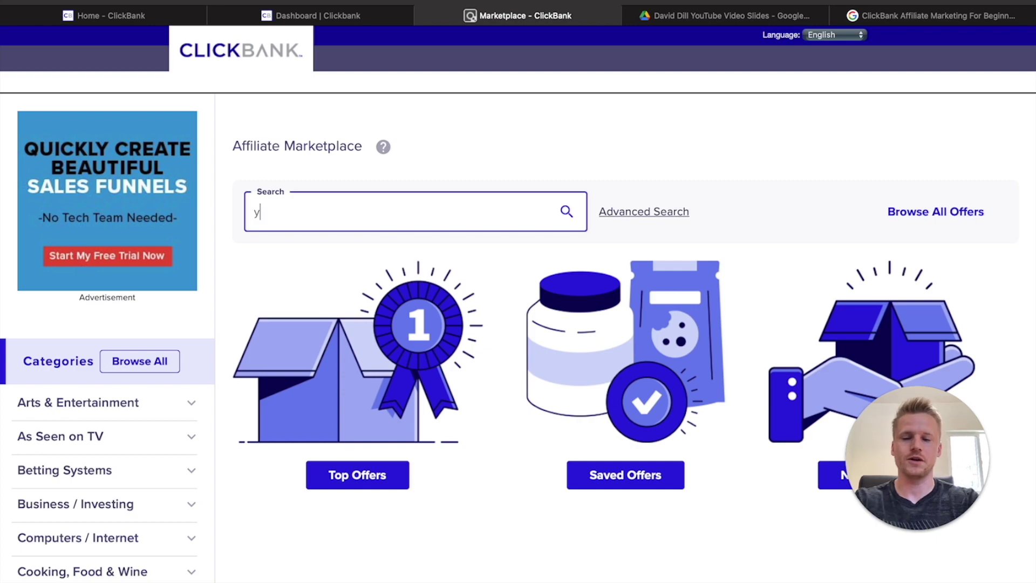
pyautogui.write('oga')
pyautogui.press('Return')
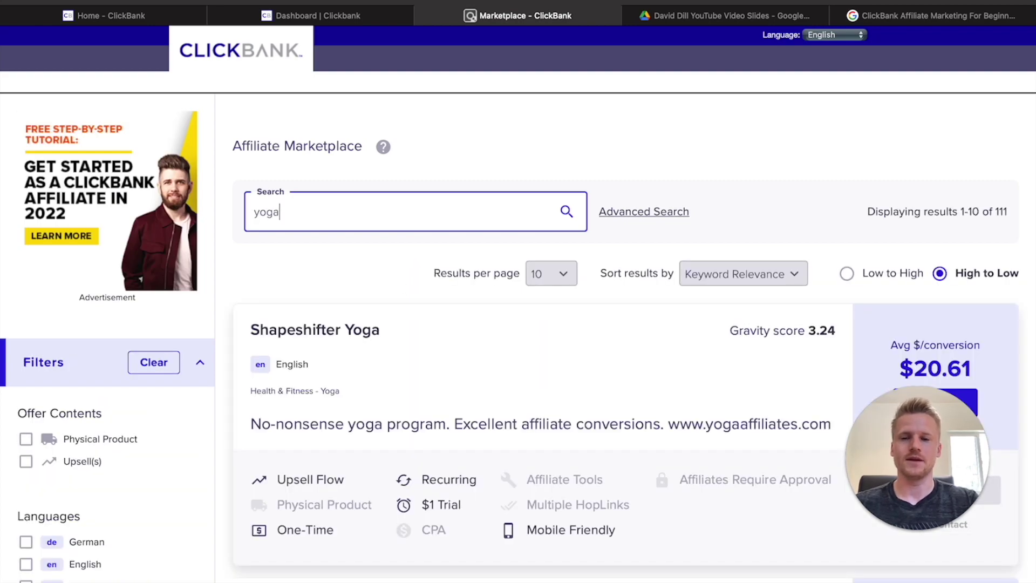
# - Highlight Yoga Burn's Avg $/conversion in the results and open its sales page
pyautogui.scroll(-6, 426, 419)
pyautogui.scroll(-2, 576, 370)
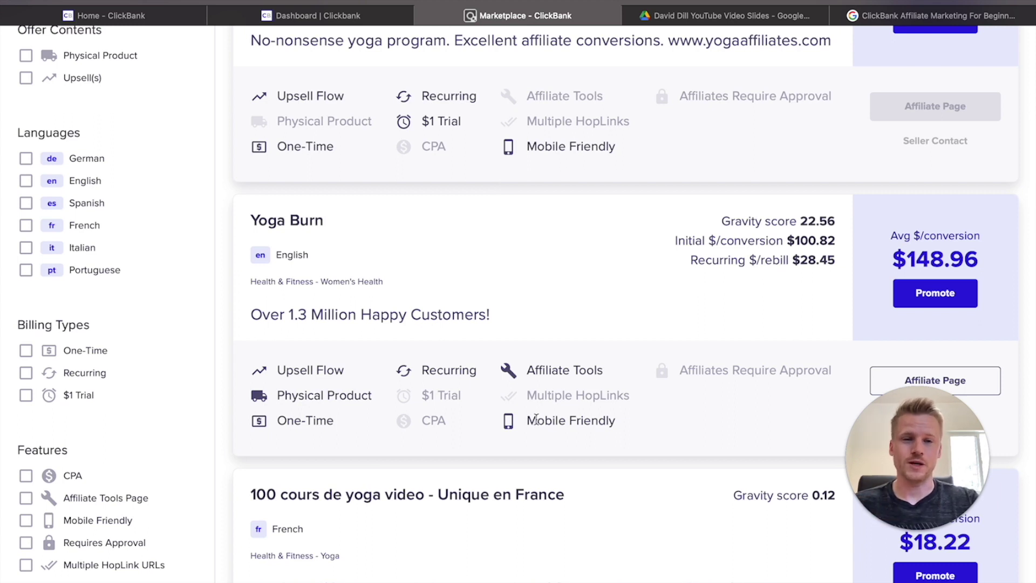
pyautogui.moveTo(896, 254); pyautogui.dragTo(977, 251)
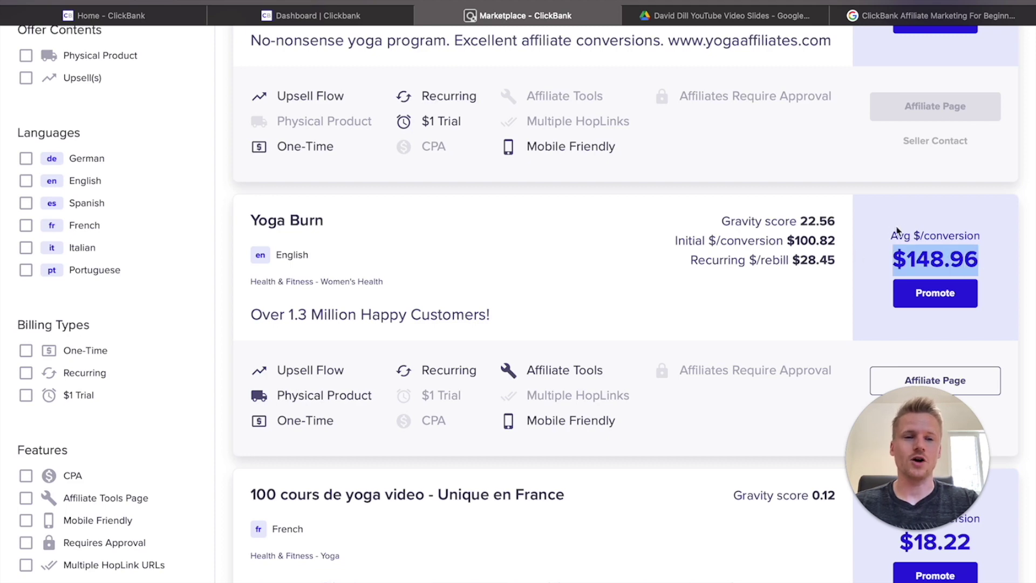
pyautogui.moveTo(891, 235); pyautogui.dragTo(977, 234)
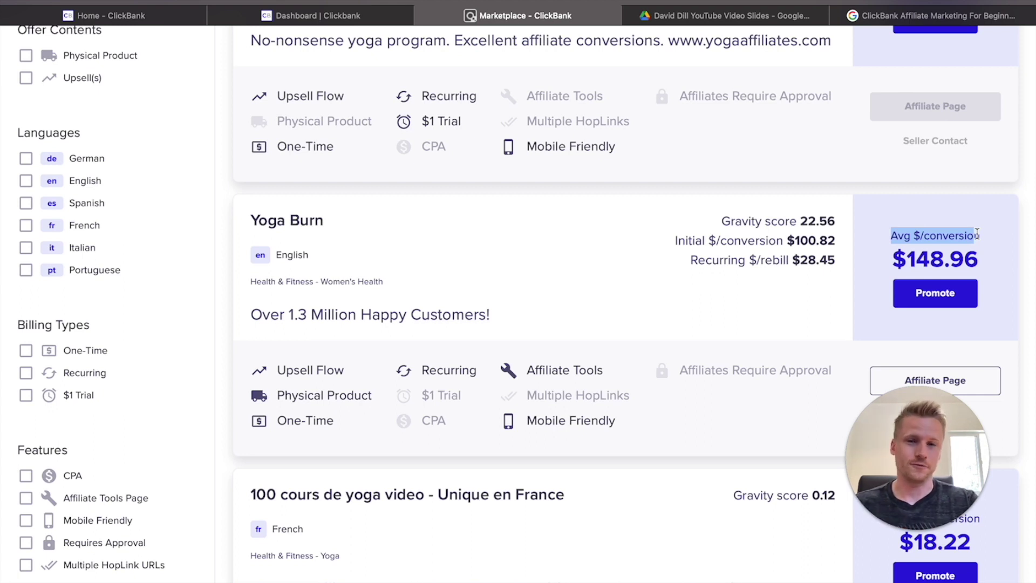
pyautogui.scroll(-1, 977, 234)
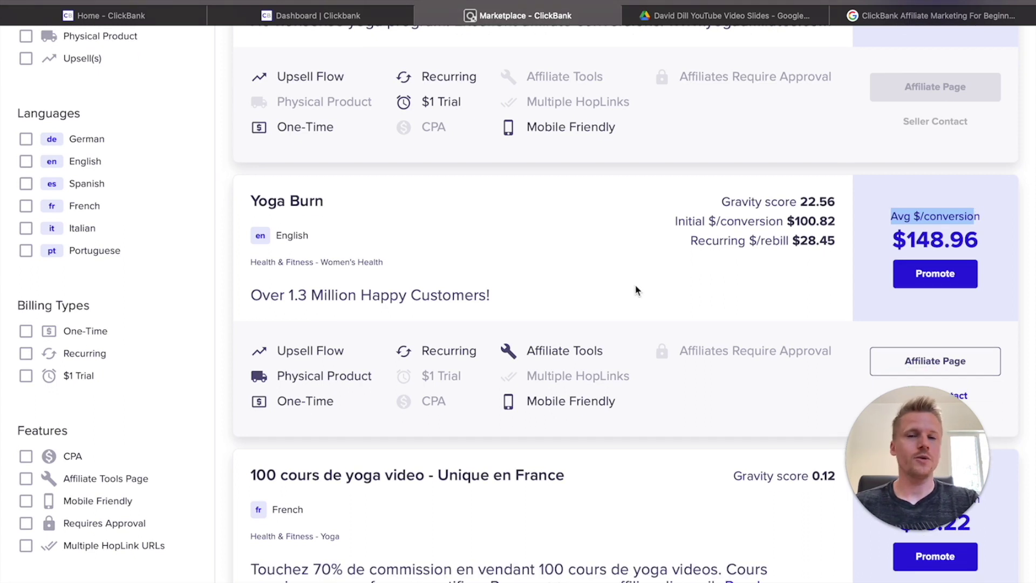
pyautogui.click(295, 203)
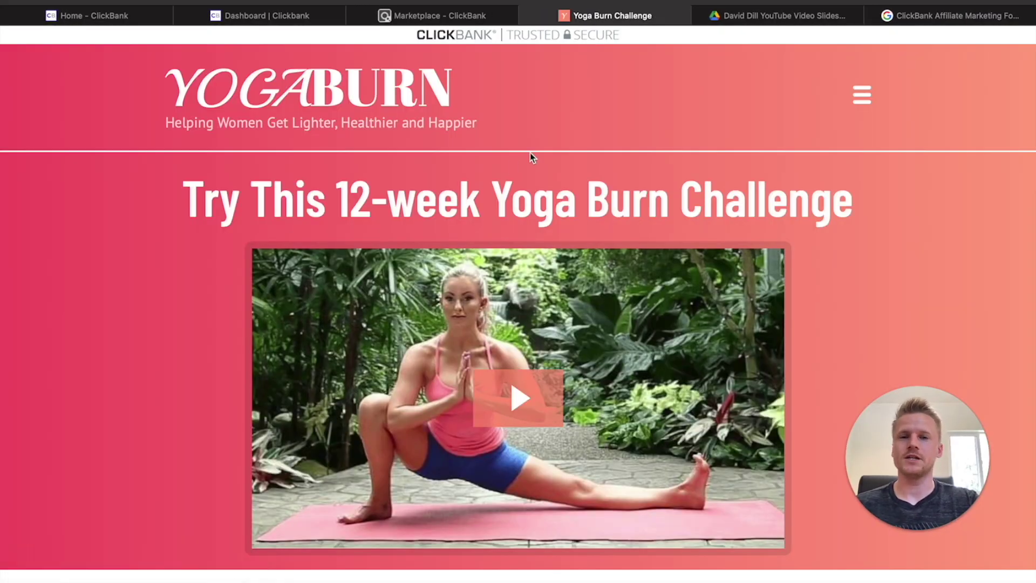
# - Review the Yoga Burn page's $37 and $57 offers, then return to the marketplace tab
pyautogui.scroll(-15, 532, 156)
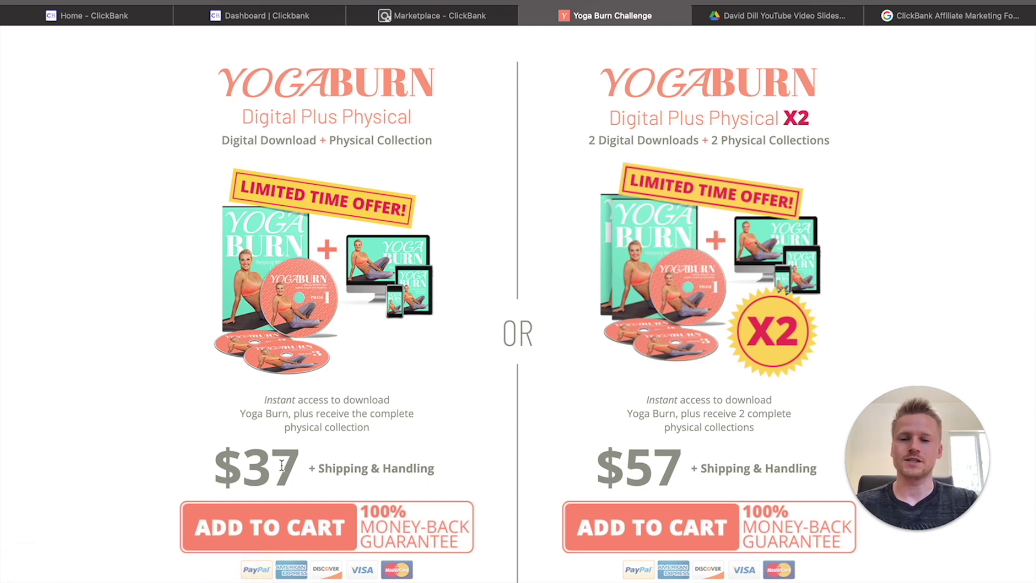
pyautogui.scroll(20, 281, 464)
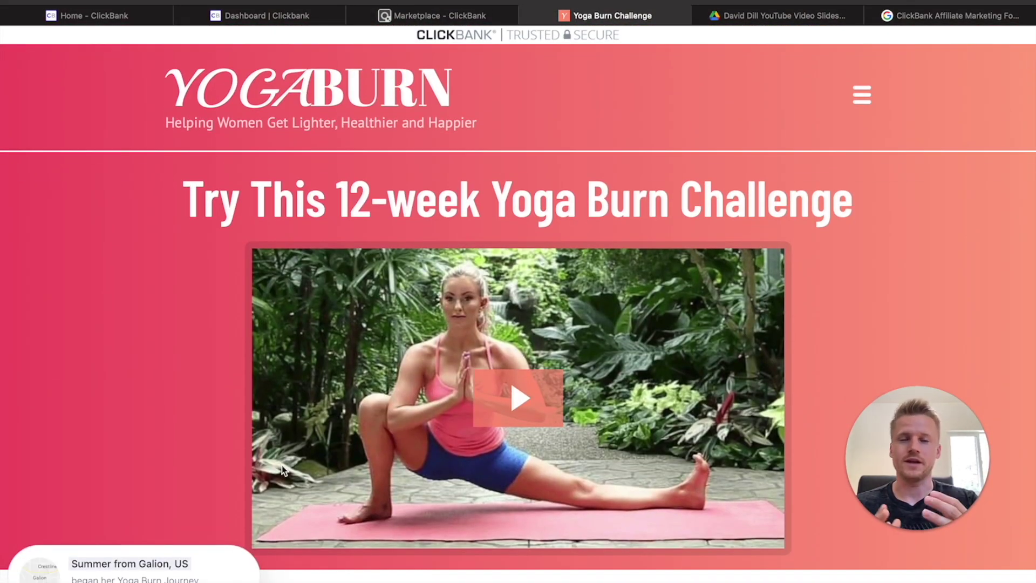
pyautogui.hotkey('ctrl', 'shift', 'Tab')
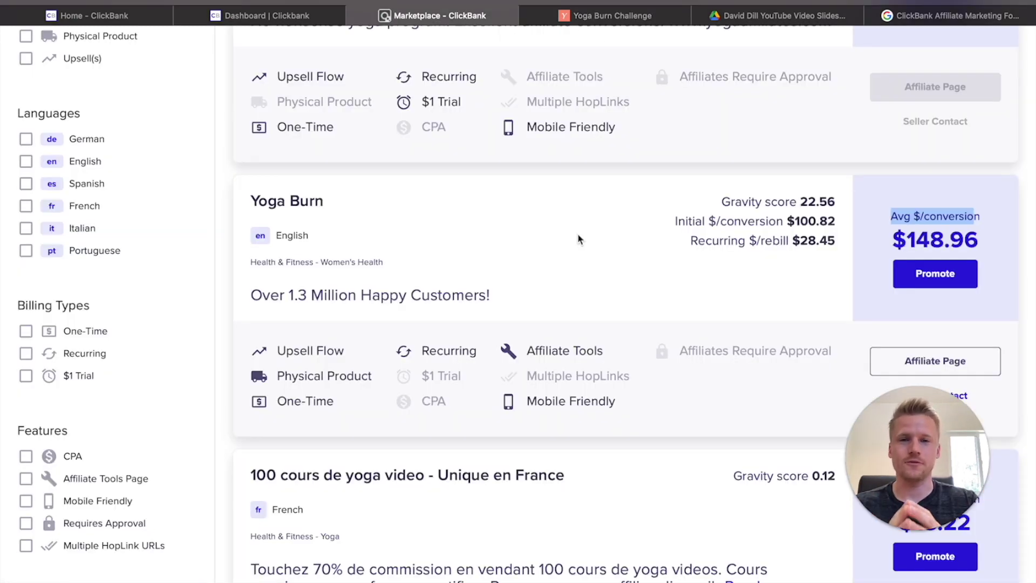
# - Create a Yoga Burn HopLink with the account nickname and copy the generated URL
pyautogui.scroll(-3, 577, 233)
pyautogui.click(935, 197)
pyautogui.click(268, 307)
pyautogui.write('davidid')
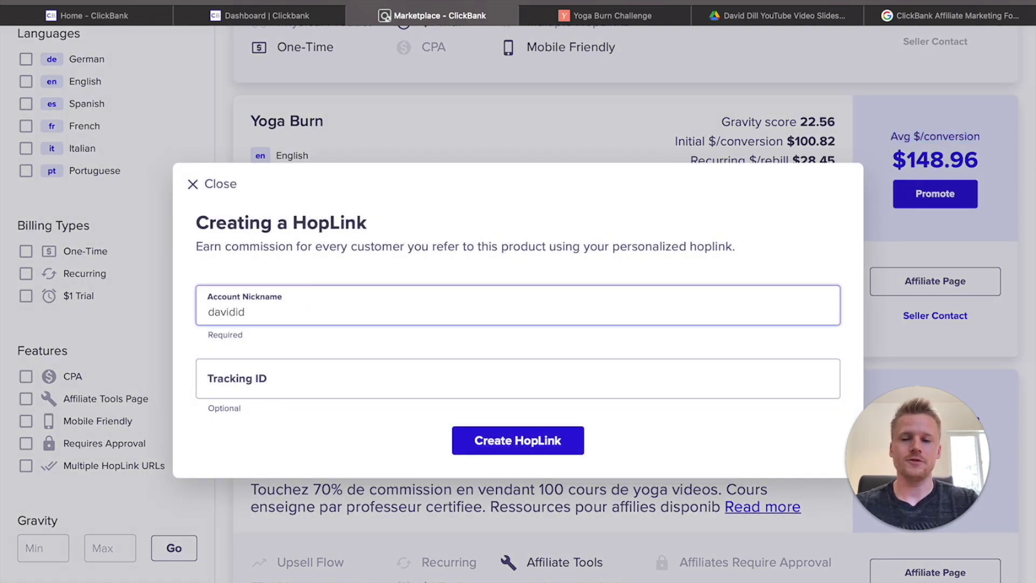
pyautogui.click(504, 451)
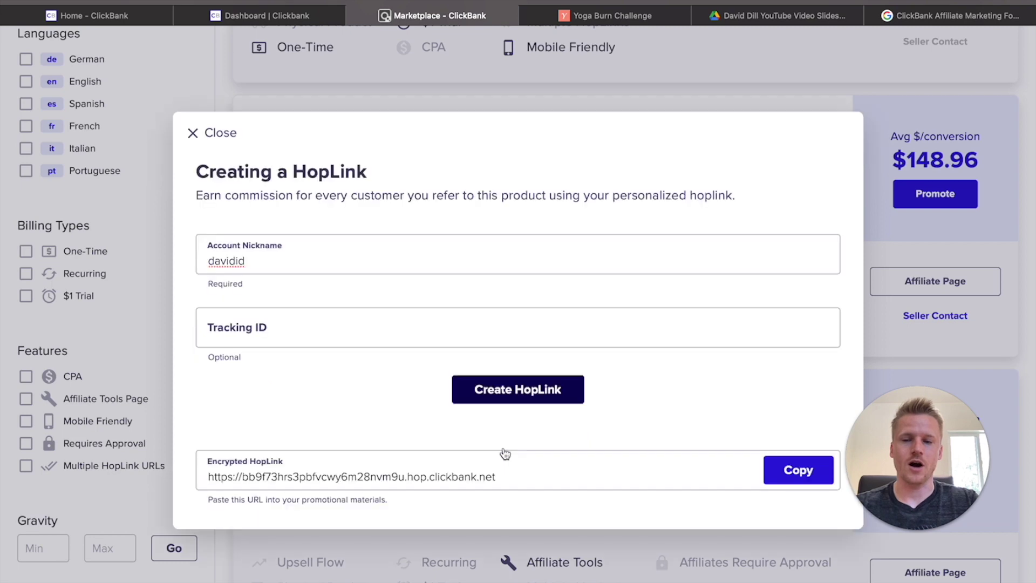
pyautogui.click(474, 476)
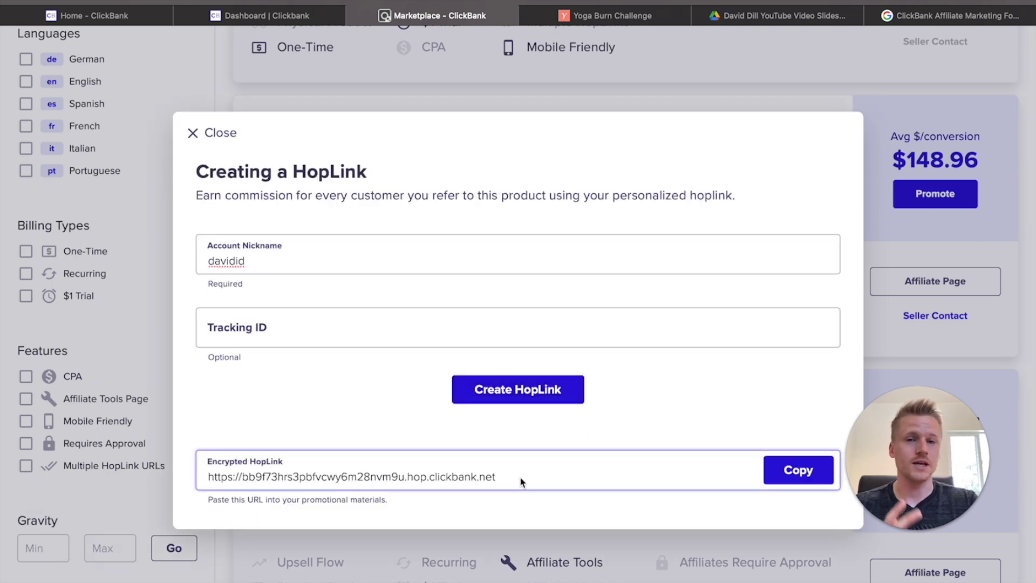
pyautogui.moveTo(518, 472); pyautogui.dragTo(211, 476)
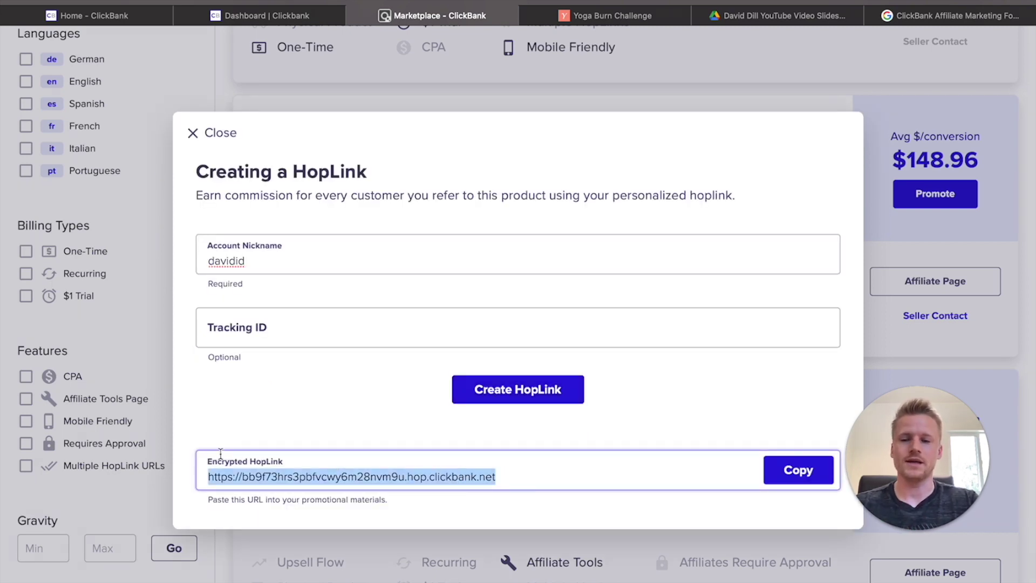
pyautogui.hotkey('ctrl', 't')
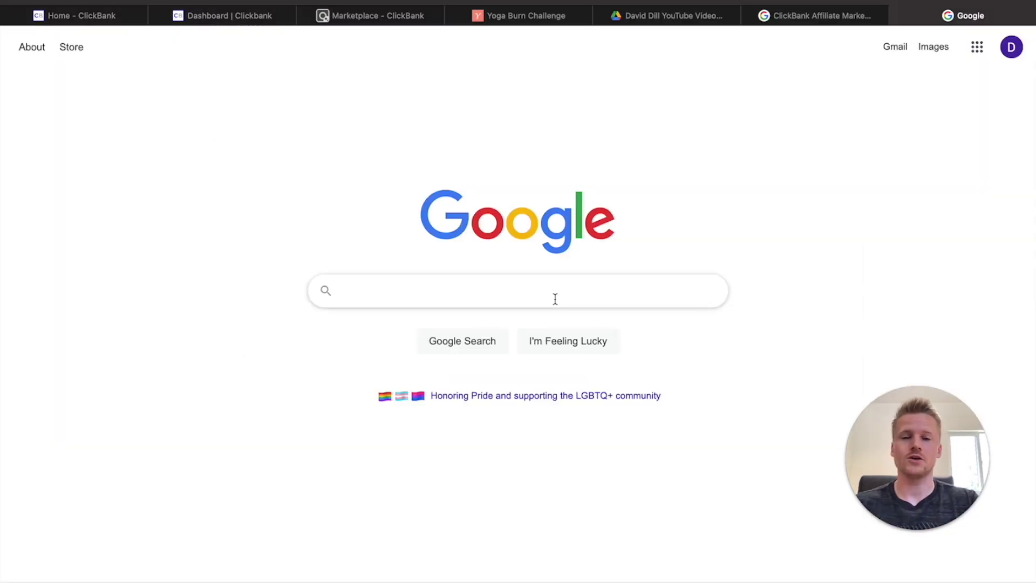
# - Search Google for bitly and open the Bitly website
pyautogui.write('bitly')
pyautogui.press('Return')
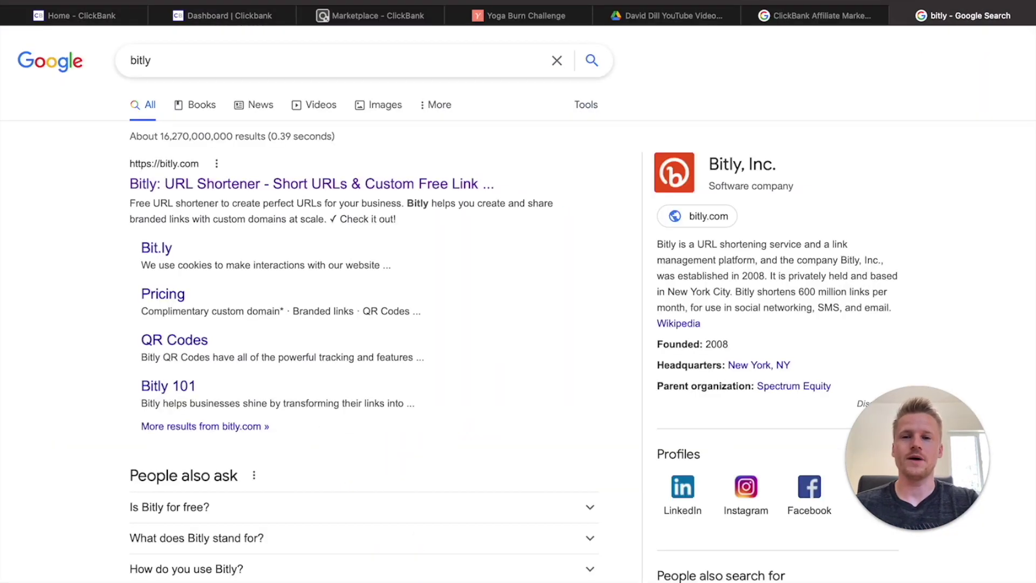
pyautogui.click(293, 186)
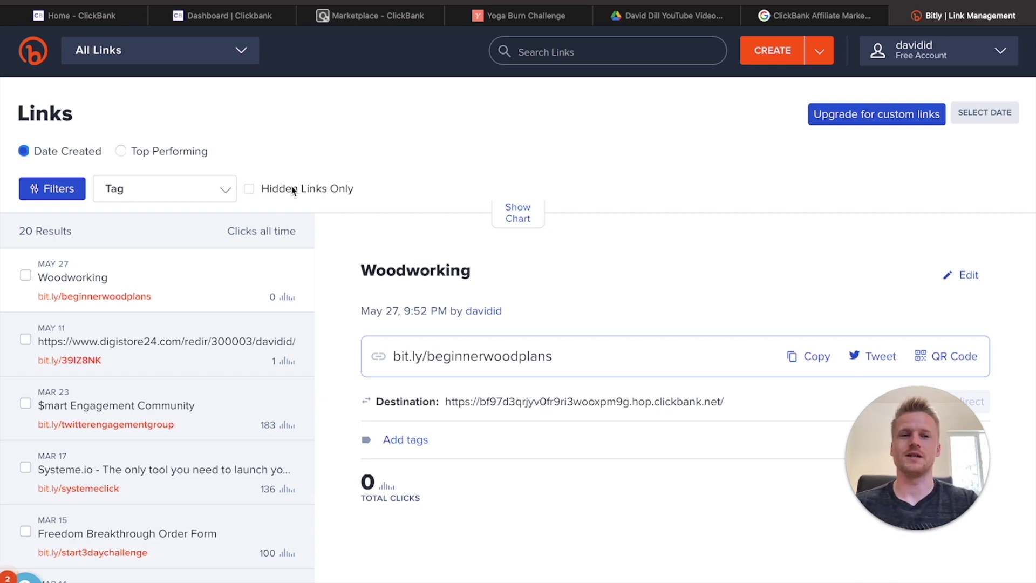
# - Start a new Bitly link with the Yoga Burn HopLink pasted as the long URL
pyautogui.click(773, 51)
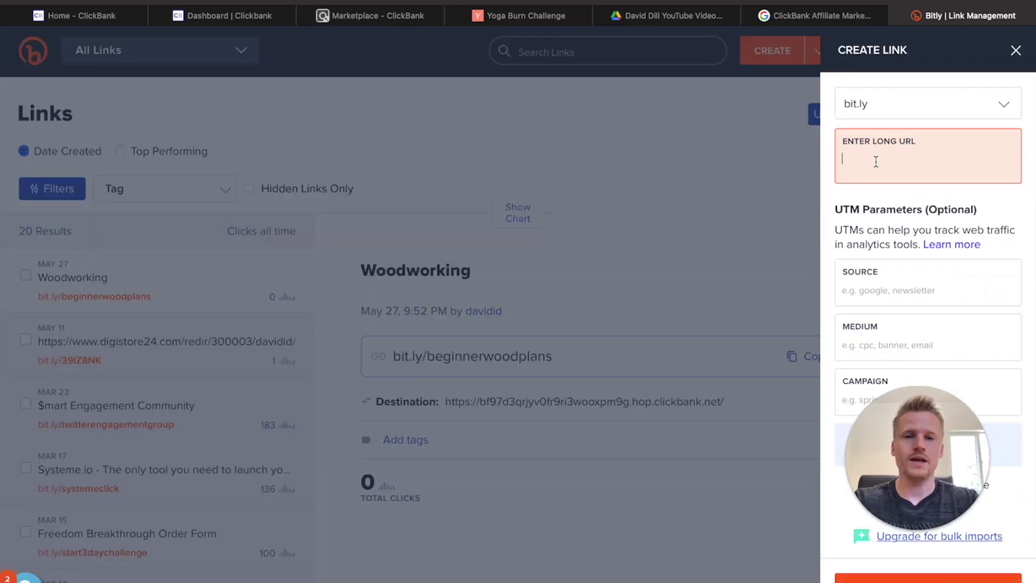
pyautogui.hotkey('ctrl', 'v')
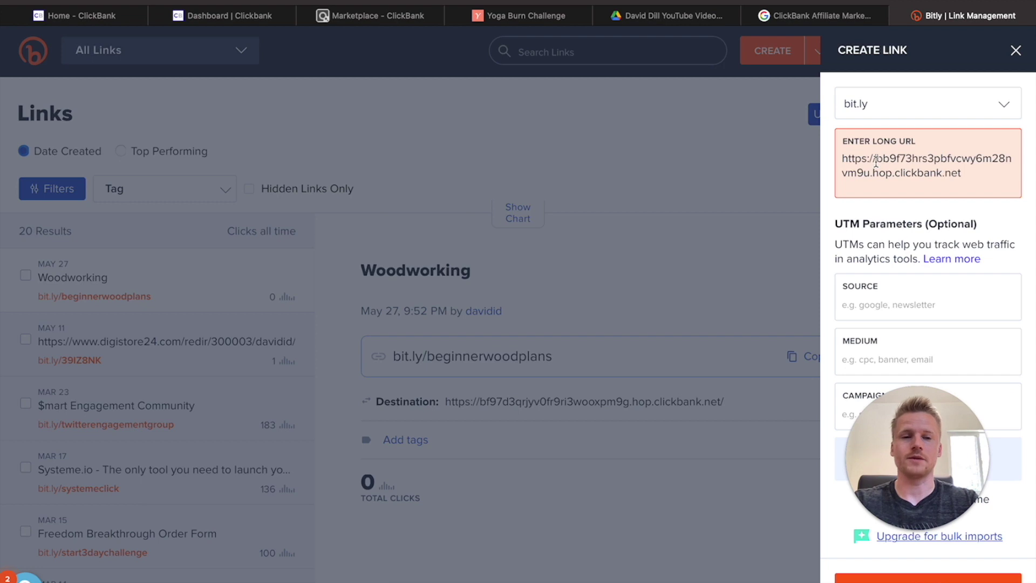
pyautogui.scroll(-2, 925, 228)
# - Save the short link titled 'Yoga Burn' with back-half yogacourseforbeginners instead of 3te7C6p
pyautogui.click(908, 577)
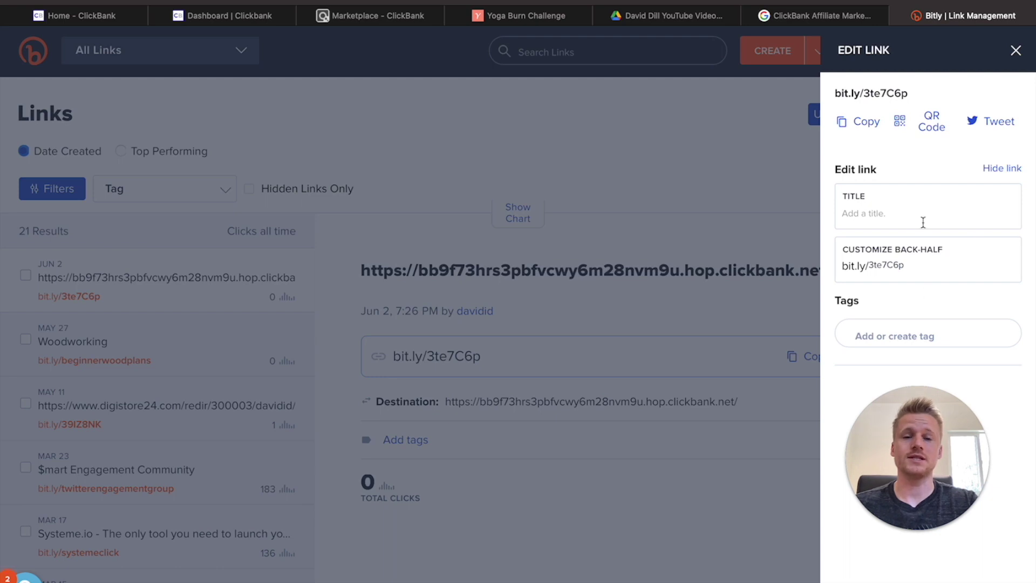
pyautogui.click(894, 211)
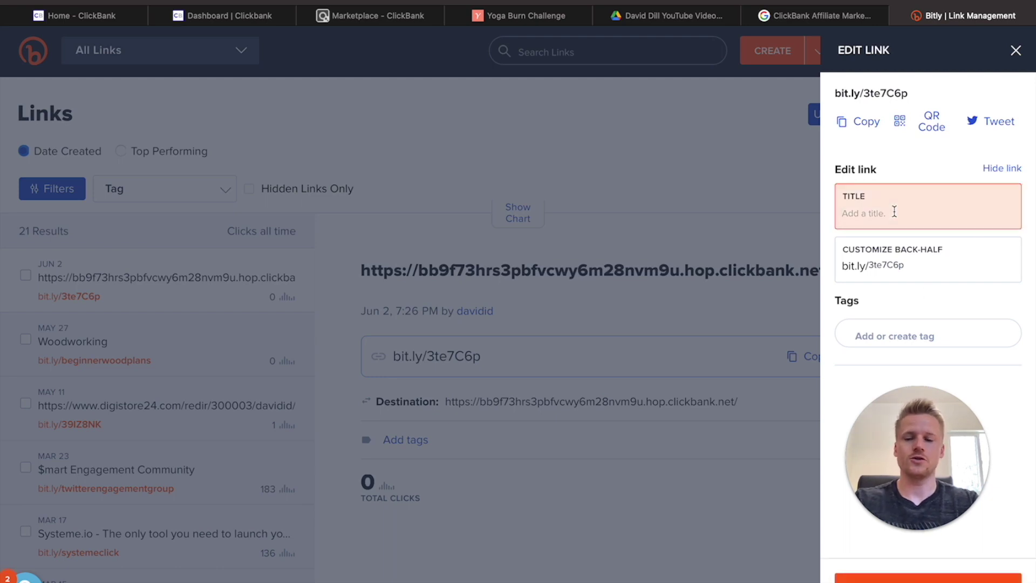
pyautogui.write('Yoga Burn')
pyautogui.click(930, 269)
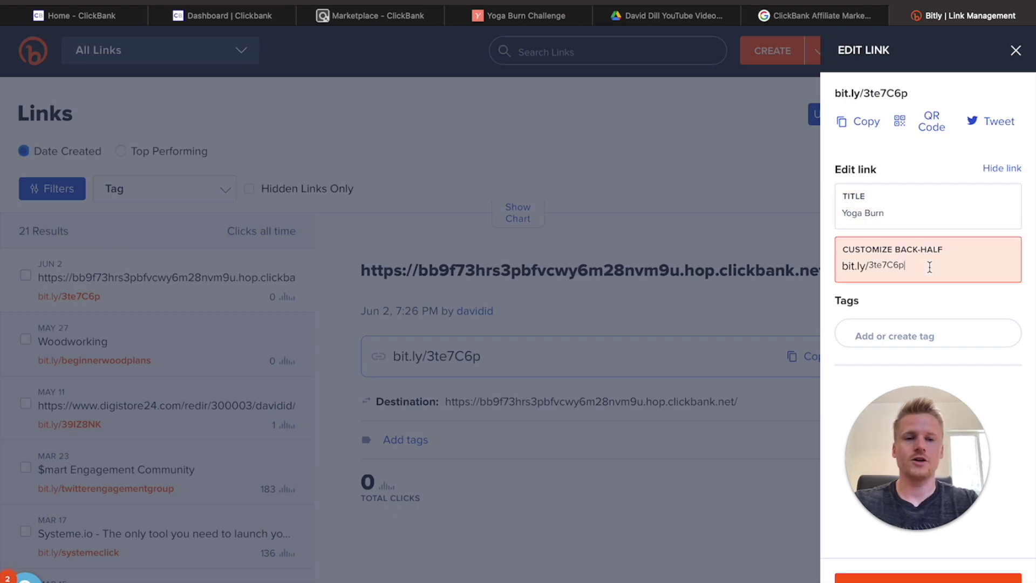
pyautogui.moveTo(946, 266); pyautogui.dragTo(862, 266)
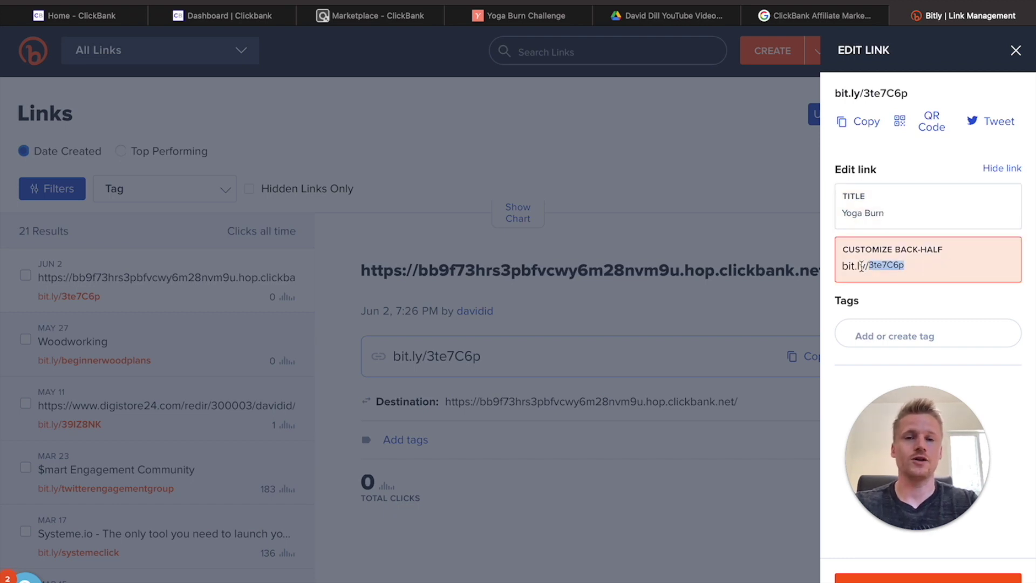
pyautogui.hotkey('ctrl', 'v')
pyautogui.press('Return')
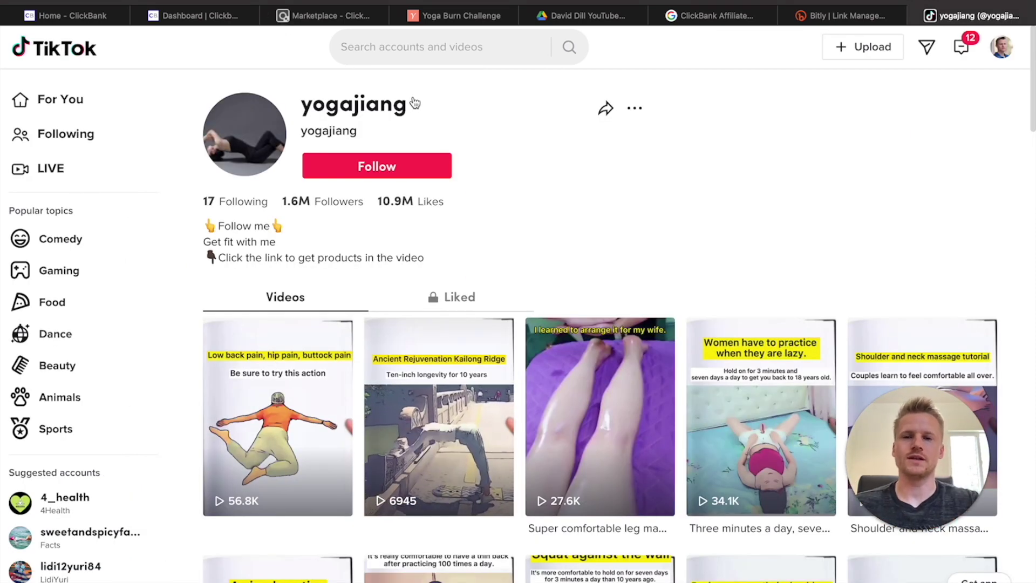
# - Browse the TikTok yoga account's video grid down and back up
pyautogui.moveTo(409, 105); pyautogui.dragTo(304, 104)
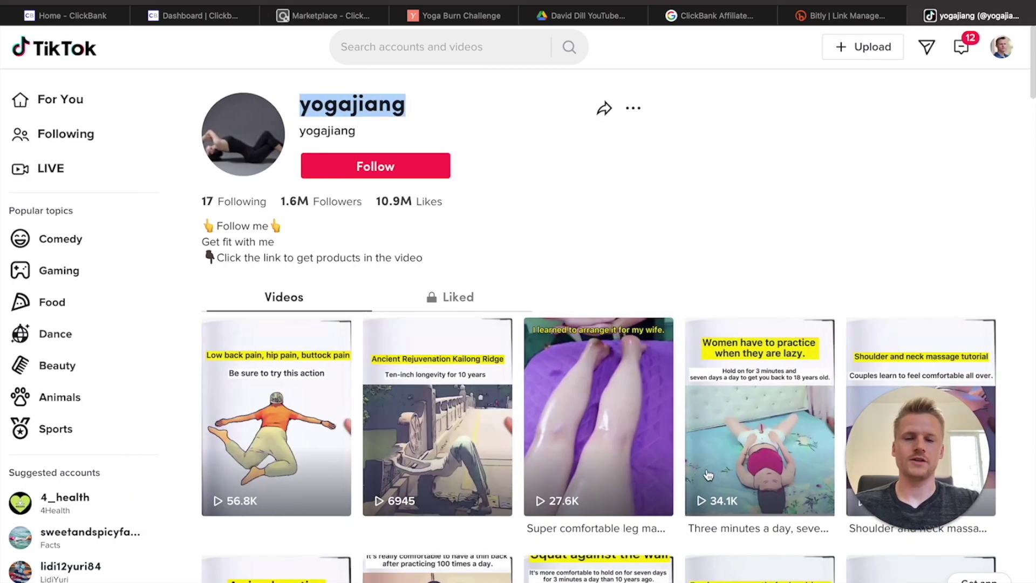
pyautogui.scroll(-3, 661, 463)
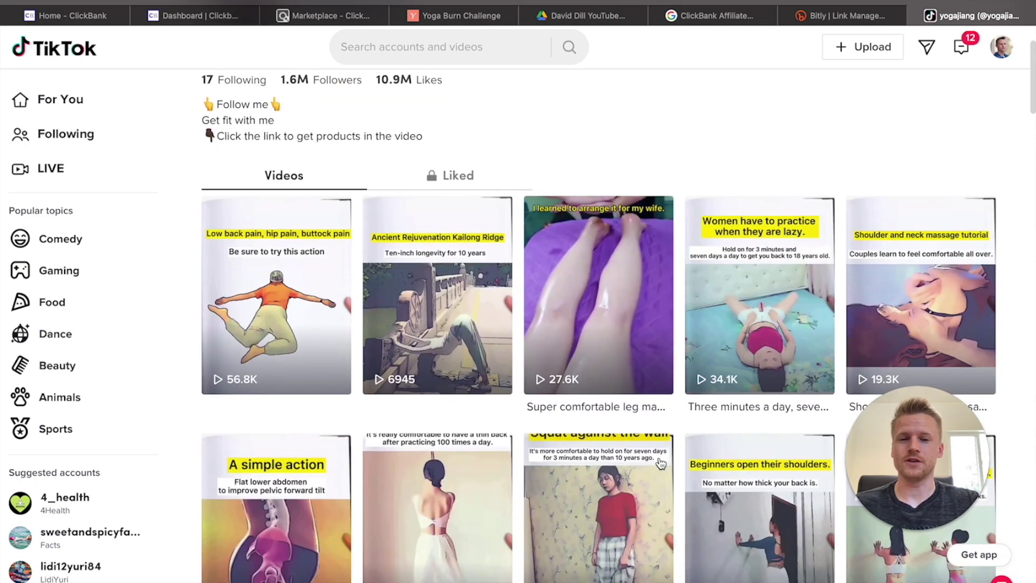
pyautogui.scroll(-3, 661, 463)
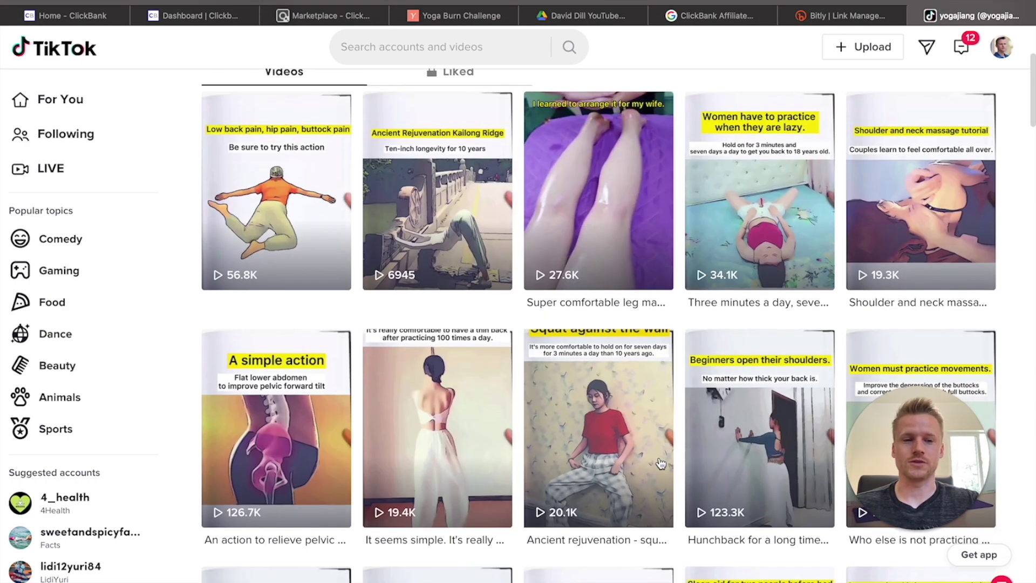
pyautogui.scroll(-1, 950, 235)
pyautogui.scroll(-3, 950, 235)
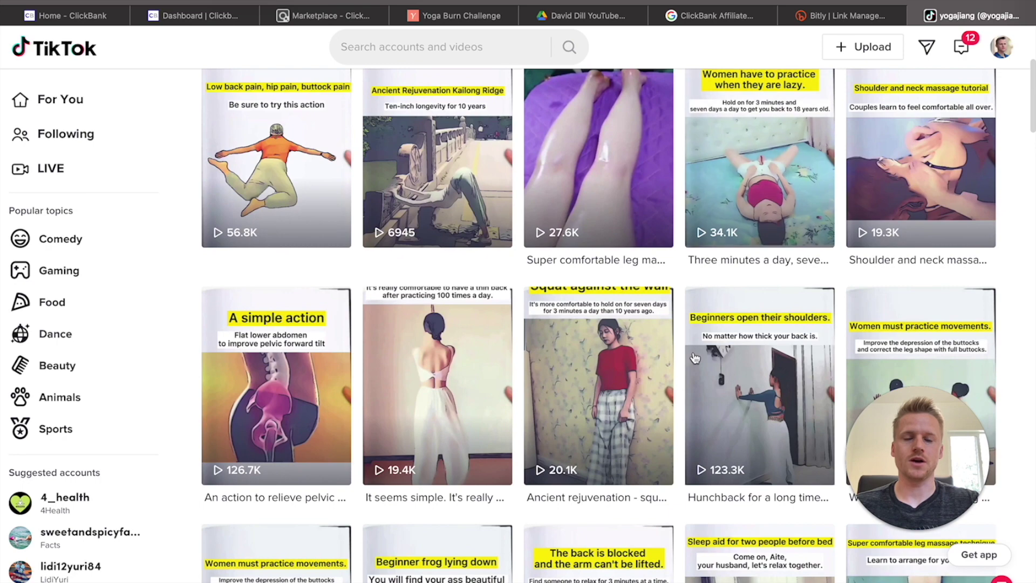
pyautogui.scroll(-5, 620, 282)
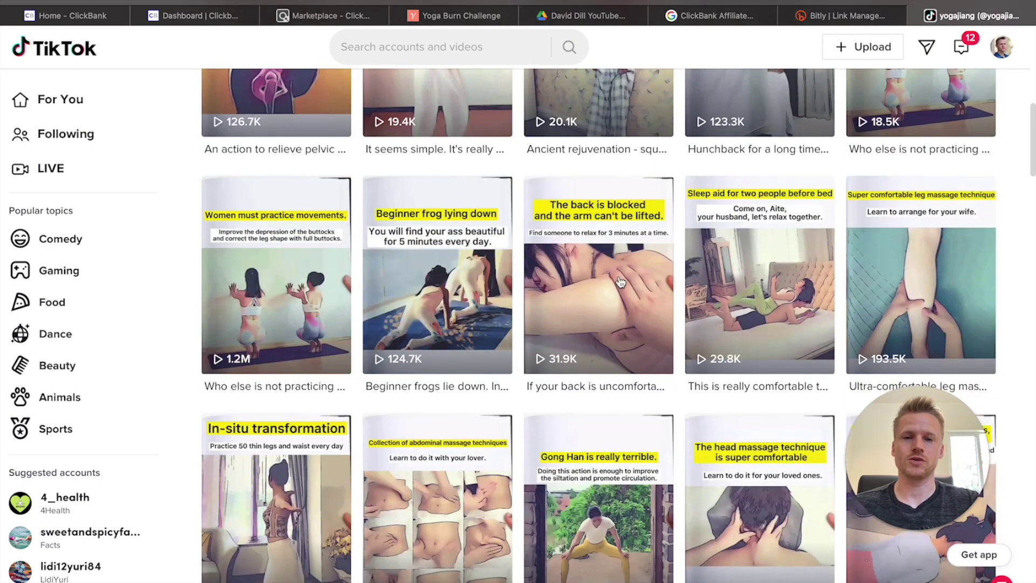
pyautogui.scroll(-3, 621, 282)
pyautogui.scroll(-2, 621, 282)
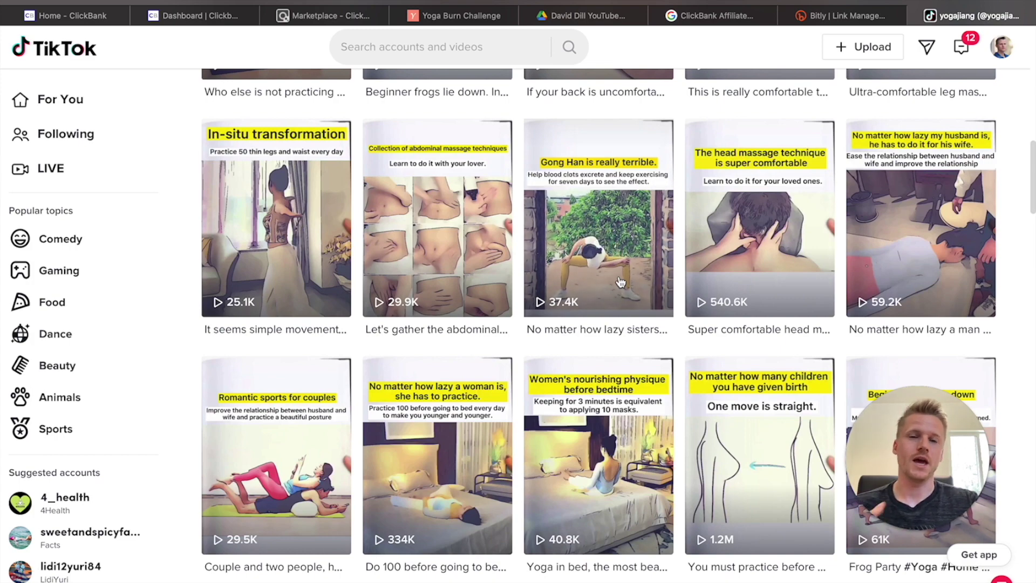
pyautogui.scroll(10, 621, 282)
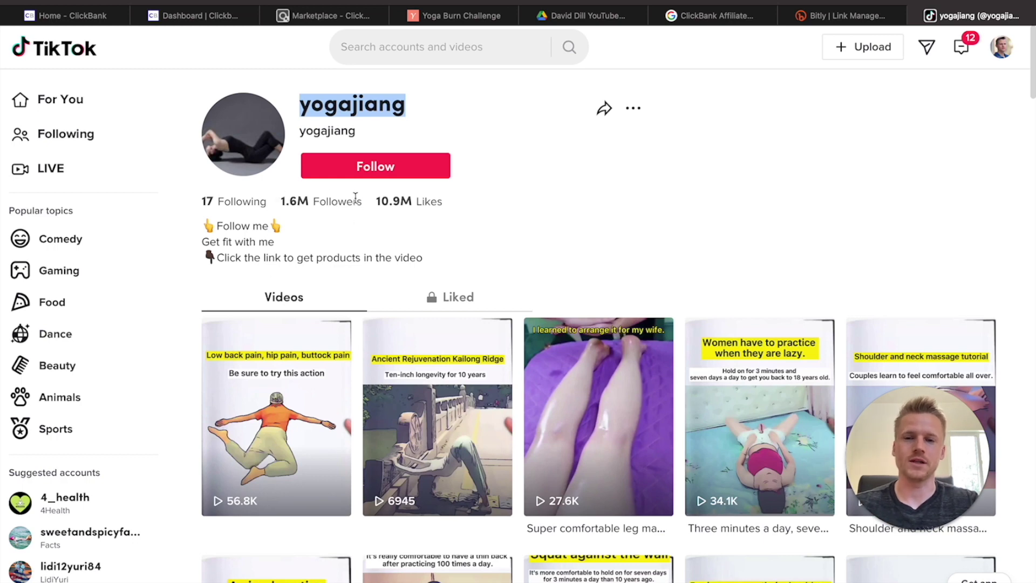
pyautogui.click(465, 212)
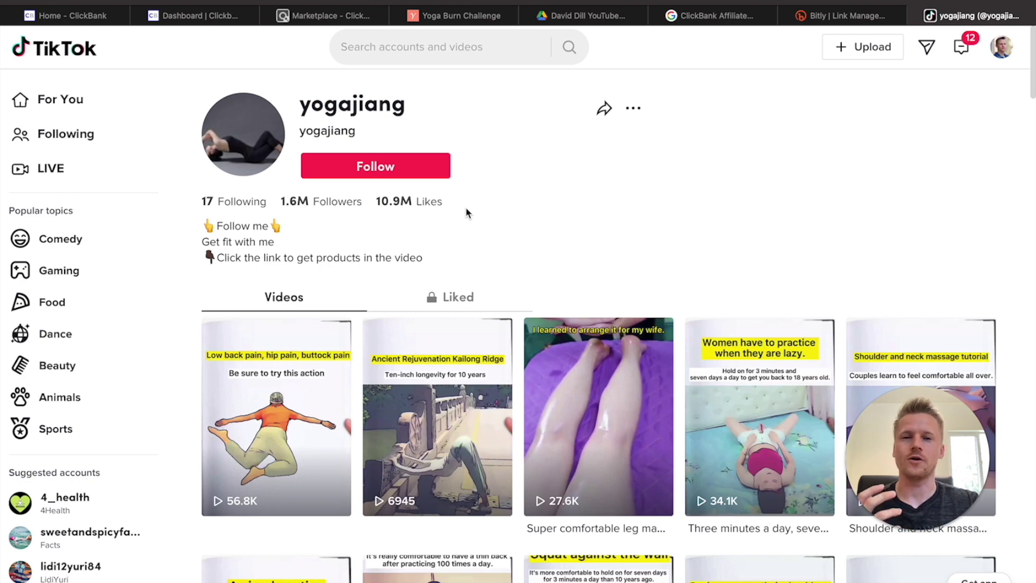
# - Search Google for canva in a new tab
pyautogui.hotkey('ctrl', 't')
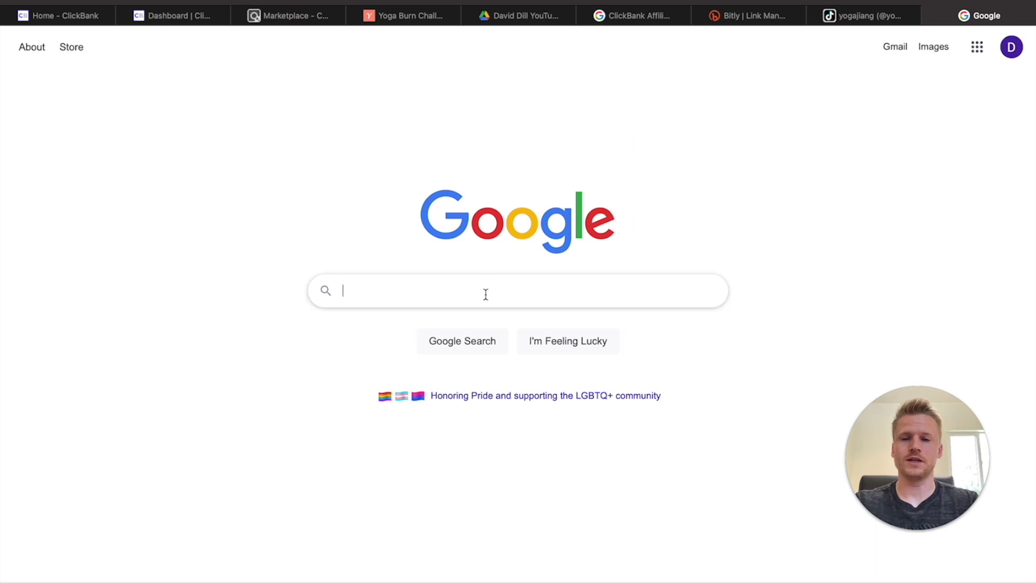
pyautogui.write('canva')
pyautogui.press('Return')
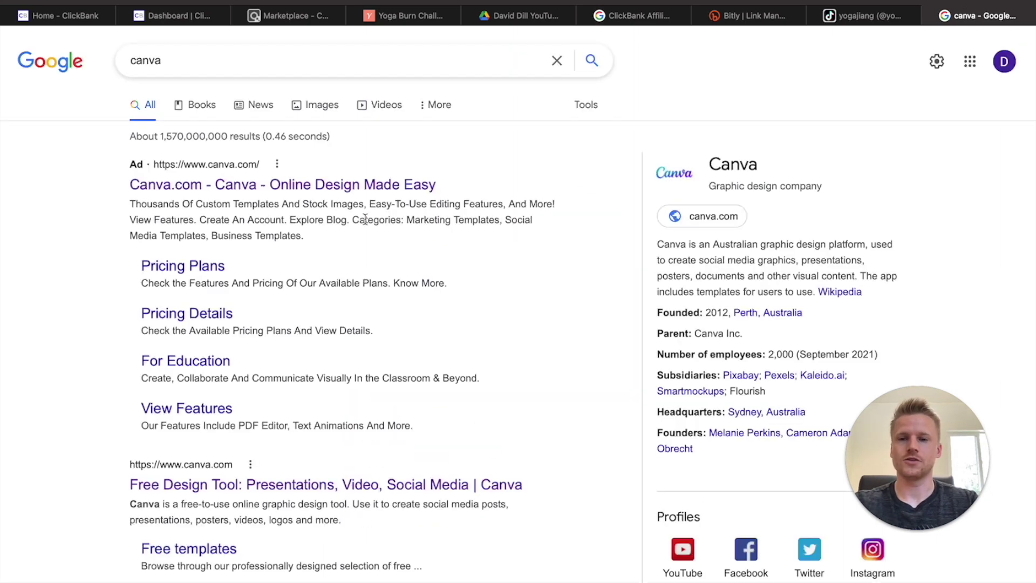
# - Open Canva and create a blank TikTok Video design
pyautogui.click(366, 185)
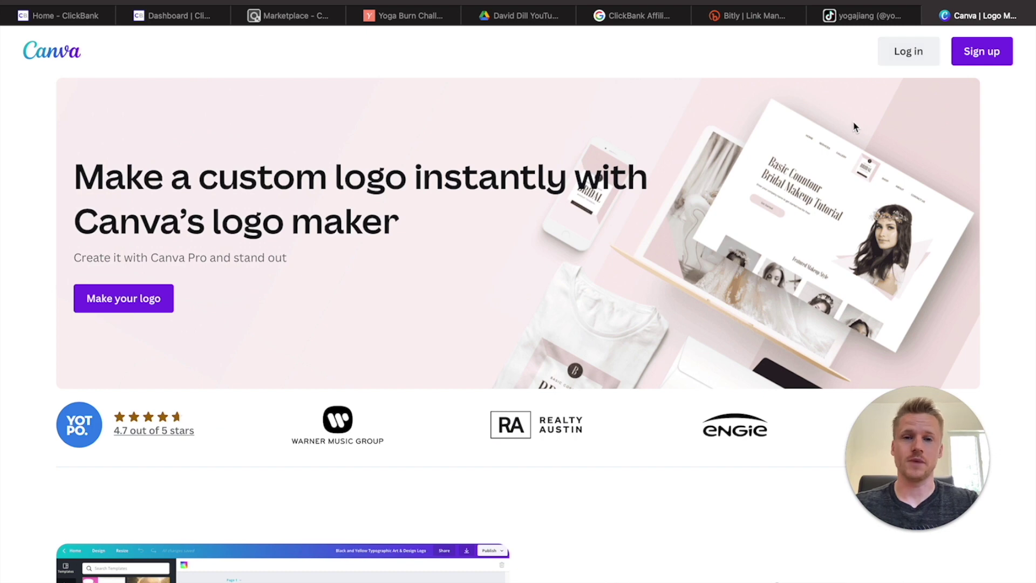
pyautogui.click(927, 48)
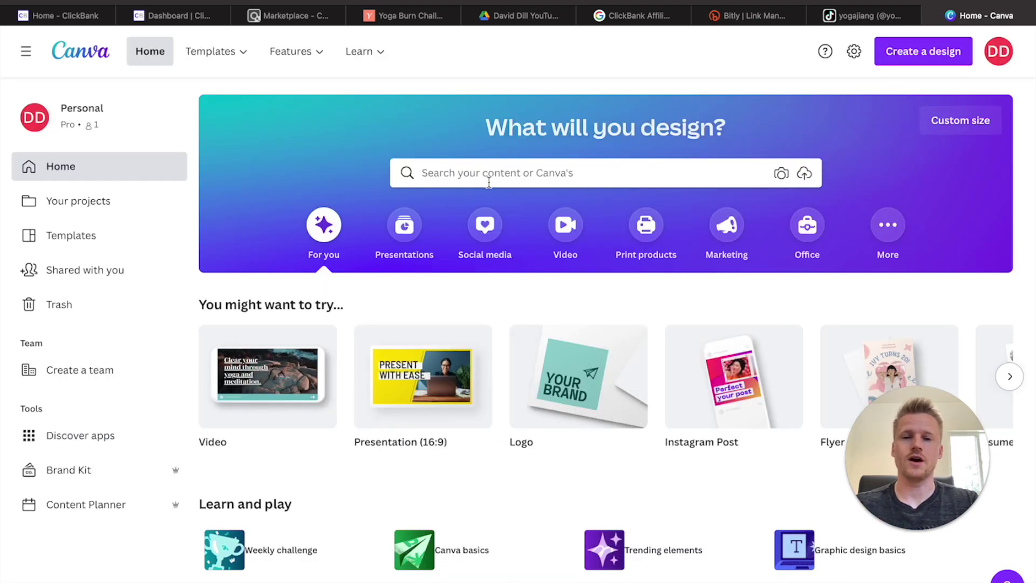
pyautogui.click(475, 172)
pyautogui.write('tiktok')
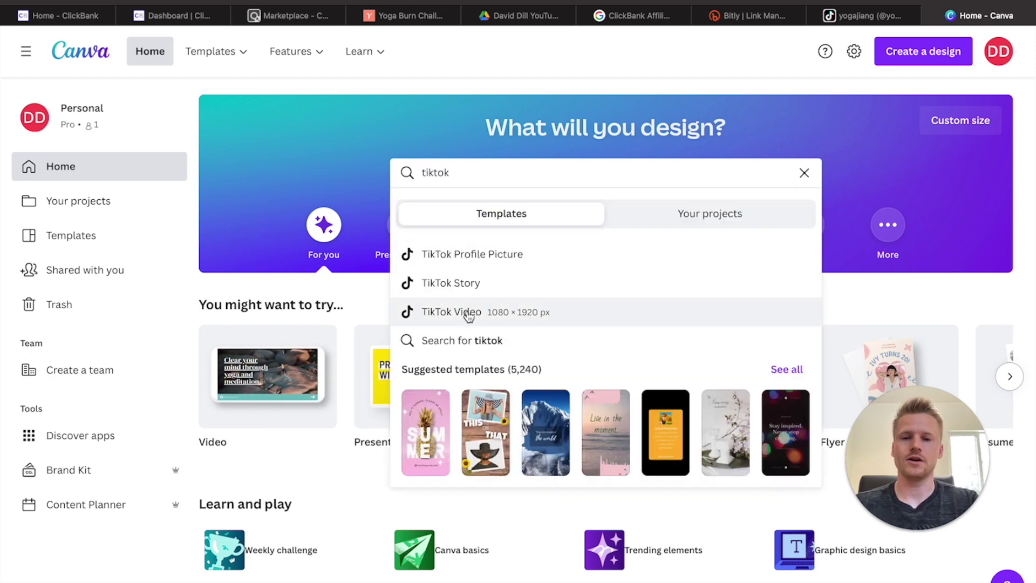
pyautogui.click(470, 313)
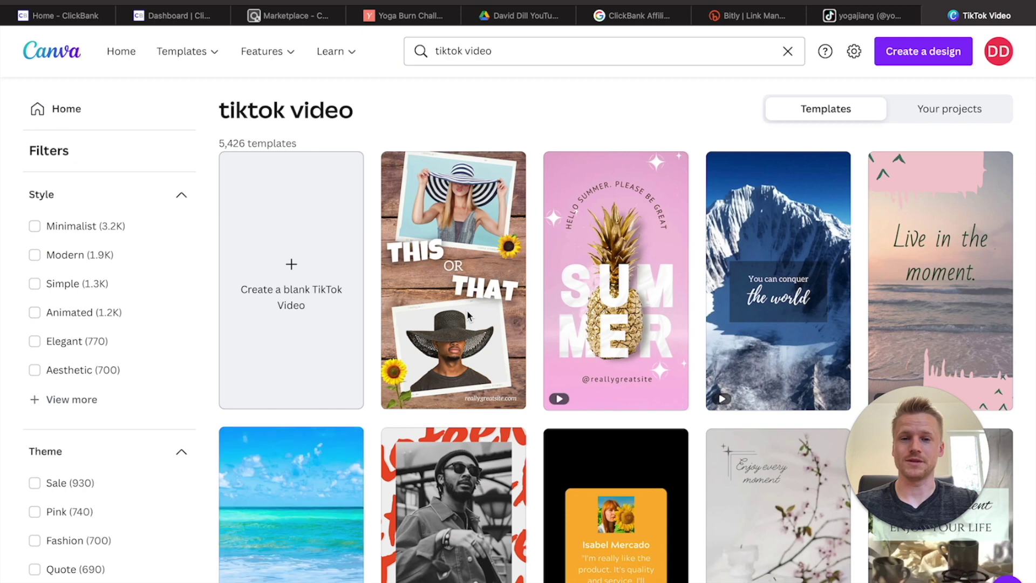
pyautogui.click(282, 312)
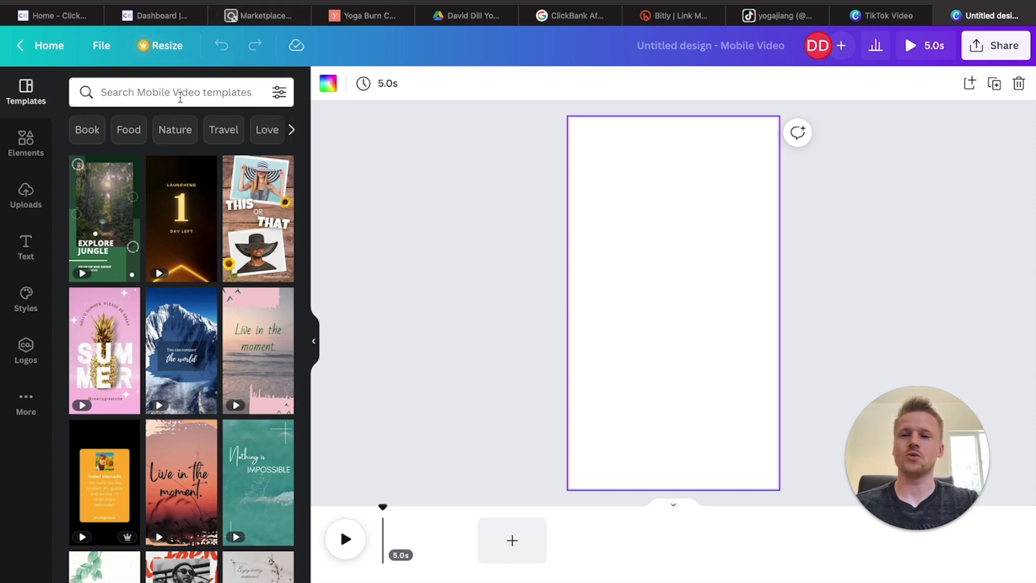
# - Search templates for yoga and place the outdoor yoga video template on the page
pyautogui.click(181, 94)
pyautogui.write('yoga')
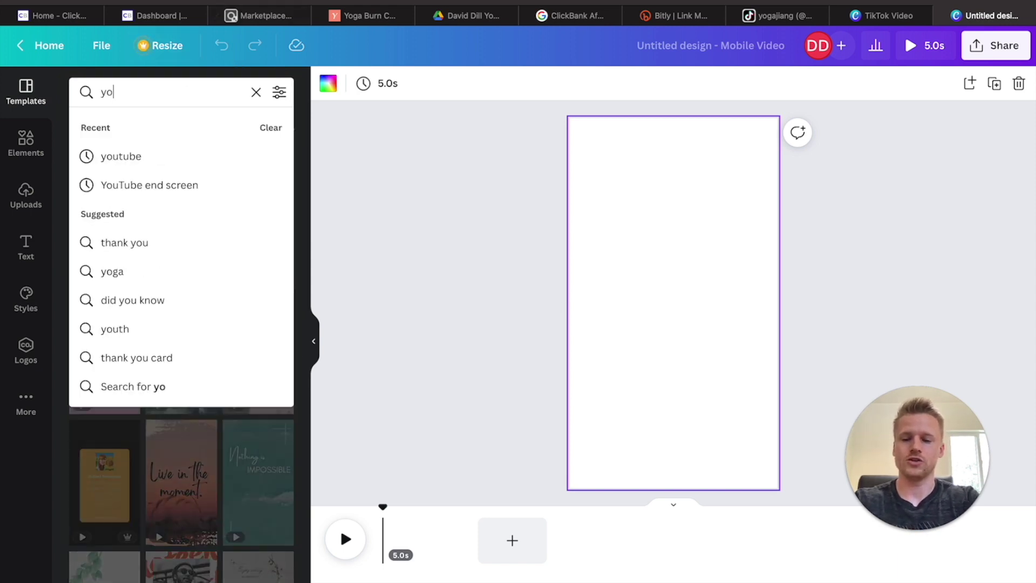
pyautogui.press('Return')
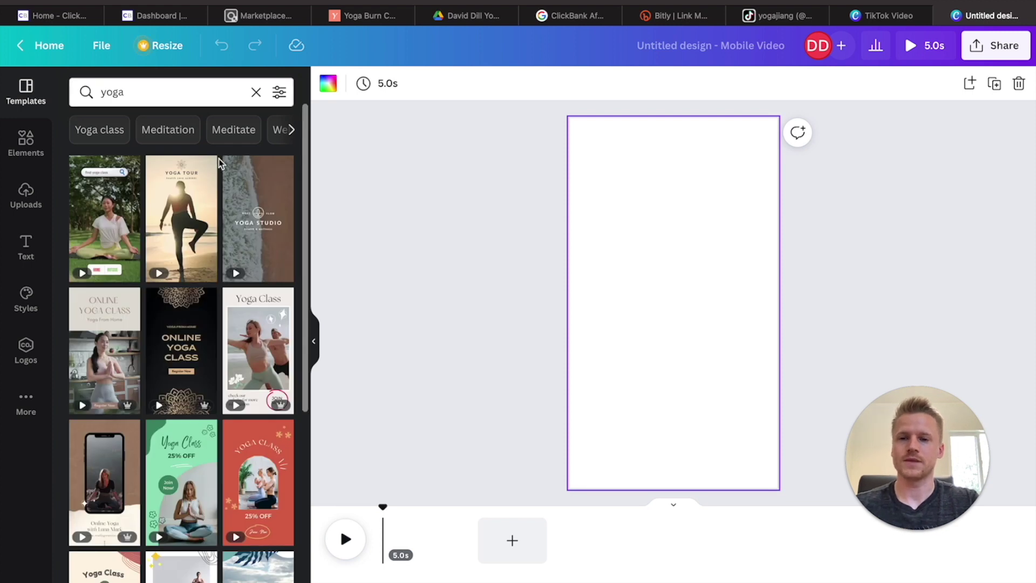
pyautogui.moveTo(212, 242)
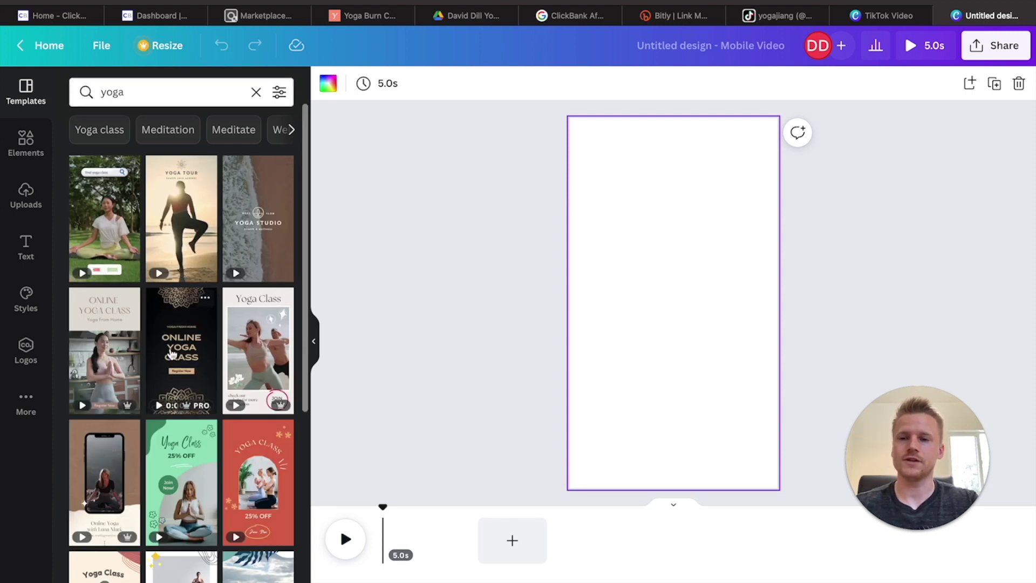
pyautogui.moveTo(109, 339)
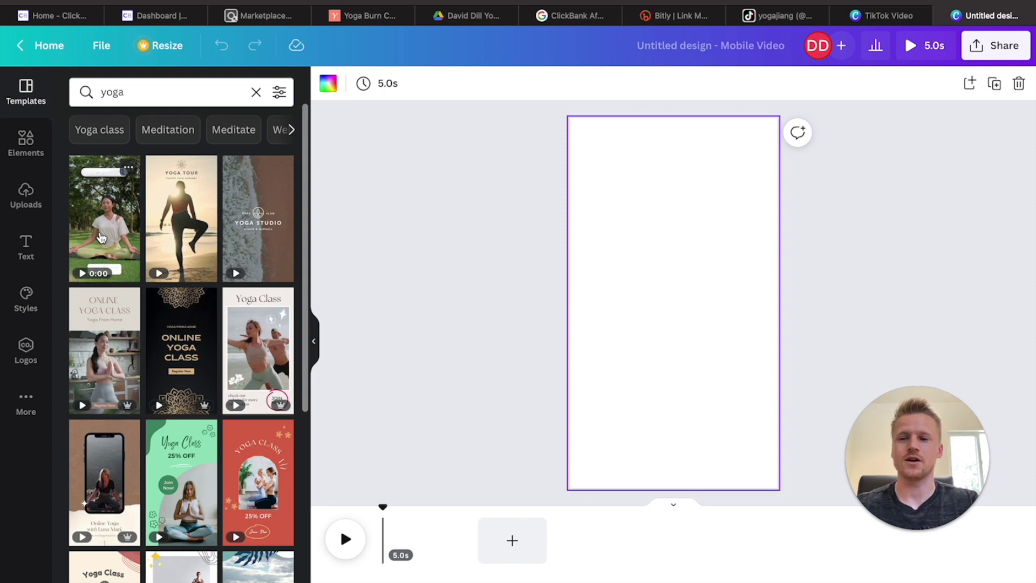
pyautogui.moveTo(81, 246); pyautogui.dragTo(648, 238)
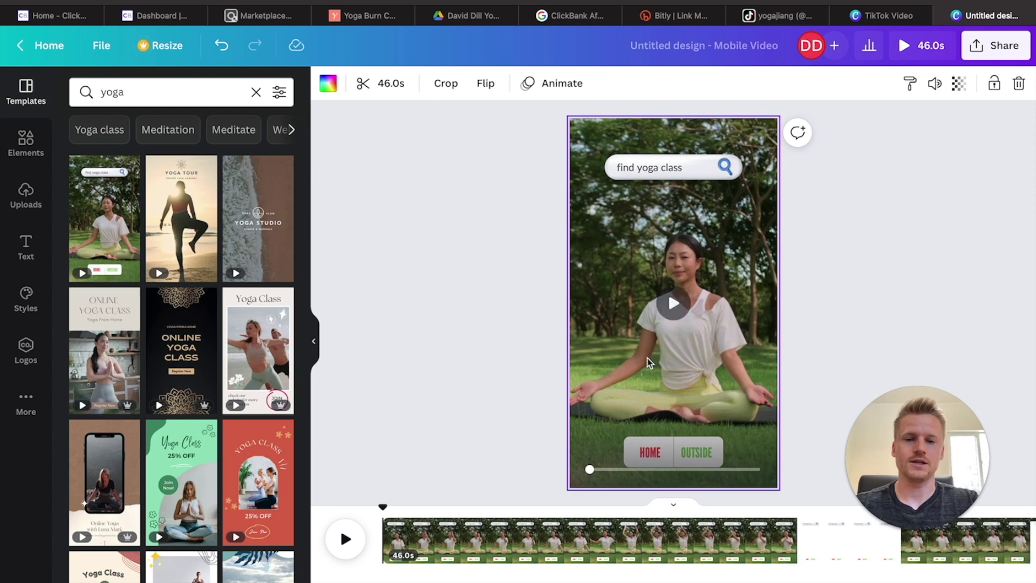
# - Preview the video, then delete the find yoga class search bar and HOME/OUTSIDE buttons
pyautogui.click(345, 539)
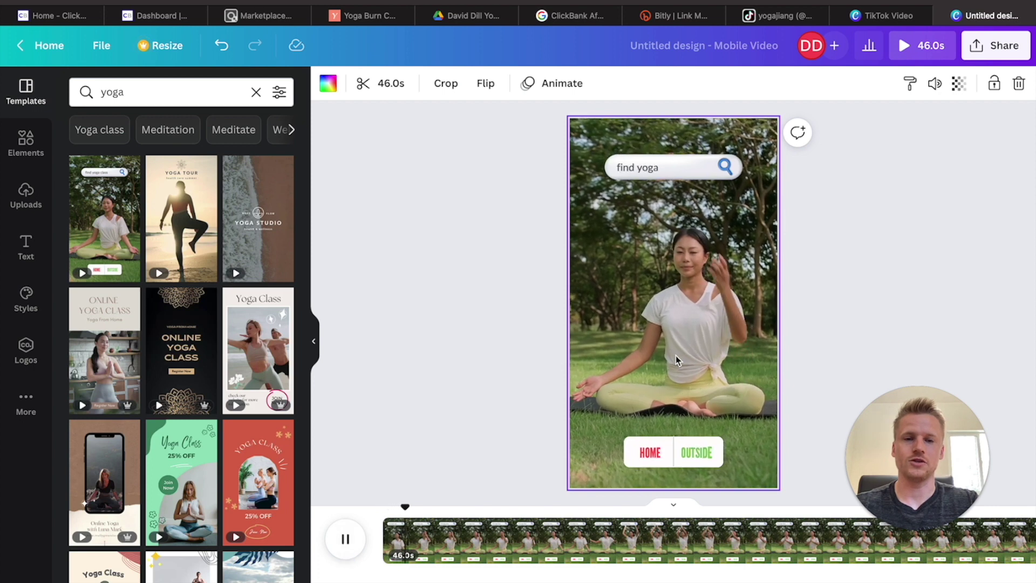
pyautogui.press('space')
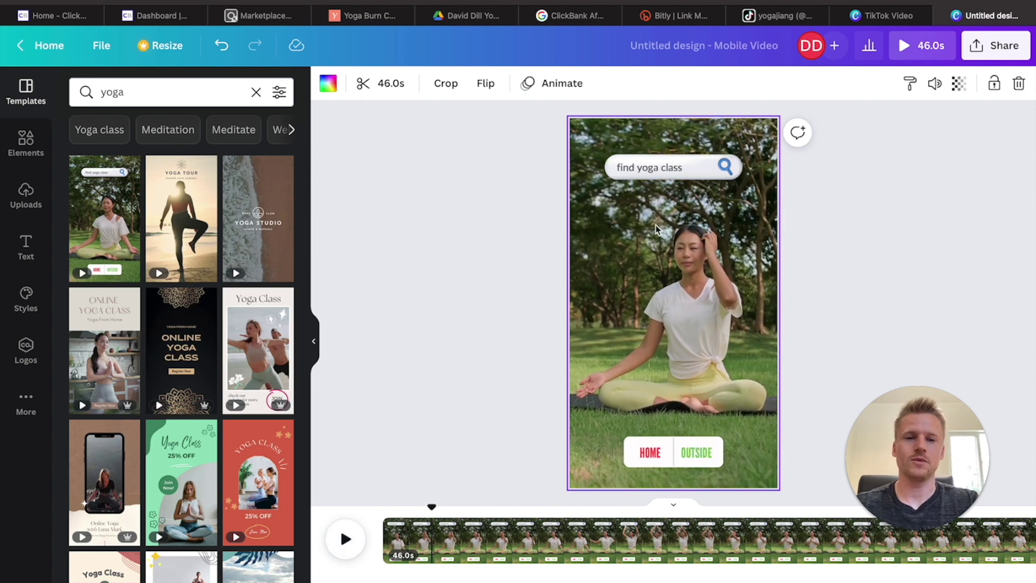
pyautogui.click(678, 165)
pyautogui.press('Delete')
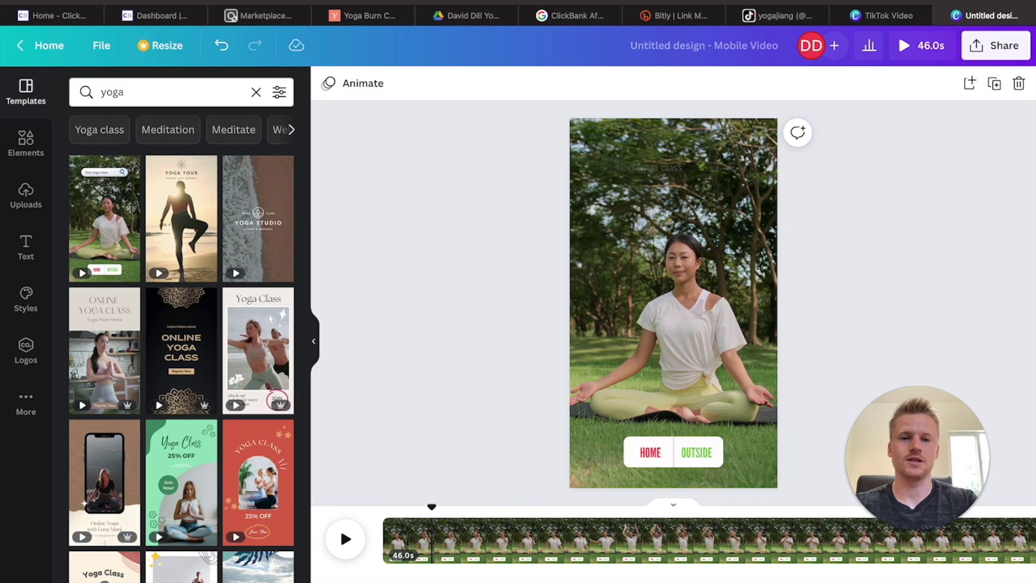
pyautogui.click(692, 443)
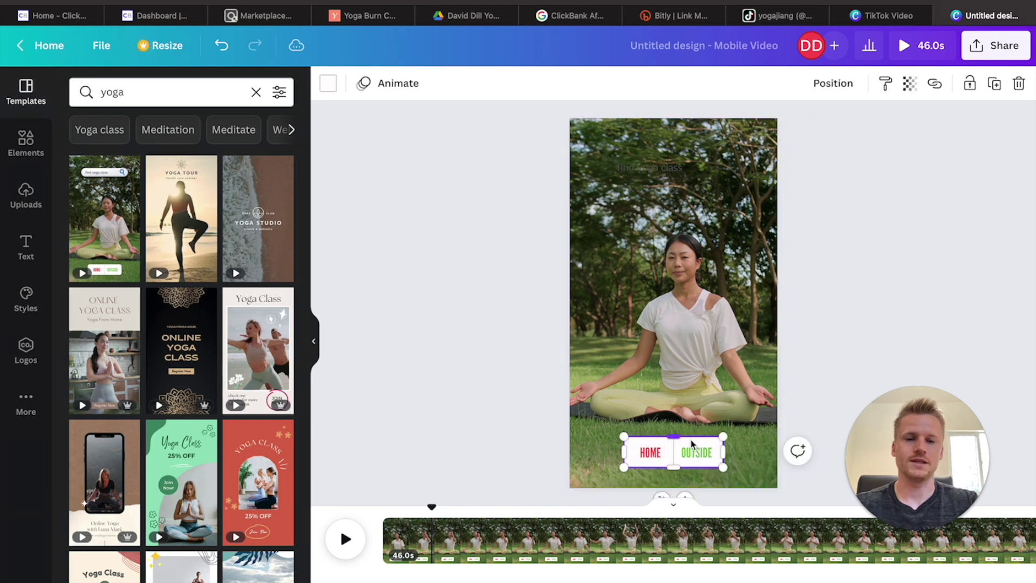
pyautogui.press('Delete')
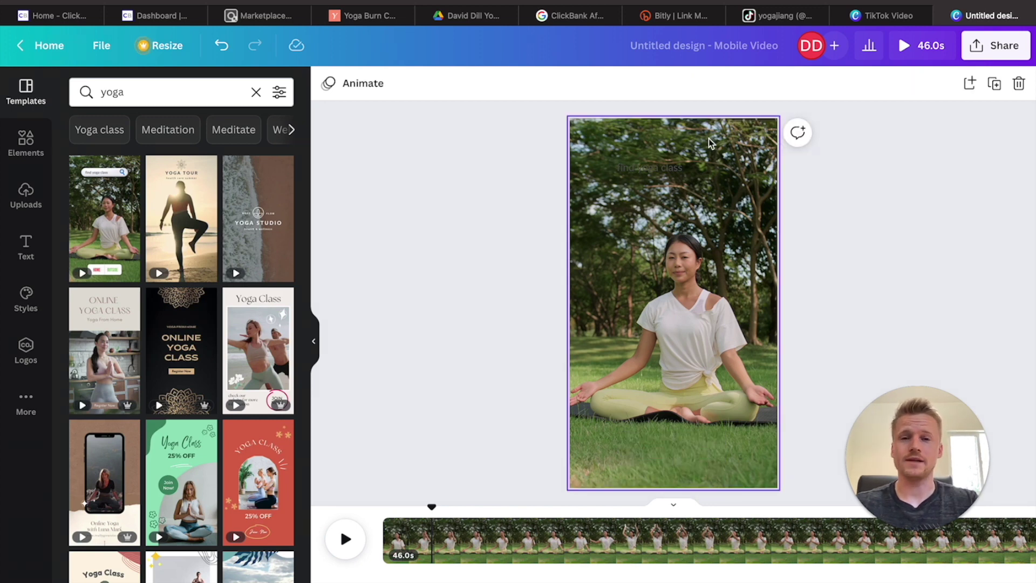
pyautogui.click(775, 23)
pyautogui.scroll(-5, 702, 259)
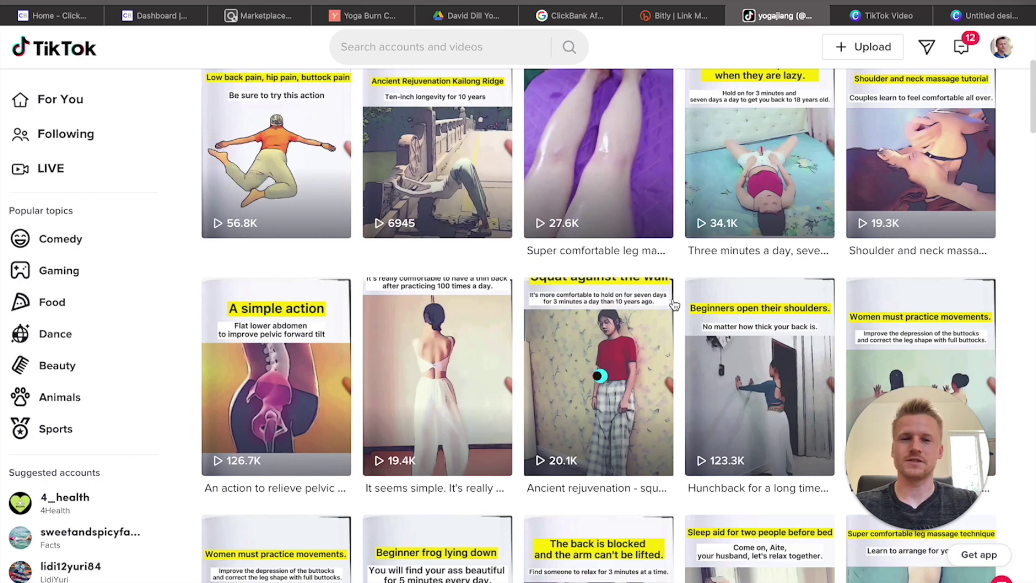
pyautogui.click(975, 20)
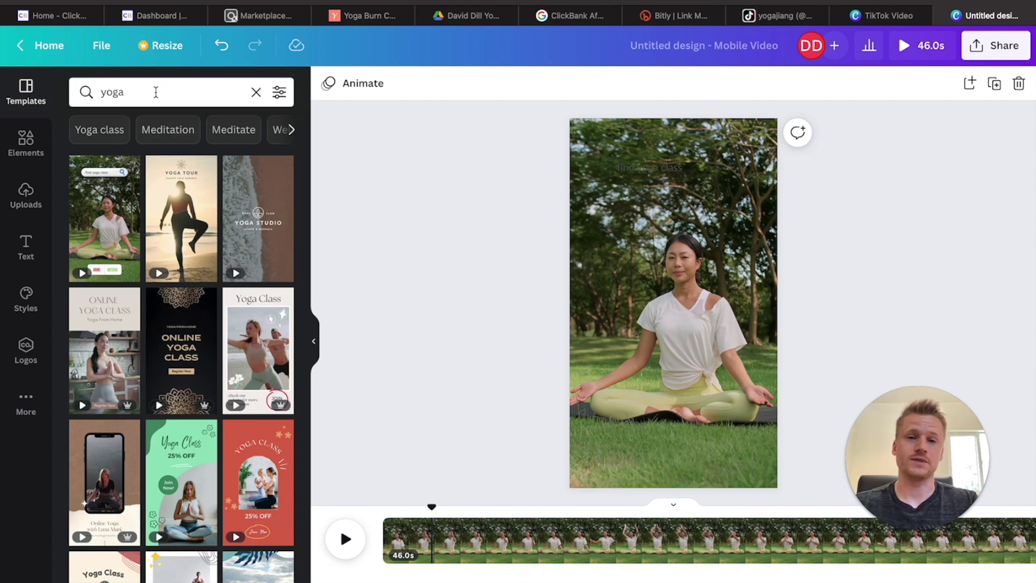
# - Add a 'square' element across the top of the yoga video, colour it yellow, and nudge it higher
pyautogui.click(34, 148)
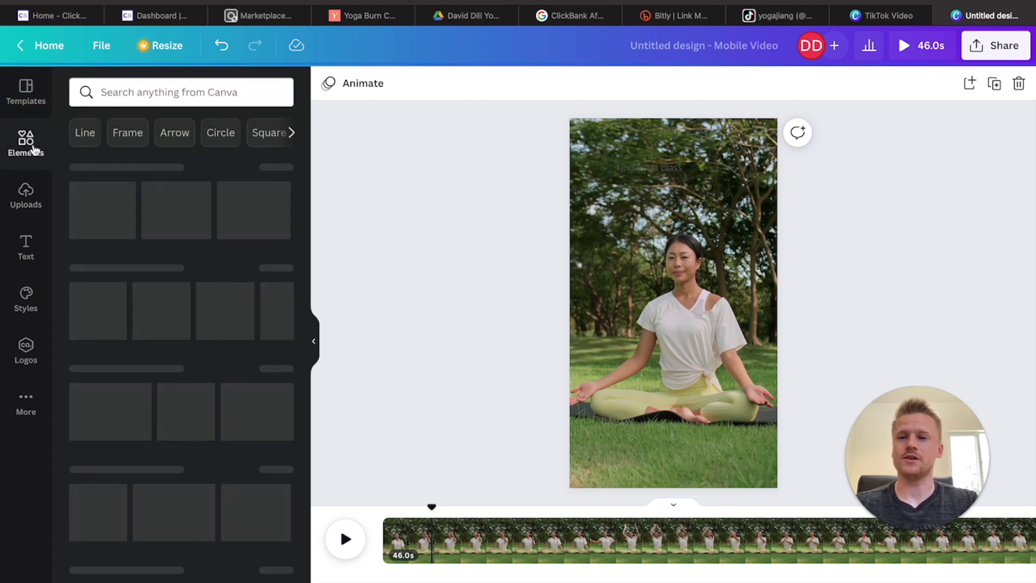
pyautogui.click(133, 96)
pyautogui.write('square')
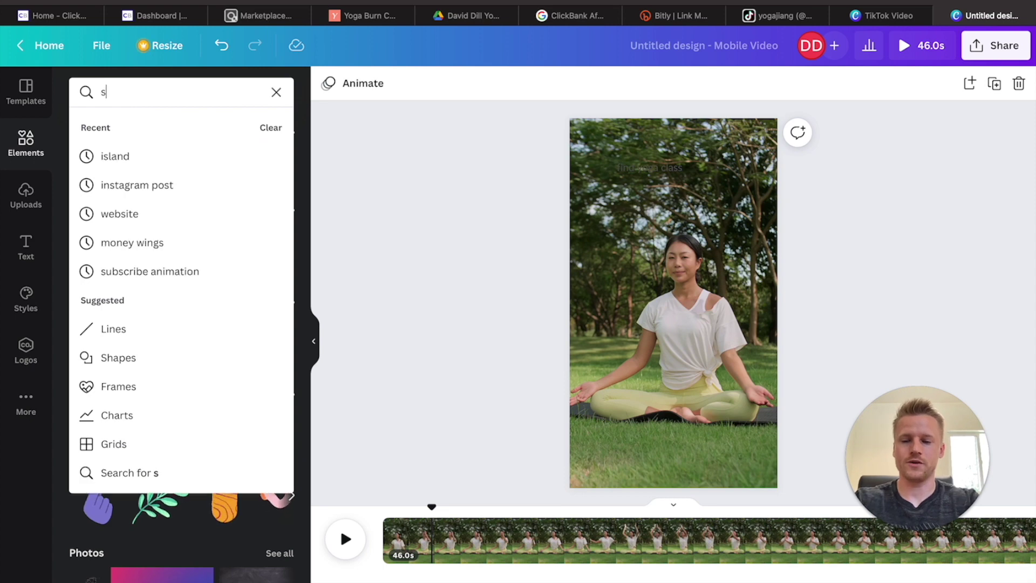
pyautogui.press('Return')
pyautogui.moveTo(125, 231); pyautogui.dragTo(770, 221)
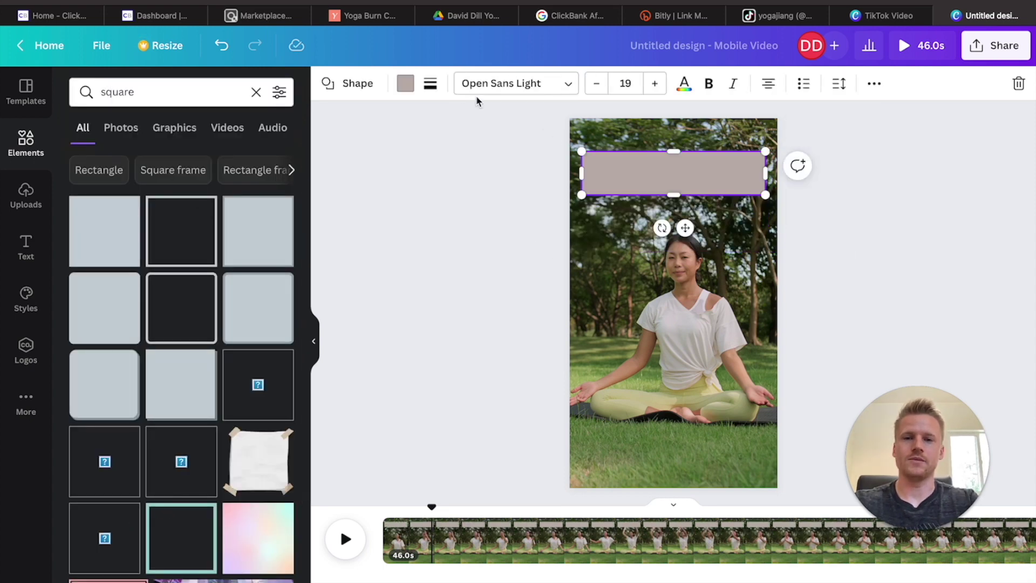
pyautogui.click(414, 83)
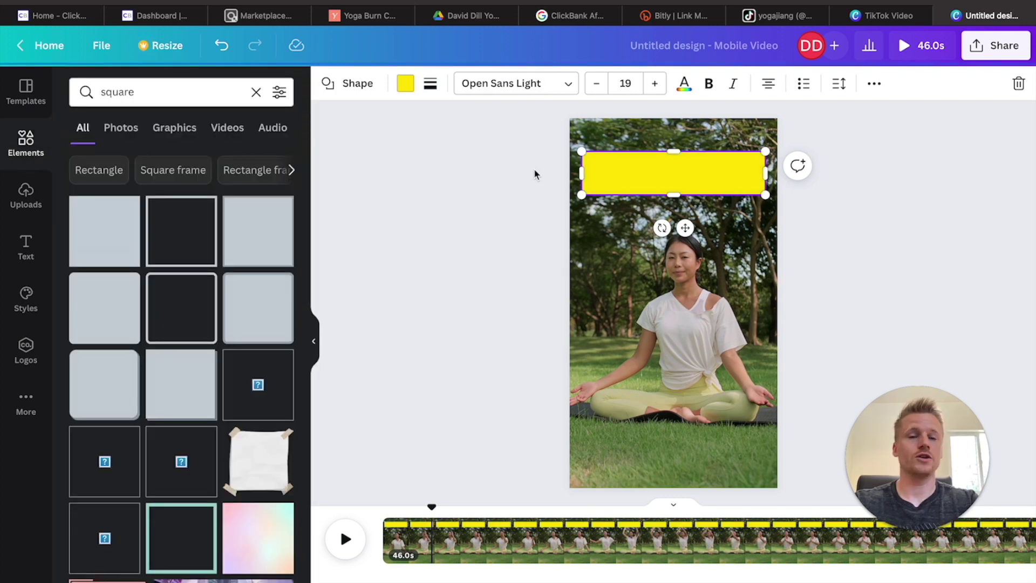
pyautogui.moveTo(659, 179); pyautogui.dragTo(664, 173)
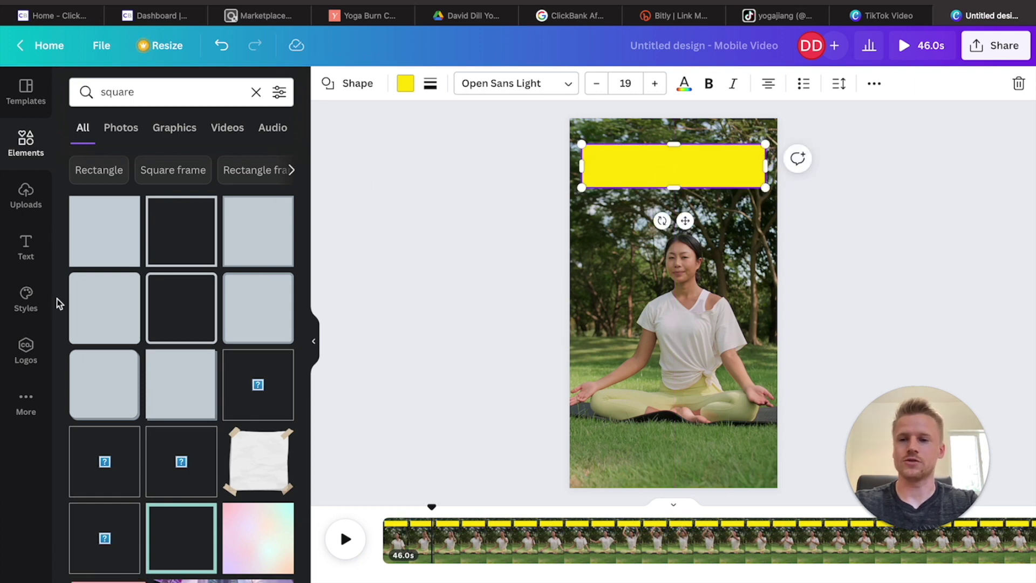
# - Add the HUGE SALE text preset to the video and delete its SALE line
pyautogui.click(44, 233)
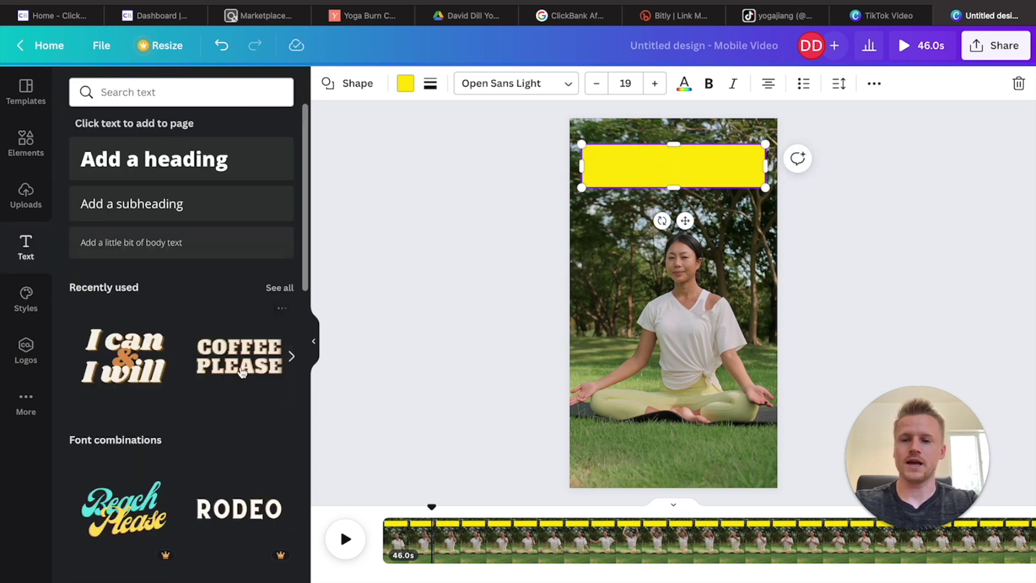
pyautogui.scroll(-3, 242, 372)
pyautogui.scroll(-5, 242, 372)
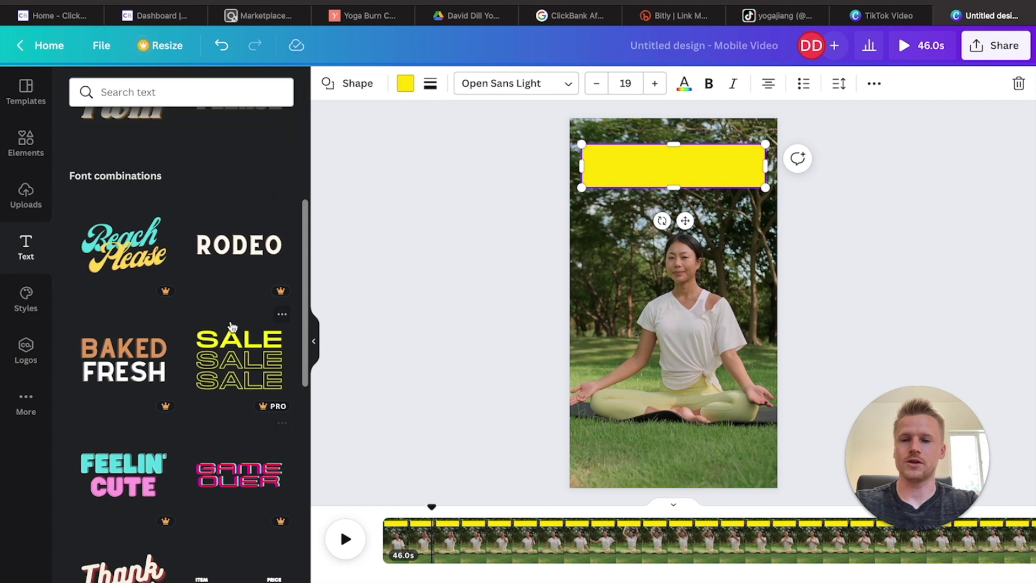
pyautogui.scroll(-5, 215, 237)
pyautogui.moveTo(239, 164); pyautogui.dragTo(659, 285)
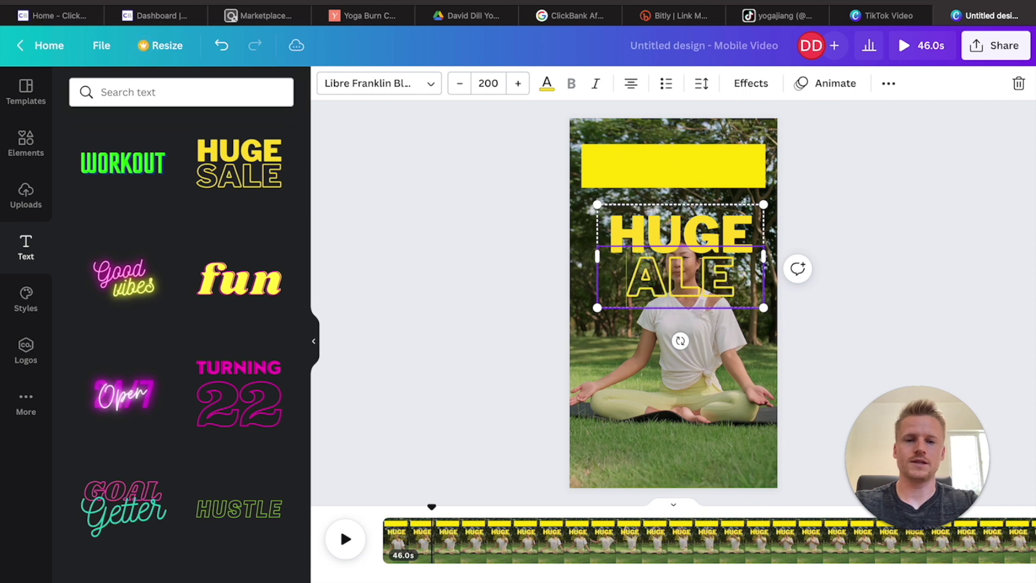
pyautogui.press('Delete')
# - Move the HUGE heading onto the yellow bar, make it black, and shrink it to fit
pyautogui.moveTo(648, 207); pyautogui.dragTo(646, 169)
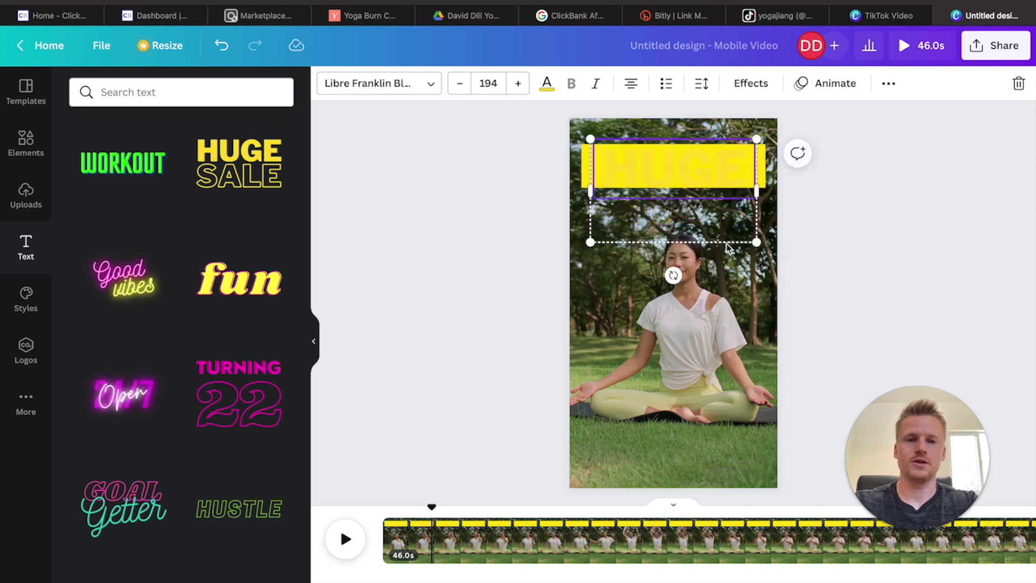
pyautogui.doubleClick(685, 165)
pyautogui.click(543, 88)
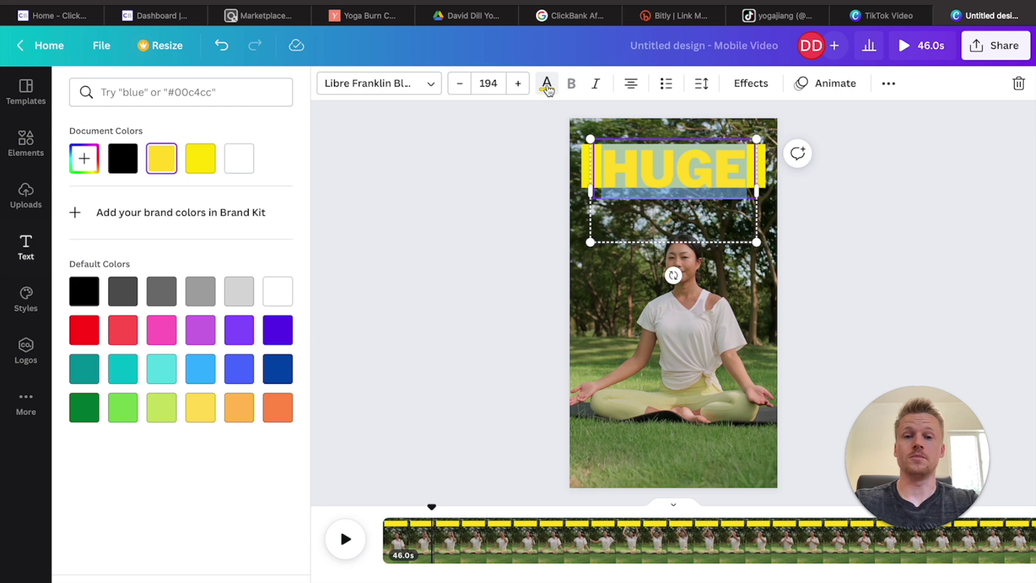
pyautogui.click(123, 159)
pyautogui.press('Escape')
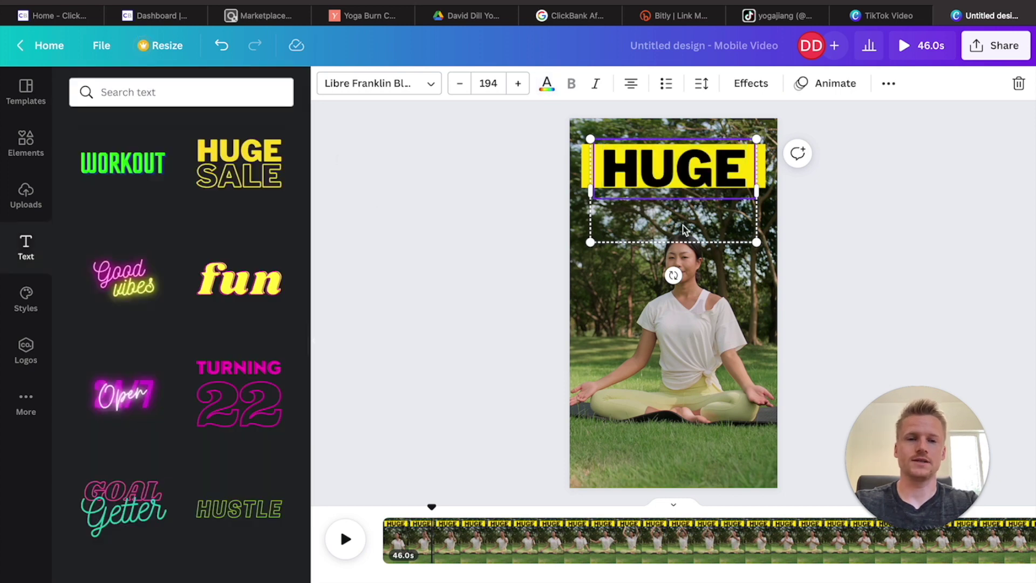
pyautogui.moveTo(756, 242); pyautogui.dragTo(669, 187)
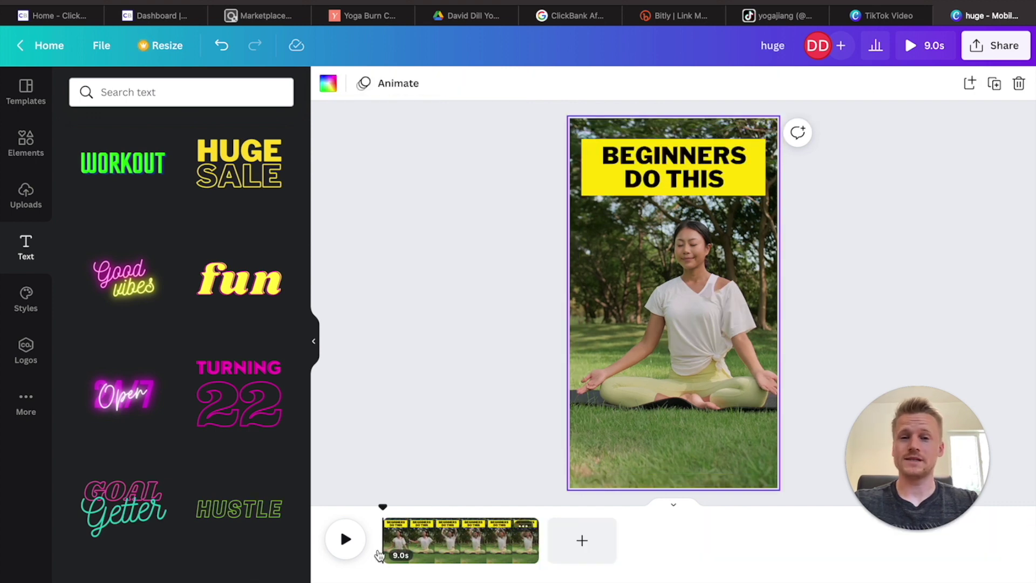
# - Play and close a preview of the 9-second yoga video, then go to the yoga TikTok profile
pyautogui.click(346, 540)
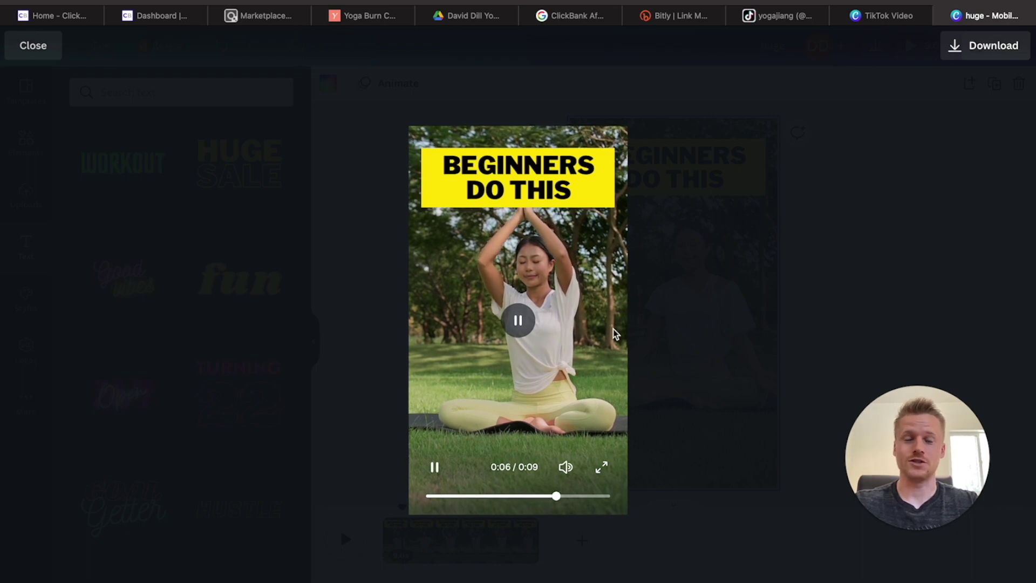
pyautogui.click(636, 216)
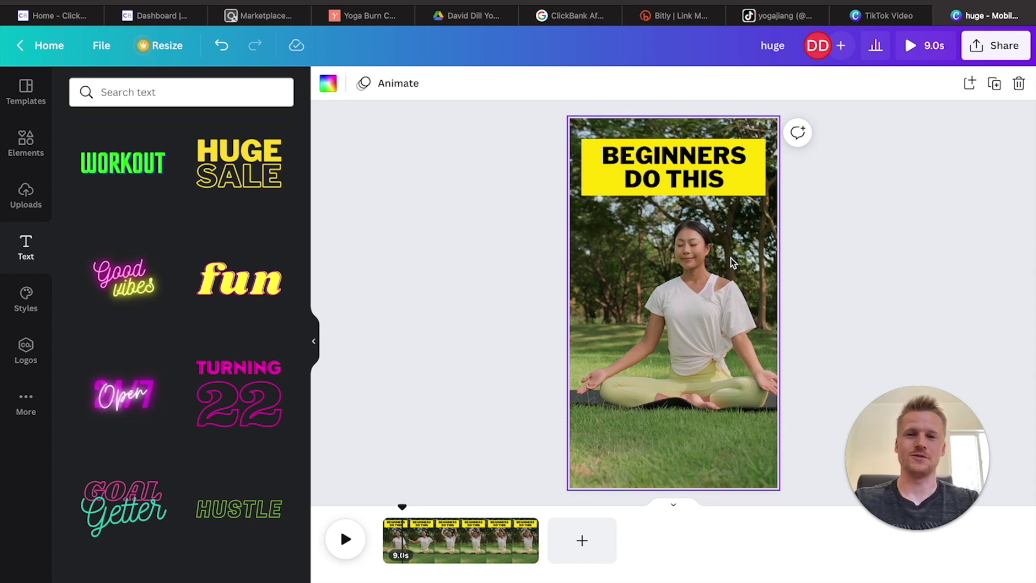
pyautogui.press('super+8')
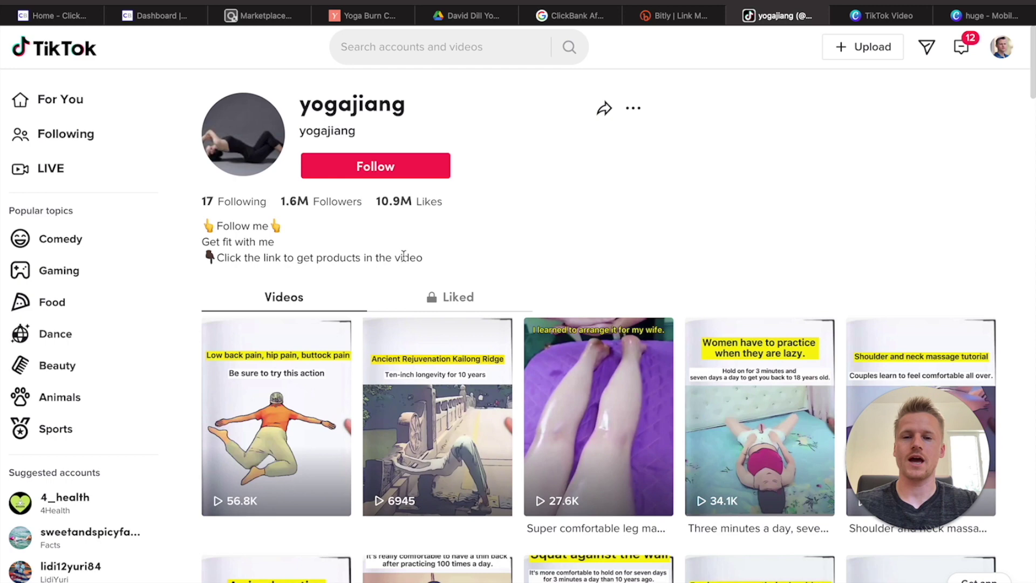
# - Highlight the profile's bio line telling viewers to click the link for products
pyautogui.moveTo(424, 258); pyautogui.dragTo(203, 258)
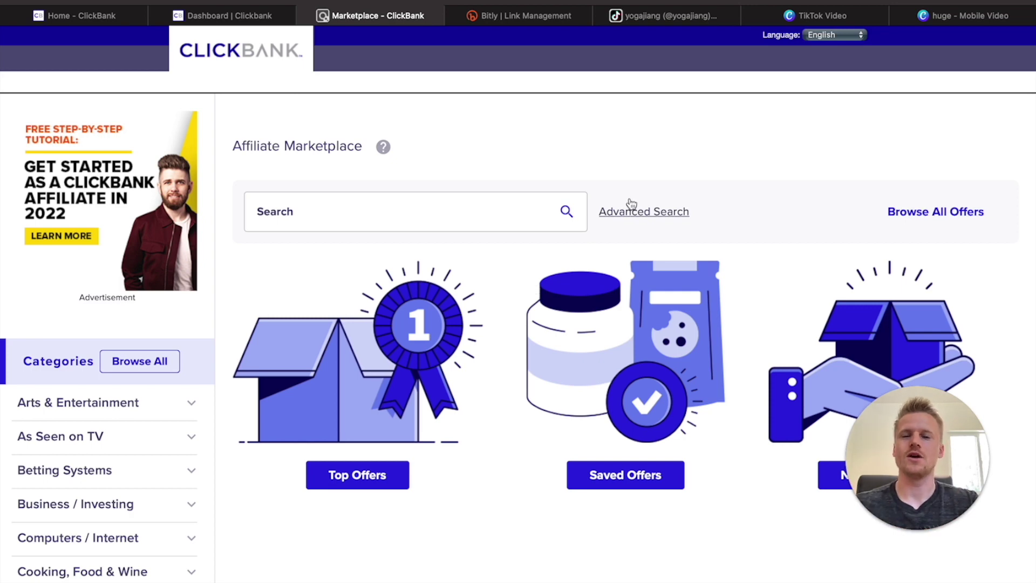
# - Filter the marketplace to Home & Garden and open the TedsWoodworking sales page in its own tab
pyautogui.scroll(-10, 111, 457)
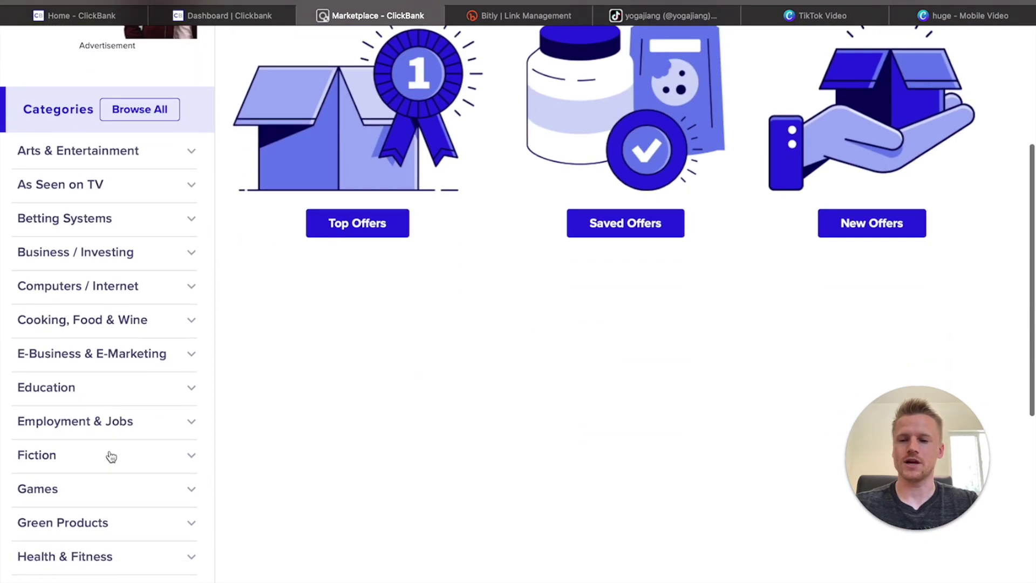
pyautogui.click(71, 371)
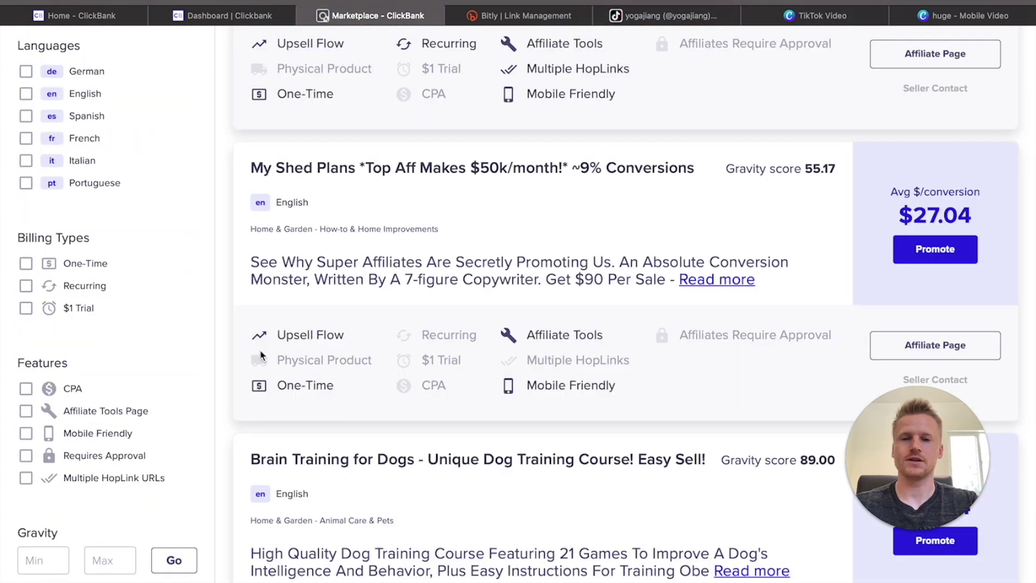
pyautogui.scroll(8, 643, 360)
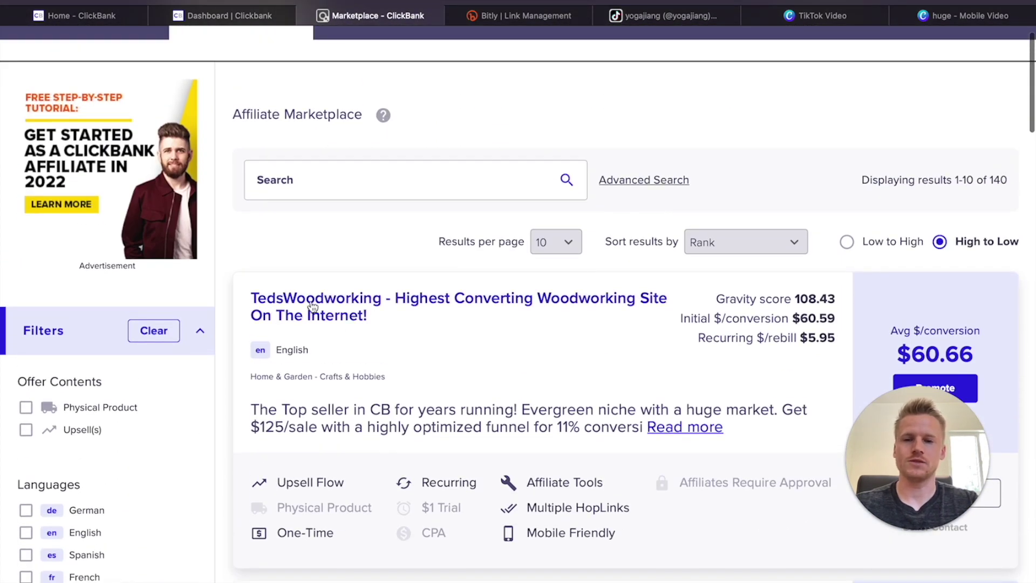
pyautogui.click(490, 306)
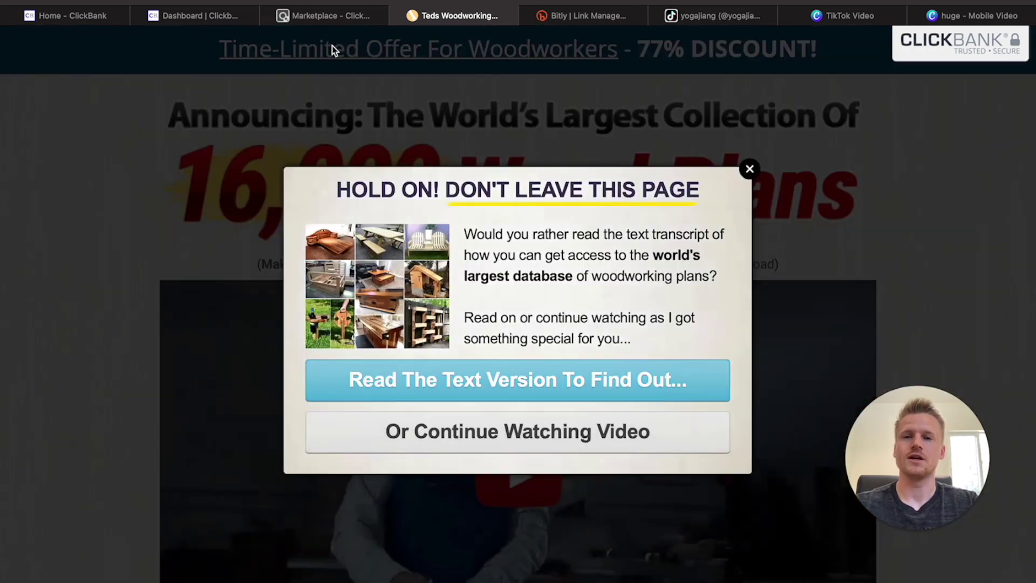
pyautogui.click(318, 17)
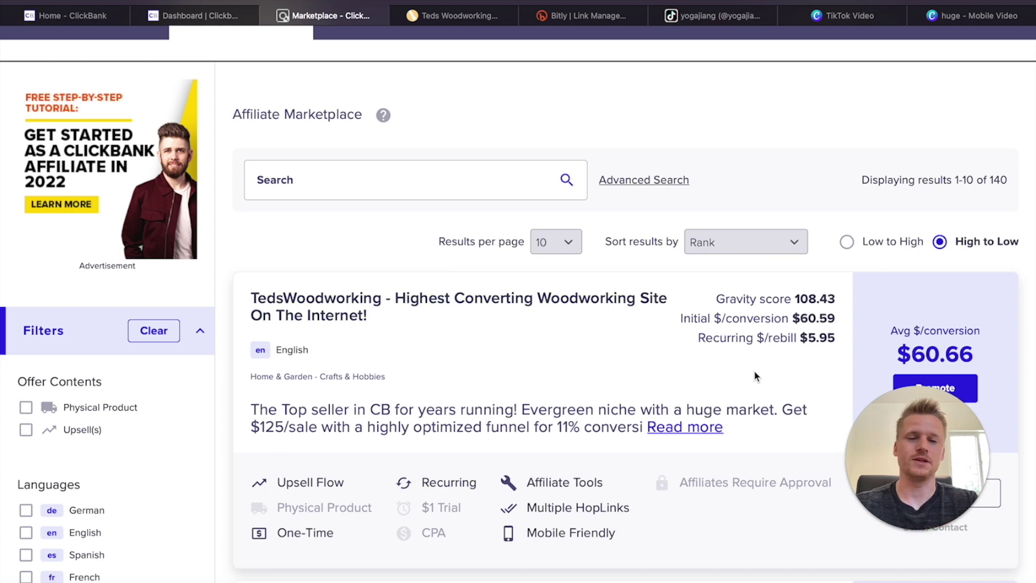
pyautogui.scroll(-3, 755, 376)
# - Create an encrypted TedsWoodworking HopLink with the account nickname and copy it
pyautogui.click(936, 250)
pyautogui.click(276, 257)
pyautogui.write('davidid')
pyautogui.click(499, 507)
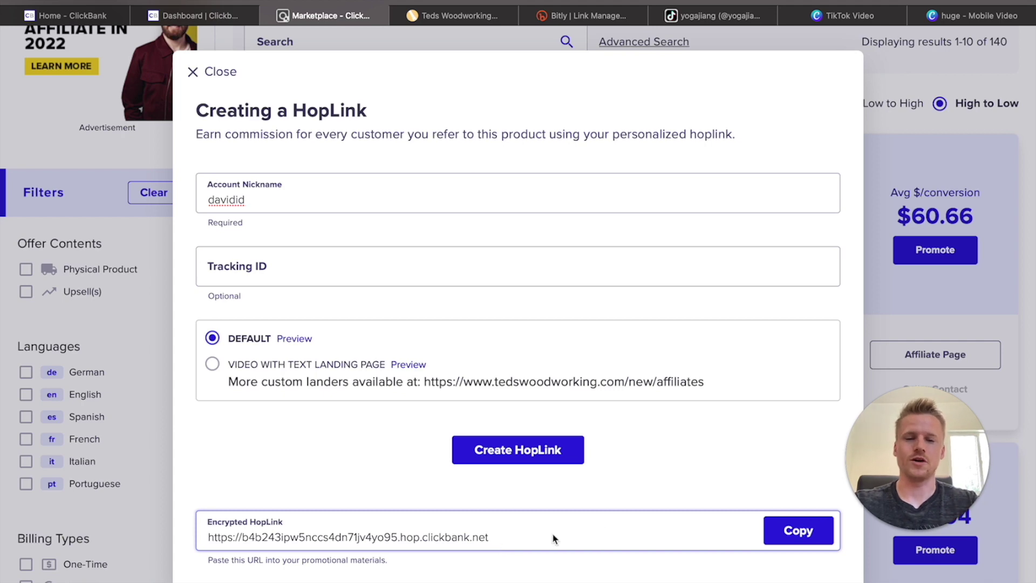
pyautogui.click(793, 530)
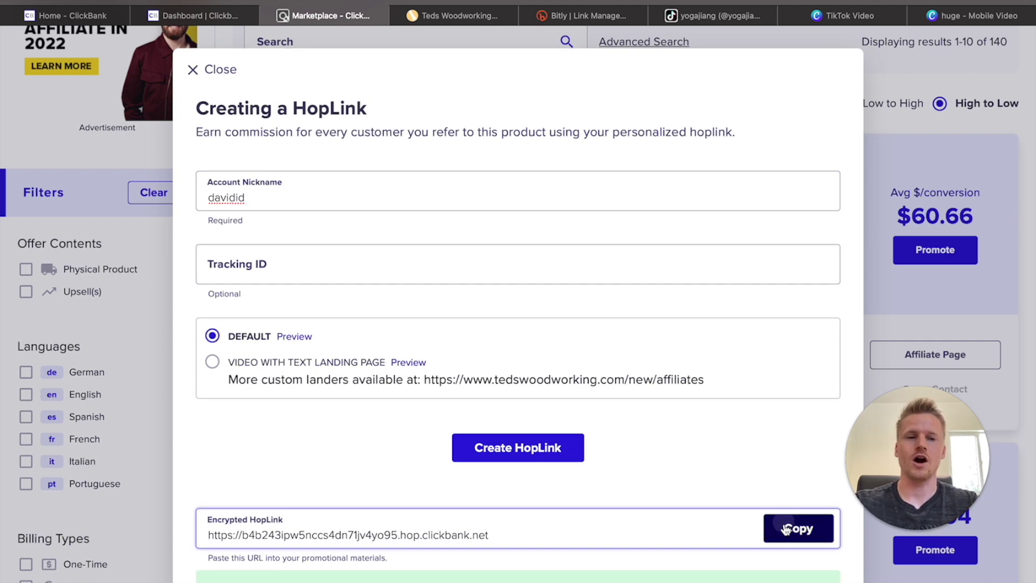
# - In Bitly, close the link editing panel and start a new short link
pyautogui.click(572, 17)
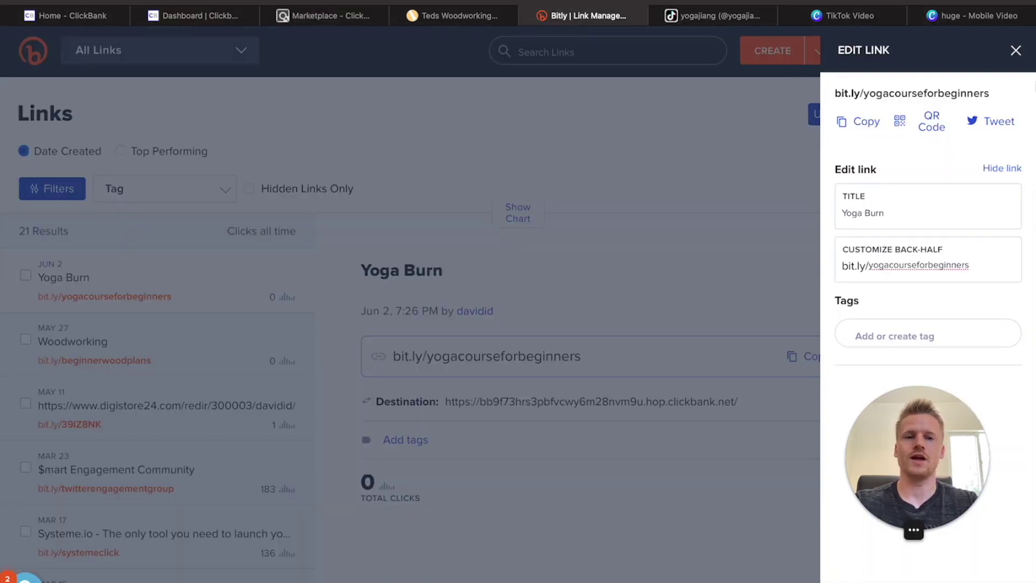
pyautogui.click(1017, 54)
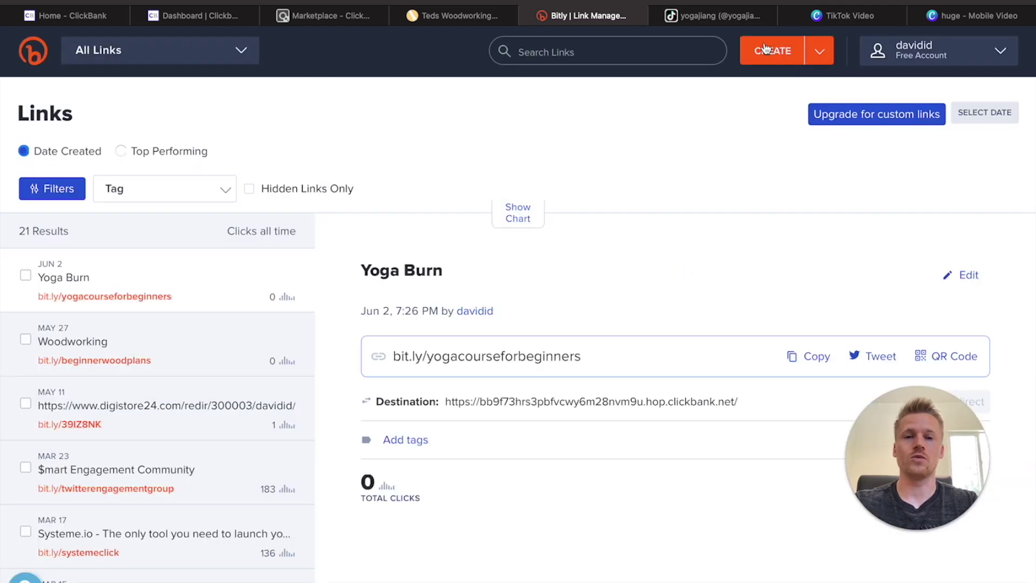
pyautogui.click(781, 55)
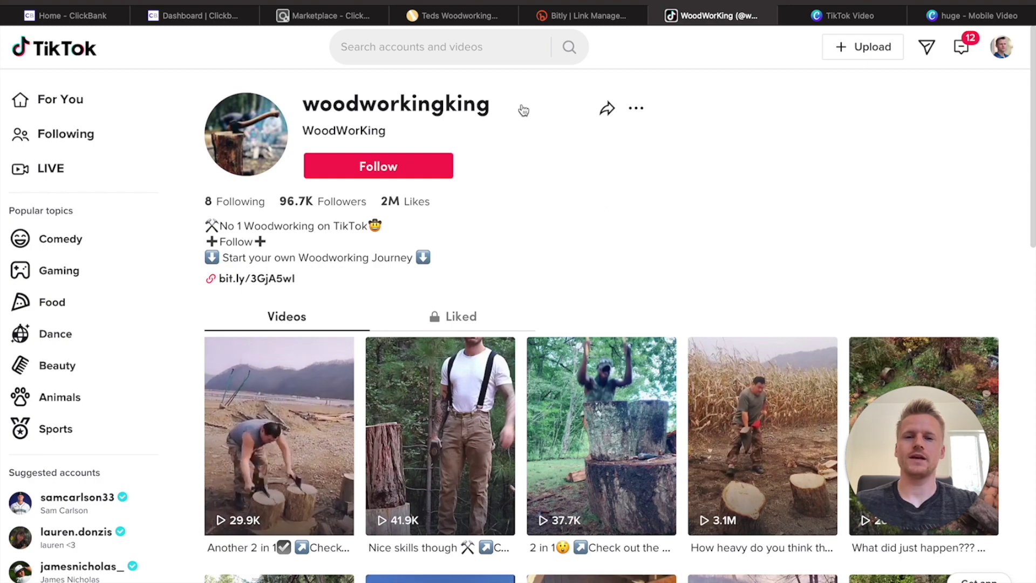
# - Highlight the woodworking account's username and scroll through its TikTok profile
pyautogui.moveTo(499, 108); pyautogui.dragTo(300, 107)
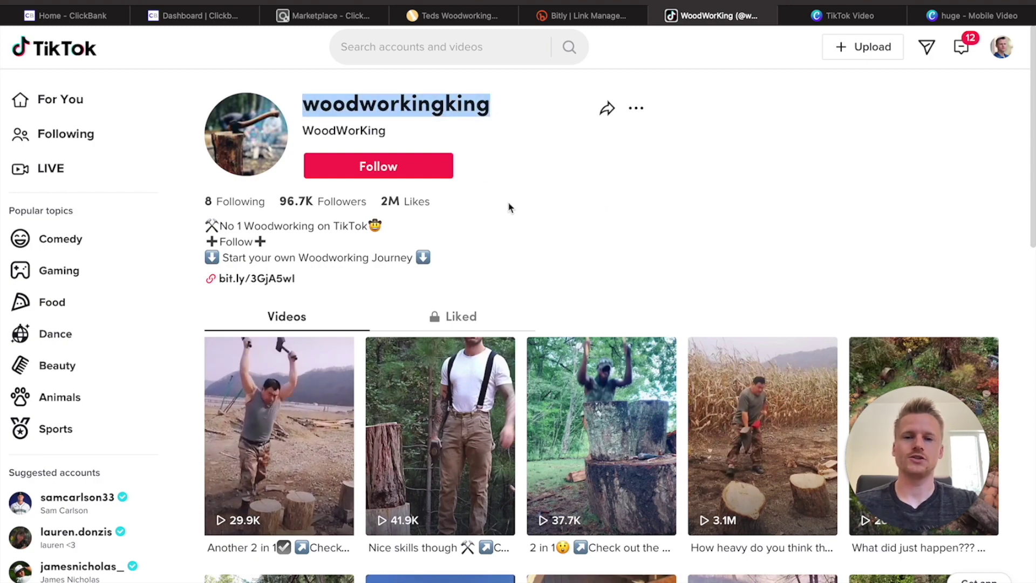
pyautogui.click(533, 228)
pyautogui.scroll(-2, 720, 348)
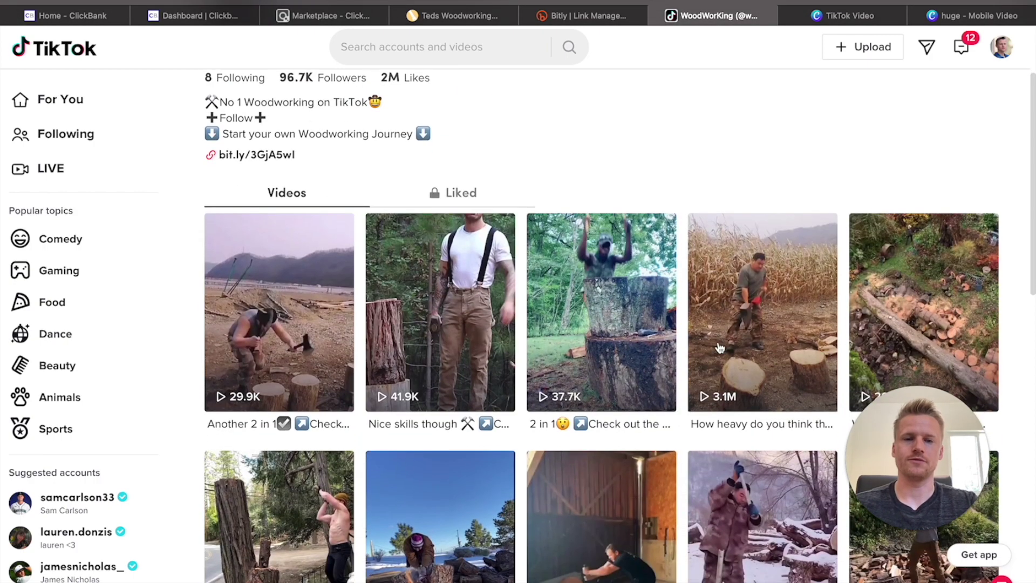
pyautogui.scroll(-4, 741, 366)
pyautogui.scroll(6, 740, 366)
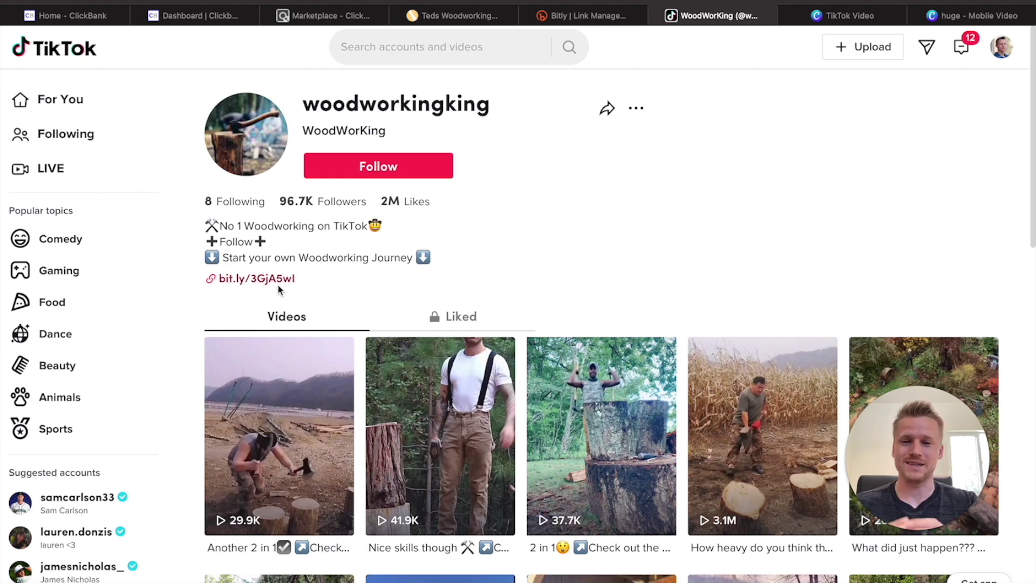
# - Follow the bio's bit.ly link to the Teds Woodworking sales page, then return to the profile
pyautogui.click(245, 283)
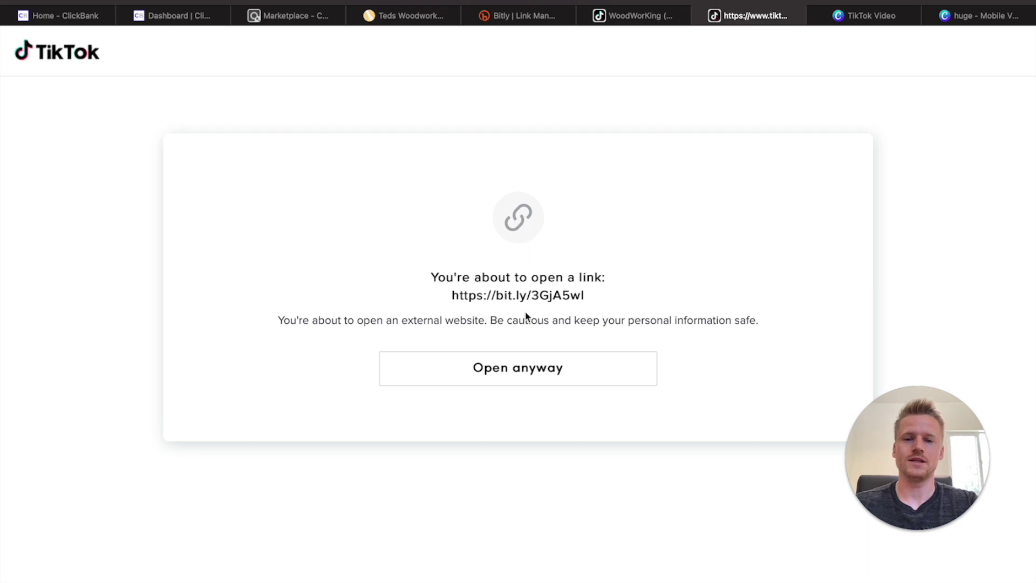
pyautogui.click(519, 379)
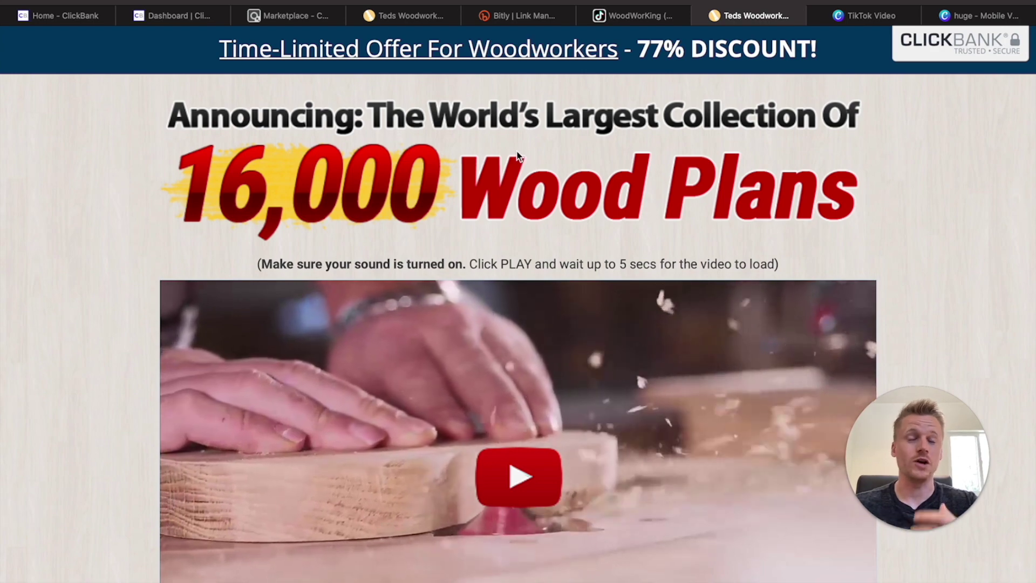
pyautogui.moveTo(529, 4)
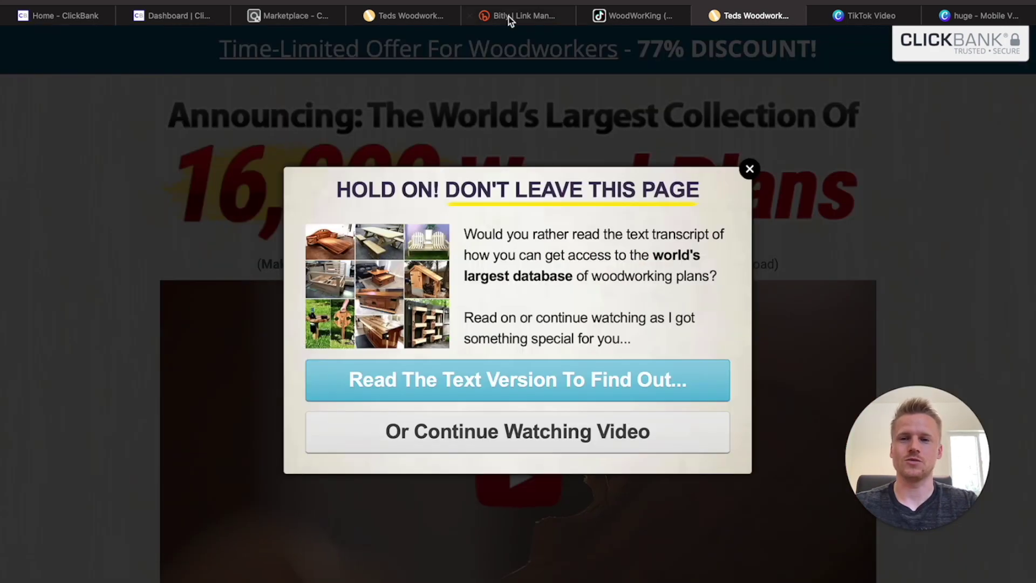
pyautogui.click(630, 17)
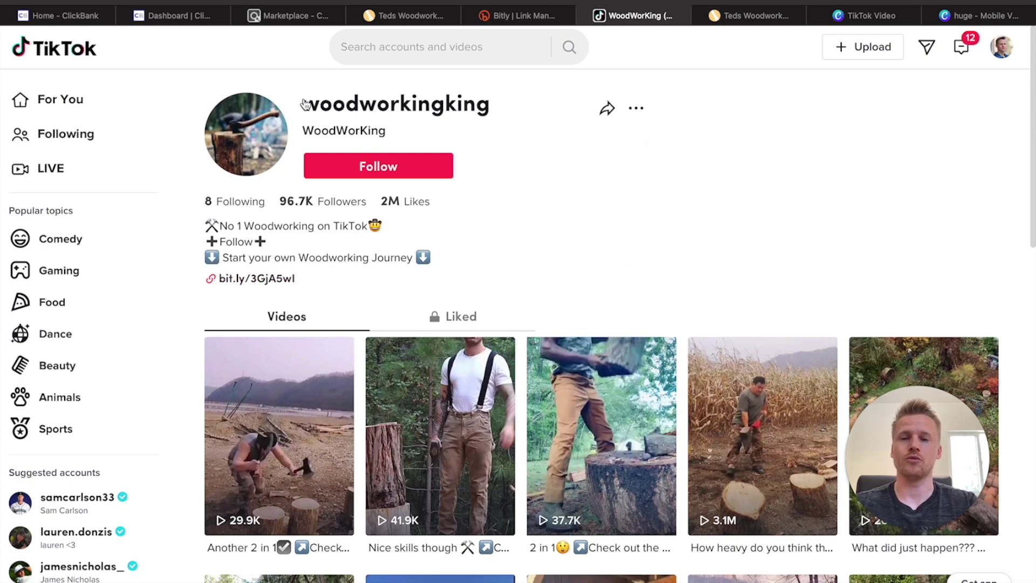
# - Highlight the woodworking username and scroll through the profile's video grid and view counts
pyautogui.moveTo(304, 106); pyautogui.dragTo(467, 98)
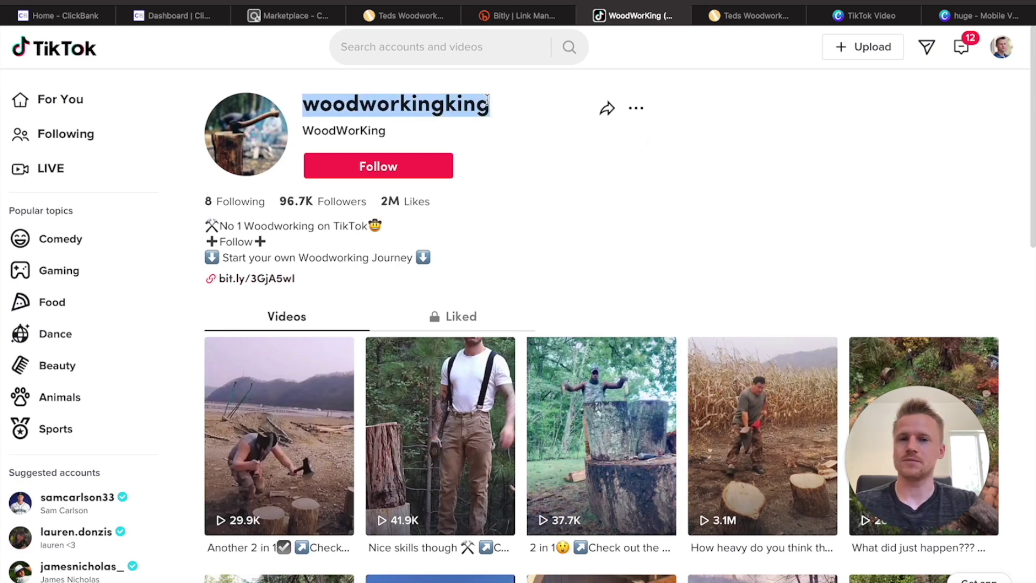
pyautogui.scroll(-3, 467, 346)
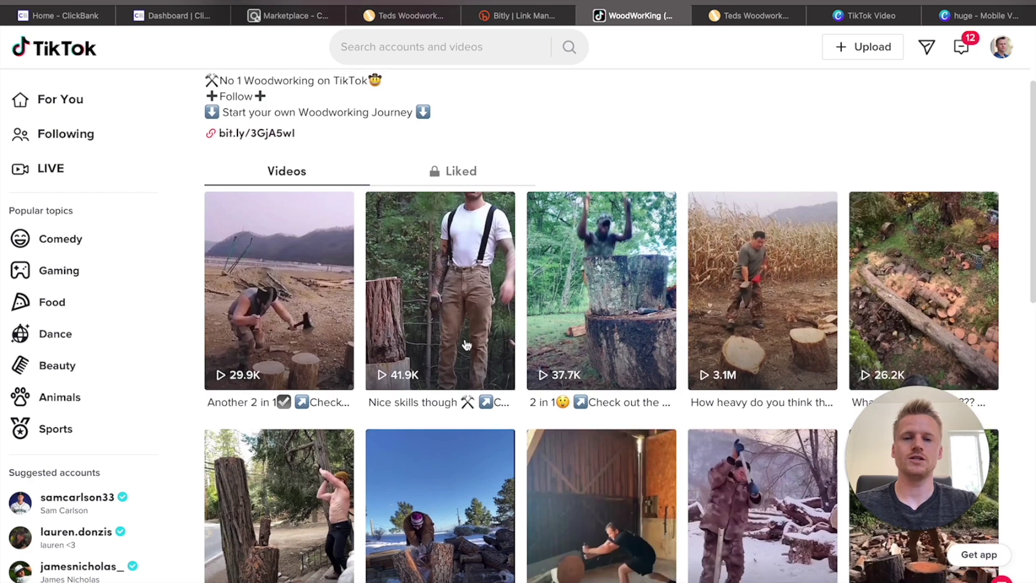
pyautogui.scroll(-3, 430, 304)
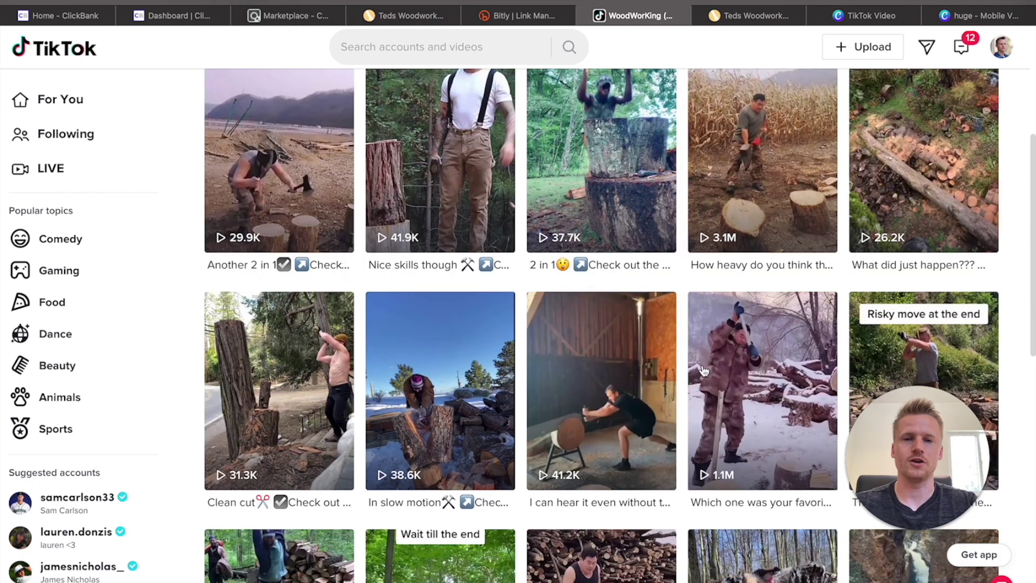
pyautogui.scroll(-2, 704, 371)
pyautogui.scroll(-2, 704, 371)
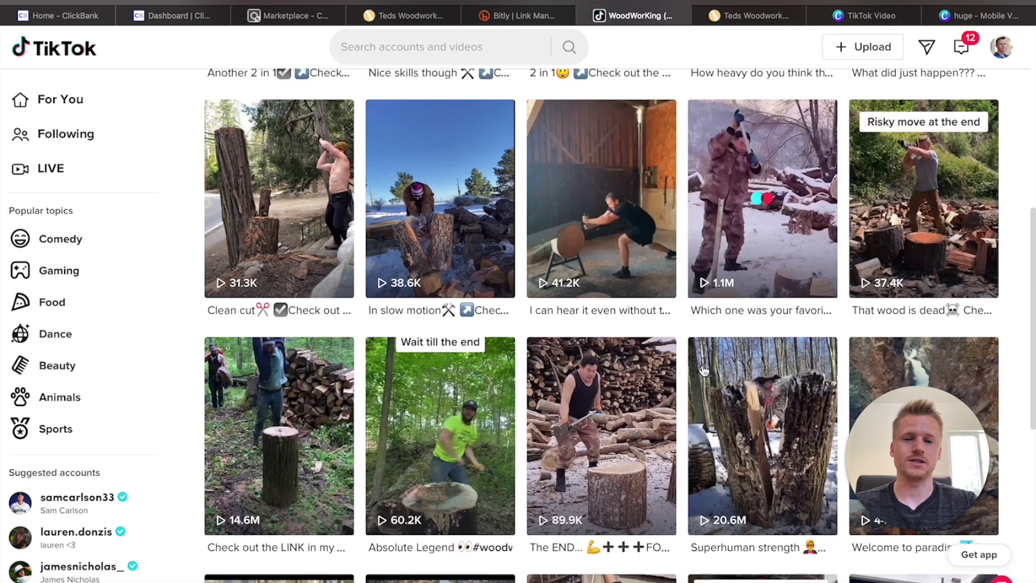
pyautogui.scroll(-2, 704, 371)
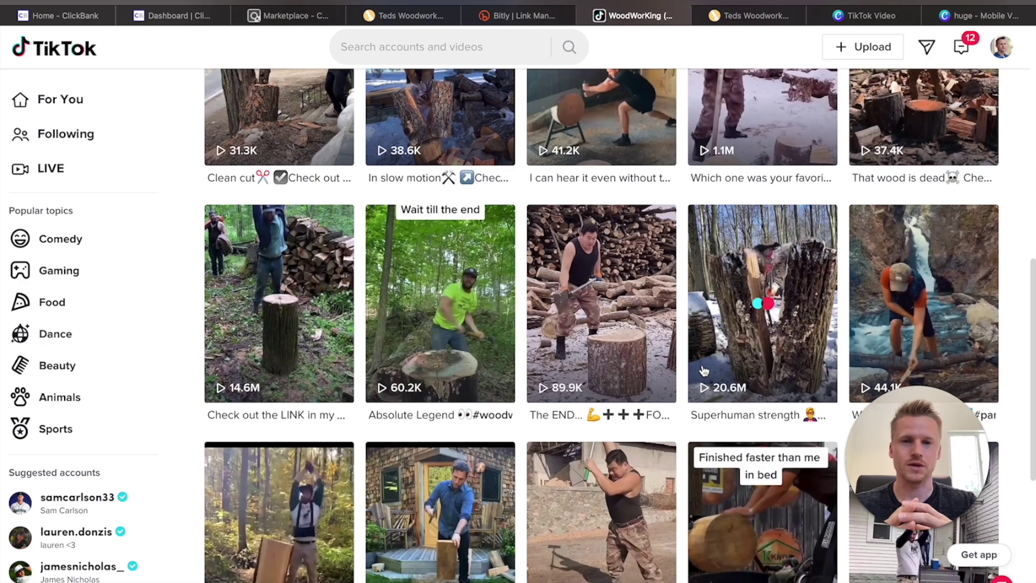
pyautogui.scroll(10, 705, 371)
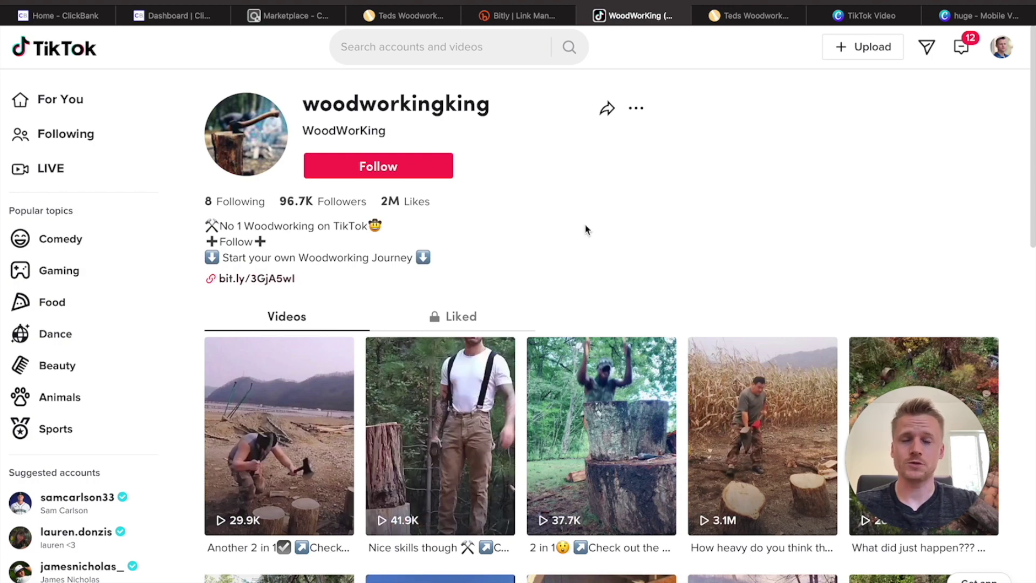
pyautogui.scroll(-5, 587, 229)
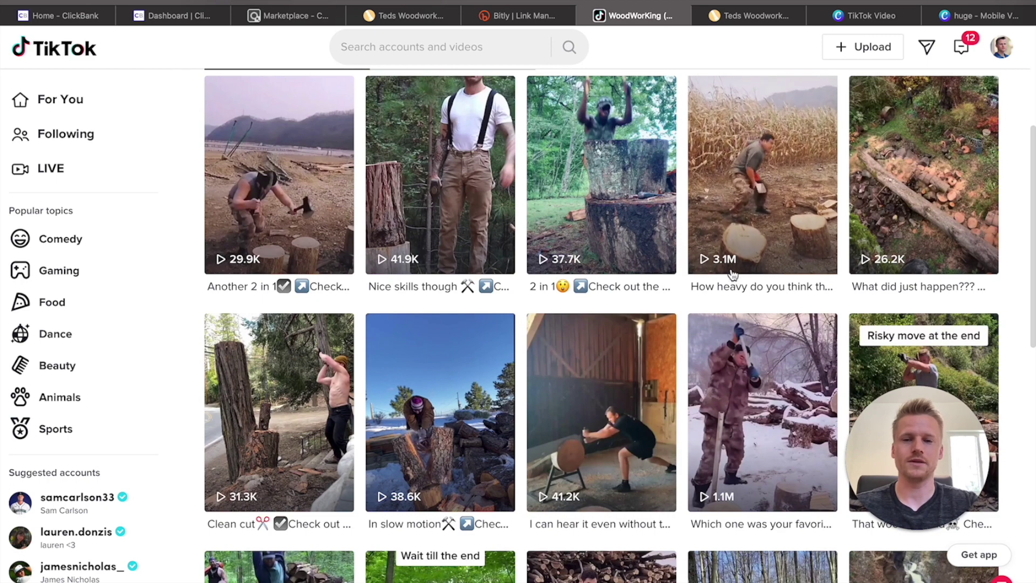
pyautogui.scroll(-5, 785, 186)
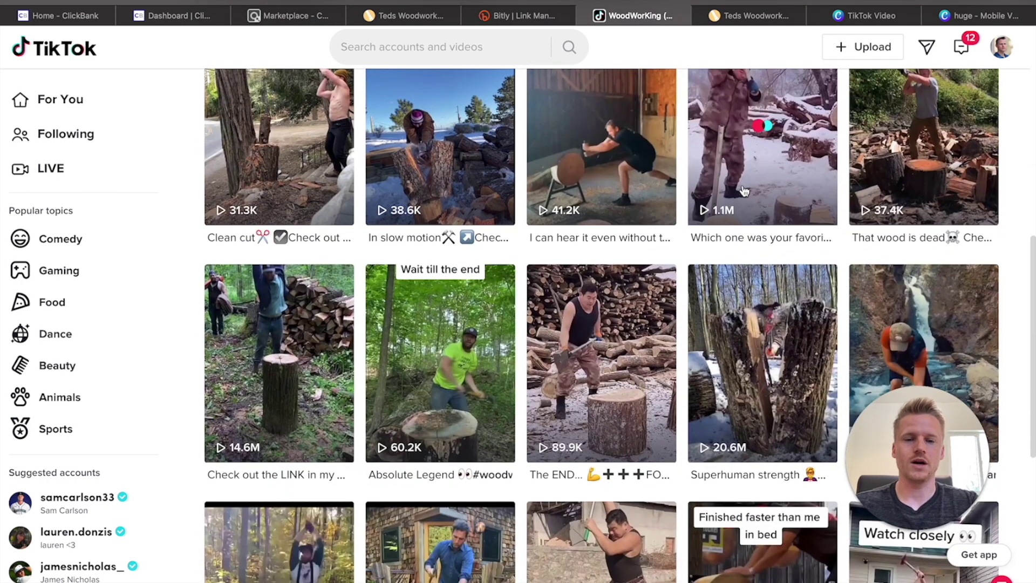
pyautogui.scroll(-3, 745, 190)
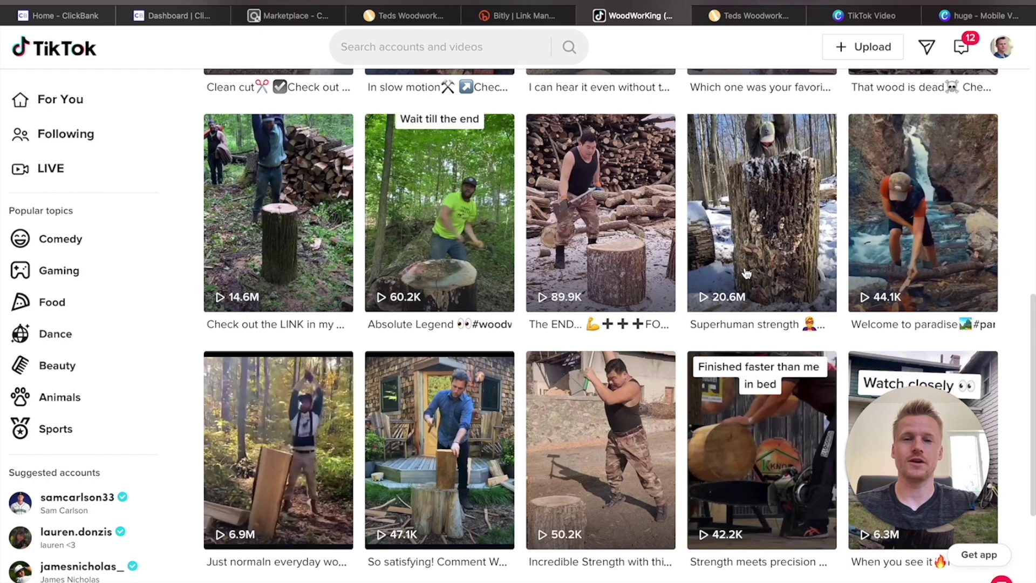
pyautogui.scroll(15, 746, 274)
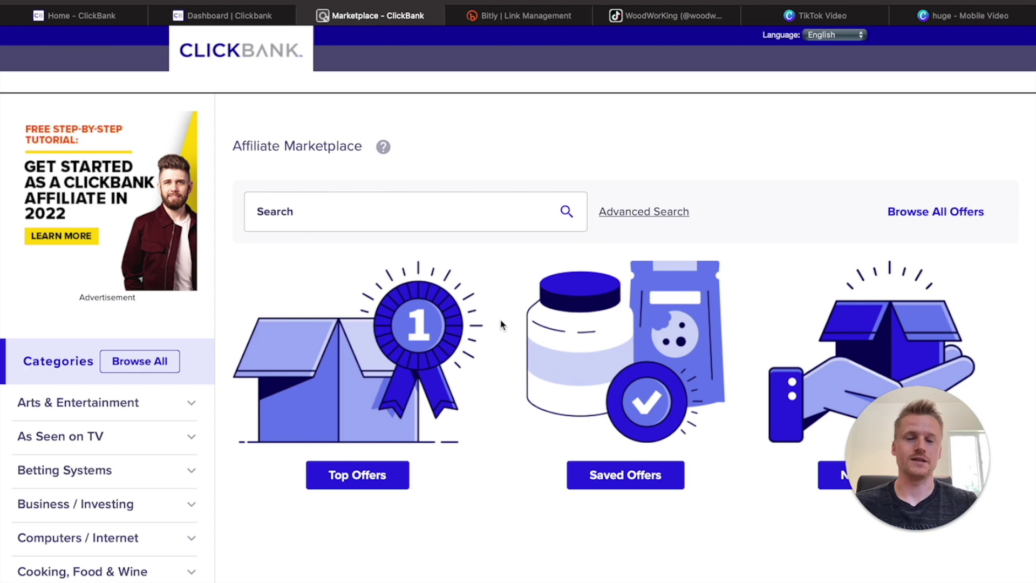
# - Filter the ClickBank marketplace to Spirituality offers
pyautogui.scroll(-15, 502, 325)
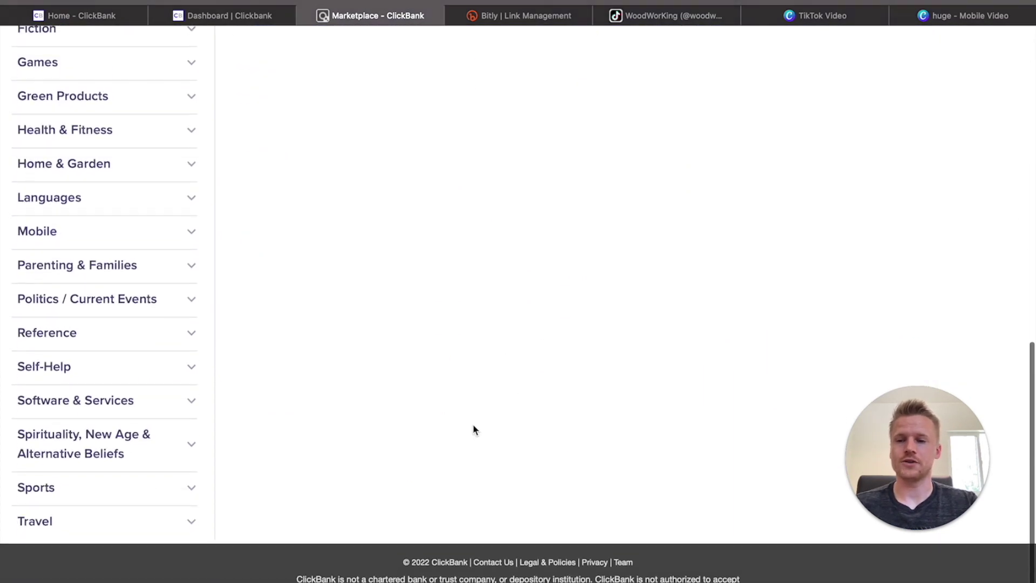
pyautogui.click(57, 444)
pyautogui.scroll(-1, 439, 343)
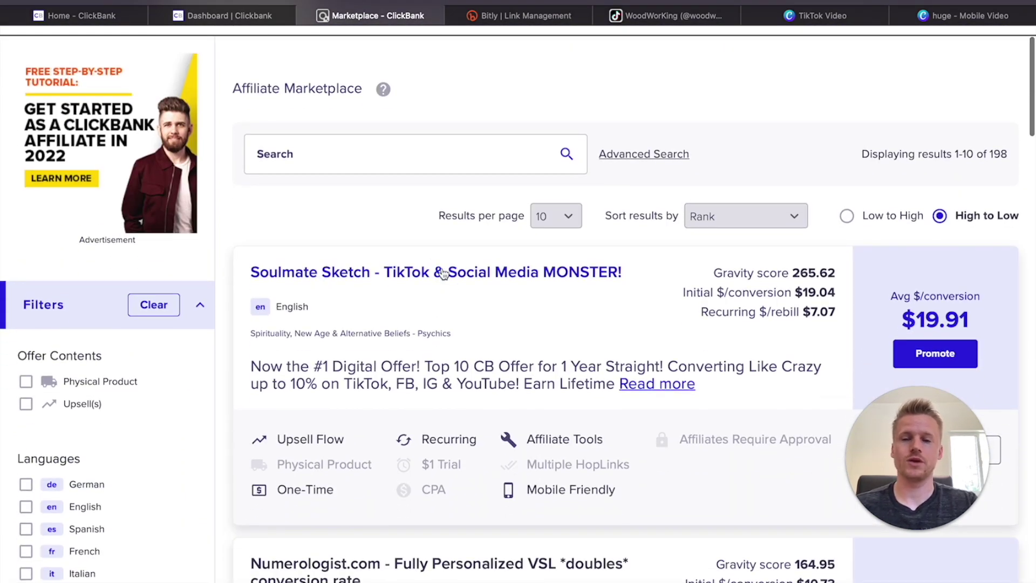
pyautogui.scroll(-1, 438, 274)
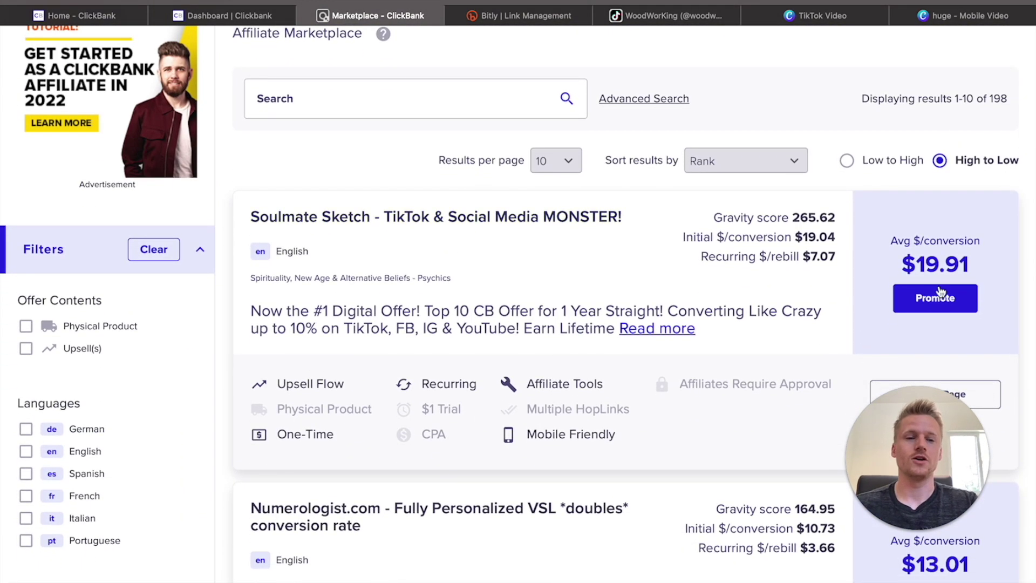
# - Create and copy an encrypted Soulmate Sketch HopLink with the account nickname, then go to Bitly
pyautogui.click(936, 309)
pyautogui.click(317, 301)
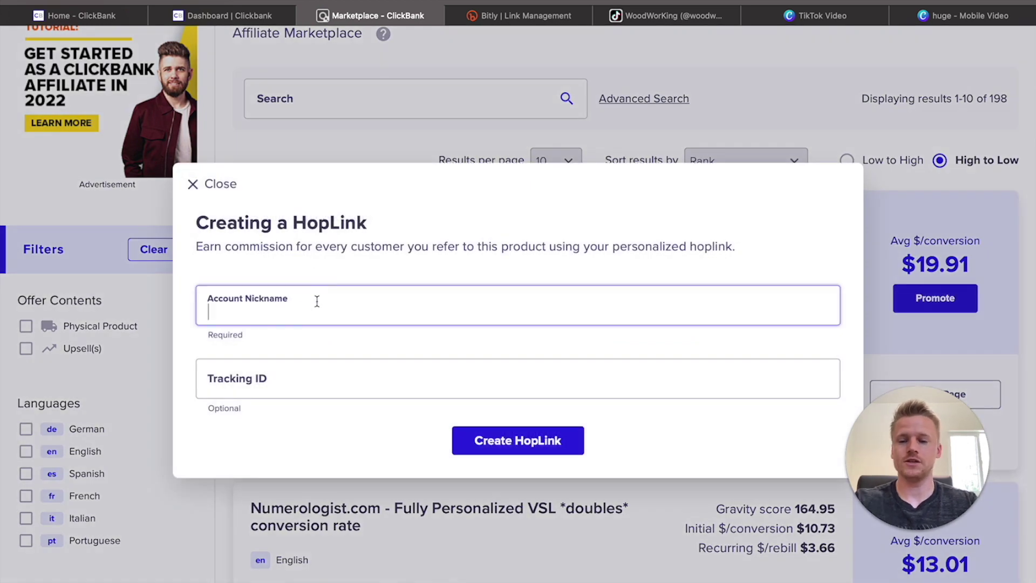
pyautogui.write('davidid')
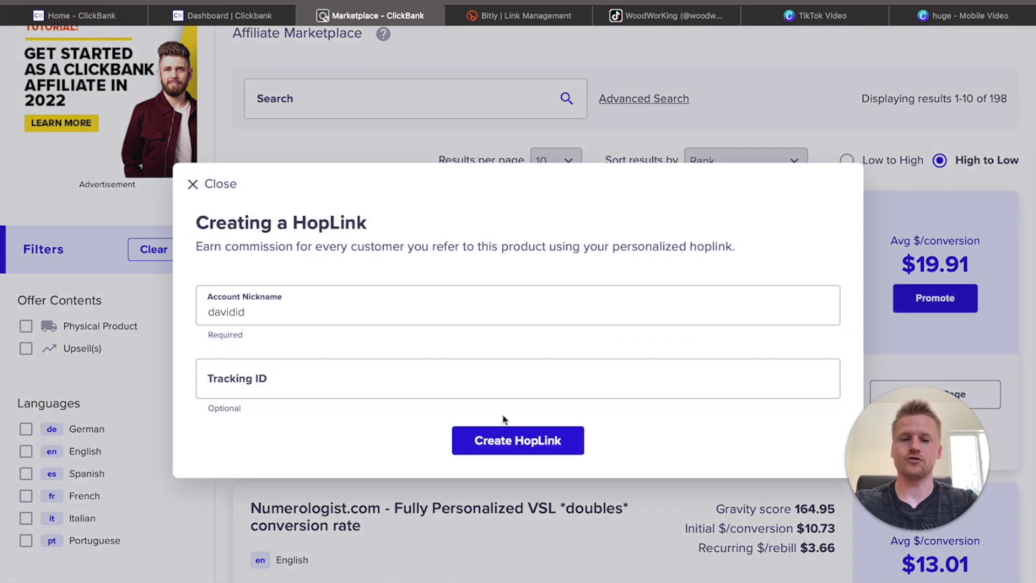
pyautogui.click(509, 448)
pyautogui.click(176, 456)
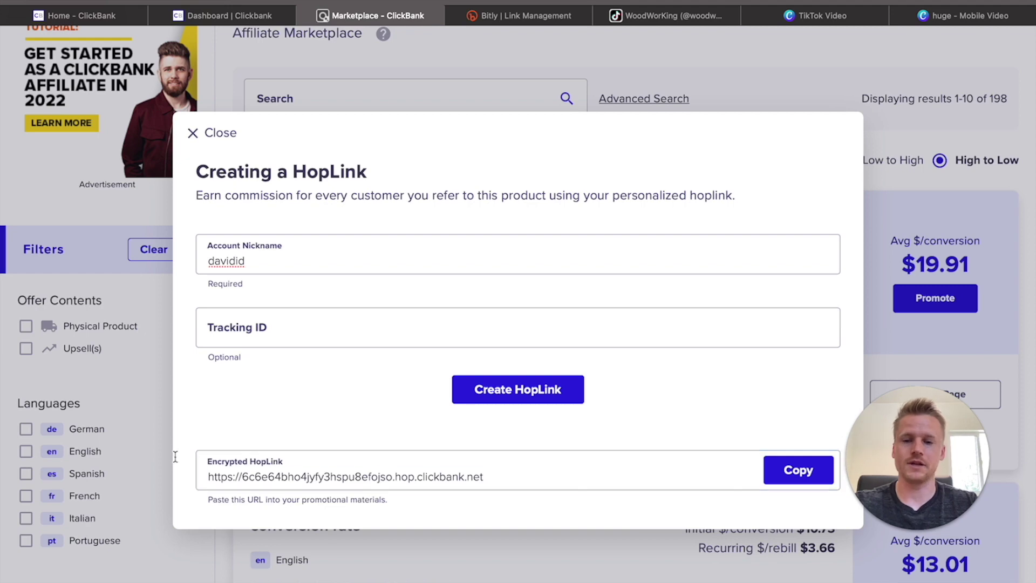
pyautogui.moveTo(529, 10)
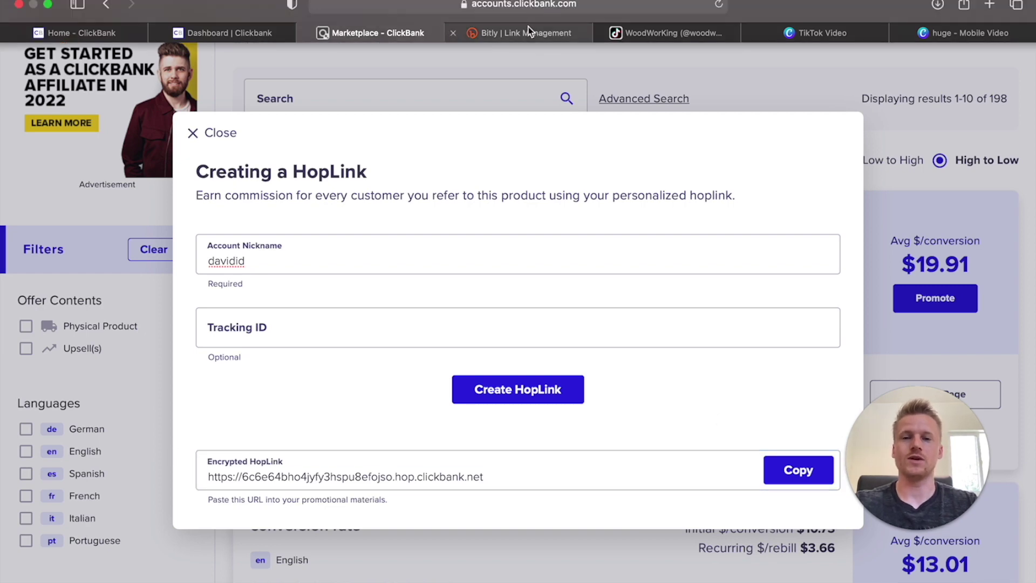
pyautogui.click(529, 31)
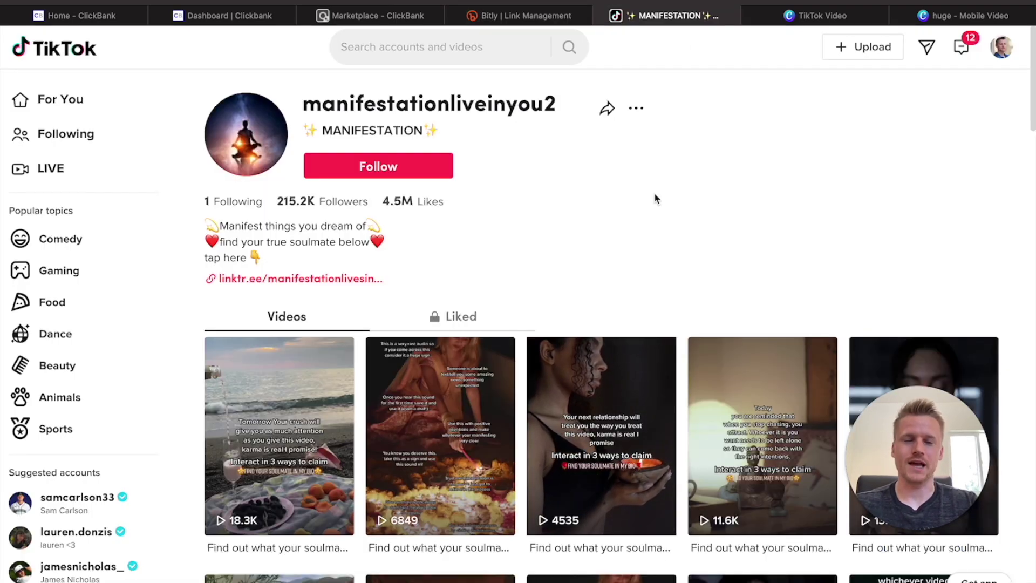
# - Select the manifestation username and follow its linktr.ee bio link to the soulmate offer page
pyautogui.scroll(-1, 656, 193)
pyautogui.scroll(1, 656, 192)
pyautogui.moveTo(300, 106); pyautogui.dragTo(561, 110)
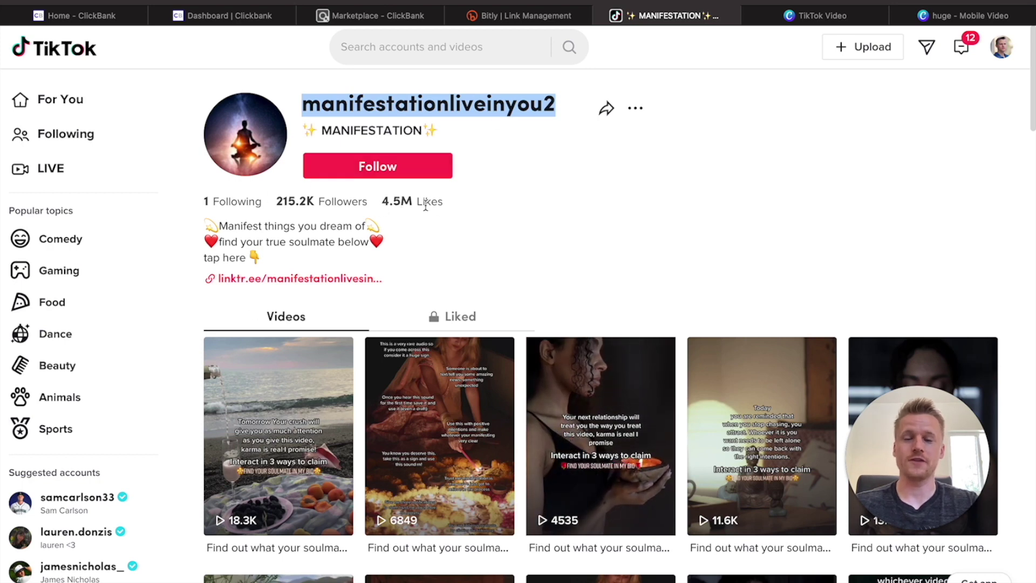
pyautogui.click(298, 280)
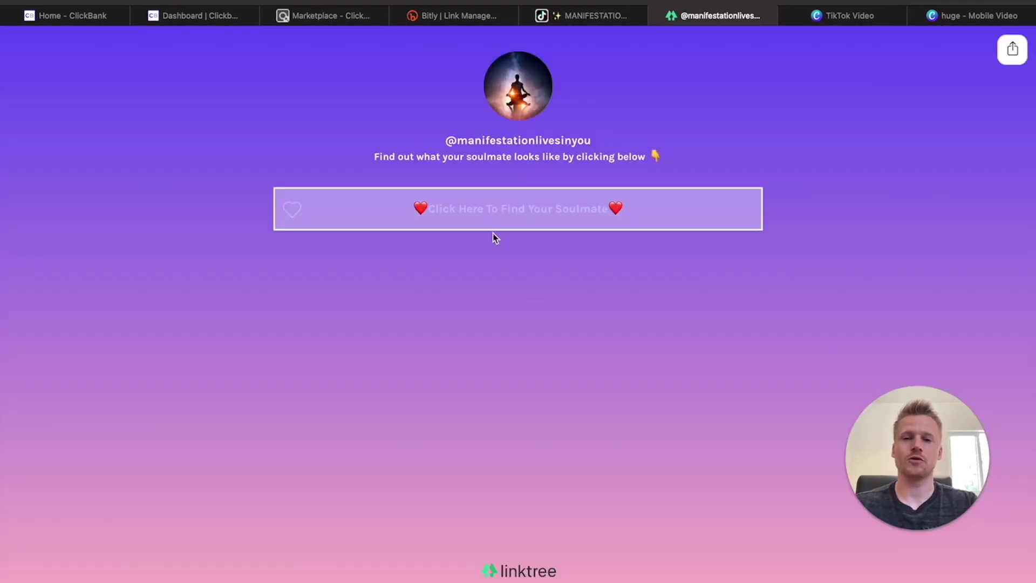
pyautogui.click(493, 221)
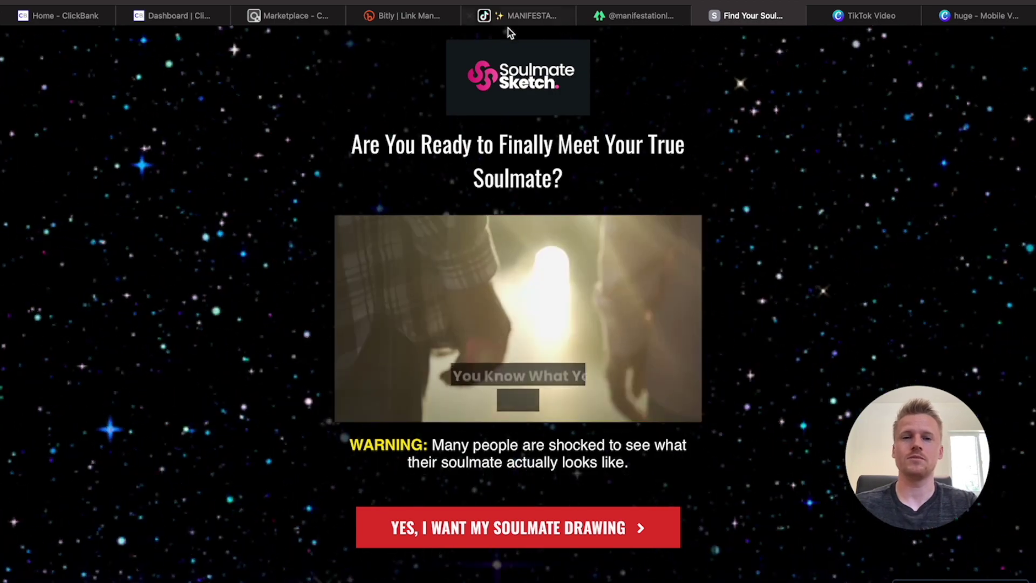
# - Return to the manifestation TikTok profile and scroll through its videos
pyautogui.click(512, 20)
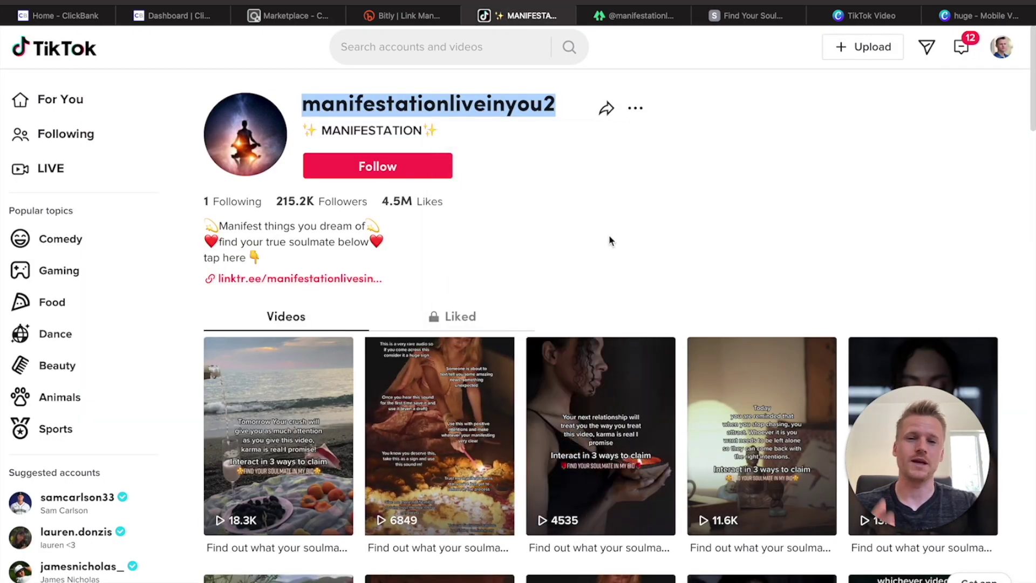
pyautogui.click(626, 221)
pyautogui.scroll(-7, 626, 224)
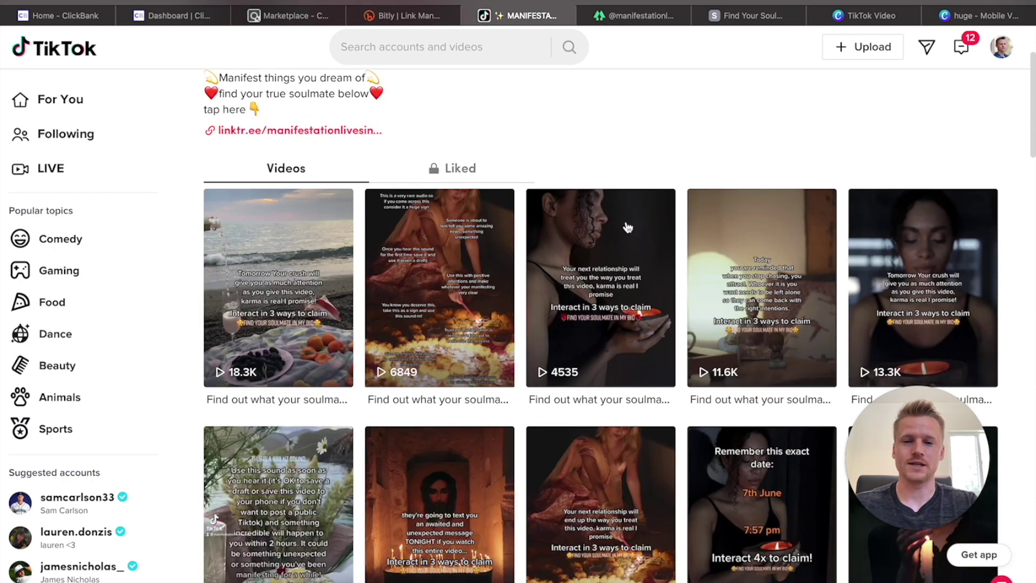
pyautogui.scroll(1, 637, 359)
pyautogui.scroll(-2, 618, 420)
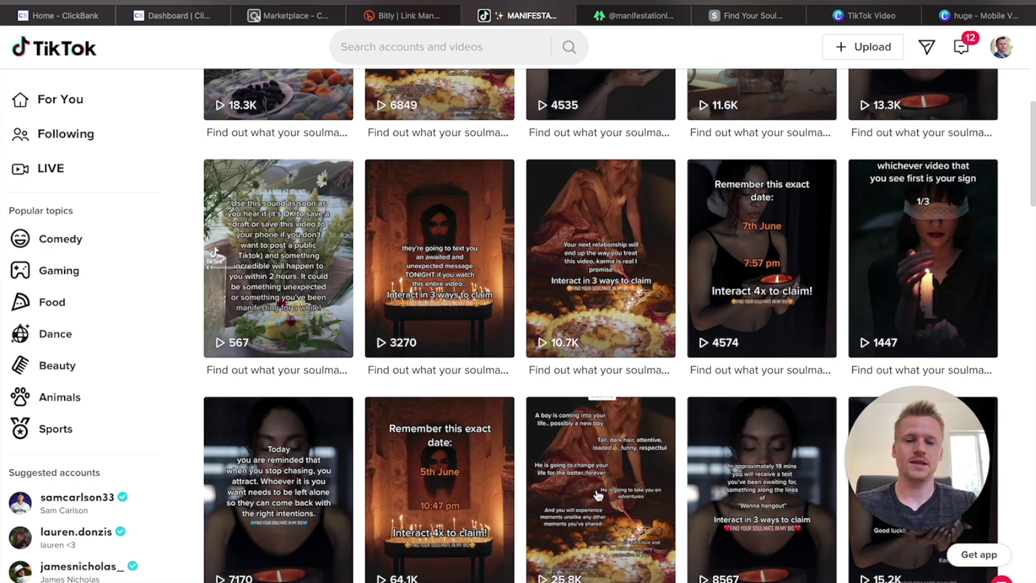
pyautogui.scroll(7, 593, 540)
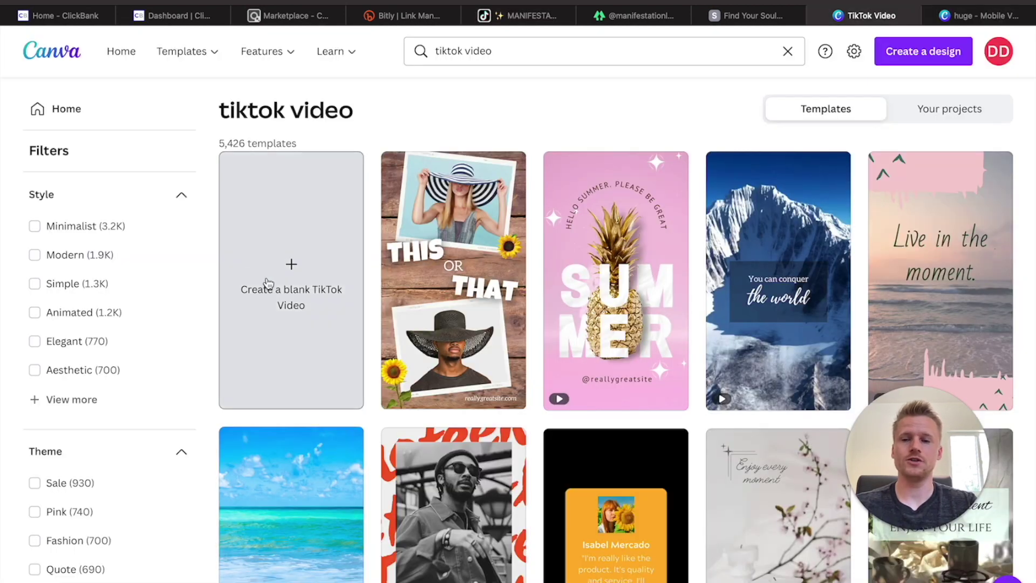
# - Start a blank Canva TikTok video and fill the page with an 'ocean' search clip
pyautogui.click(284, 306)
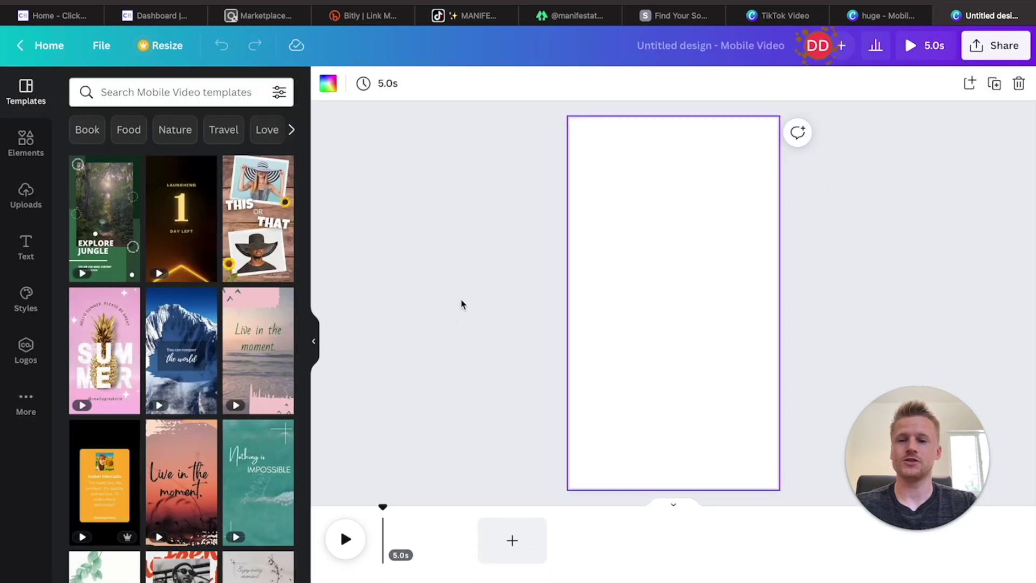
pyautogui.click(175, 92)
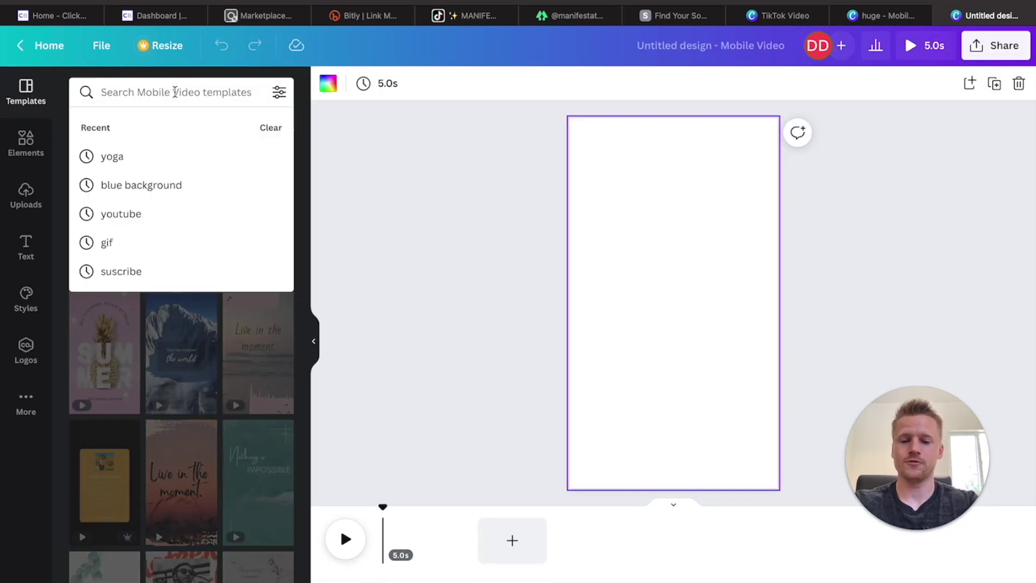
pyautogui.click(448, 17)
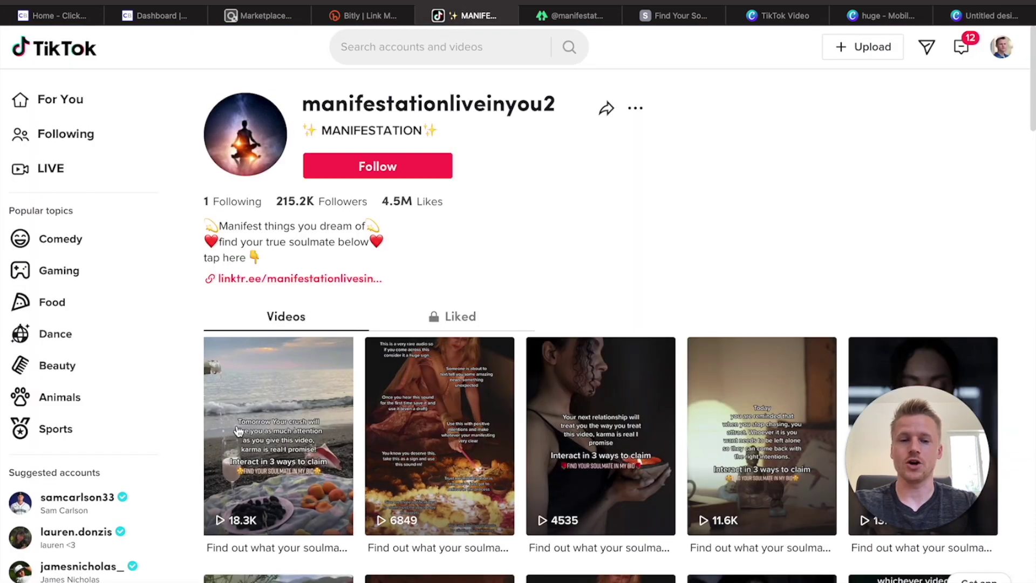
pyautogui.click(977, 15)
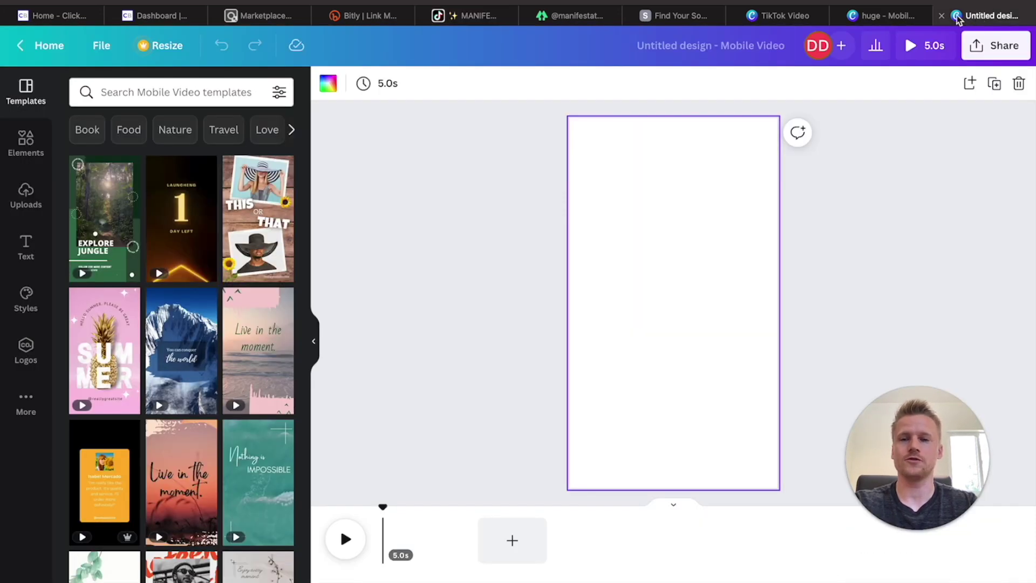
pyautogui.click(125, 93)
pyautogui.write('ocean')
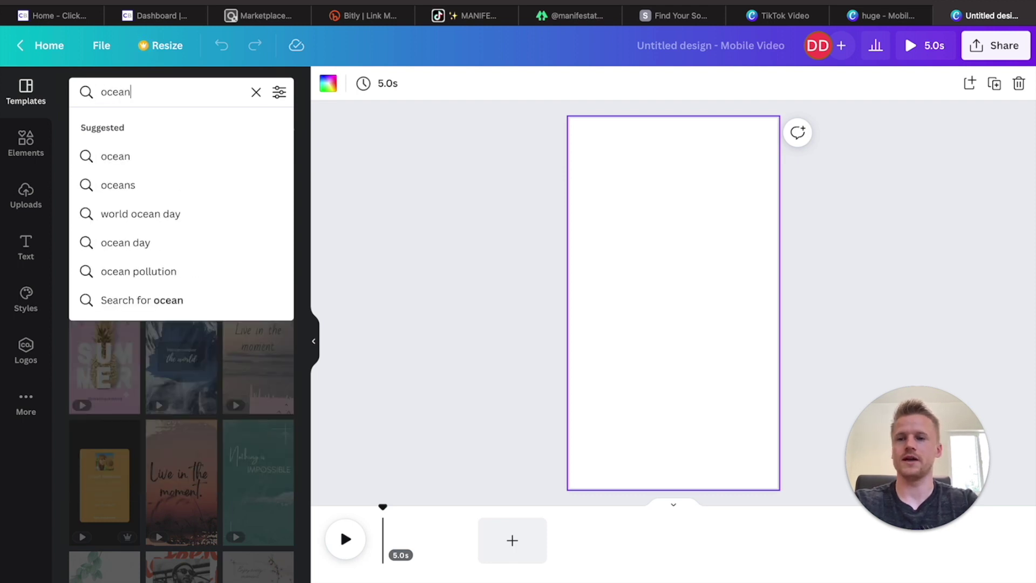
pyautogui.press('Return')
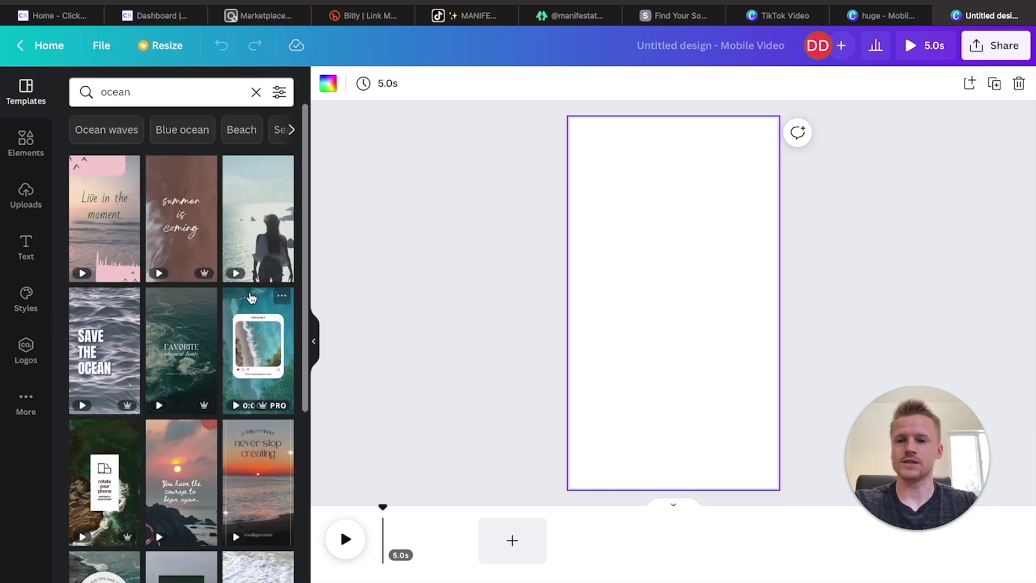
pyautogui.moveTo(258, 235); pyautogui.dragTo(645, 237)
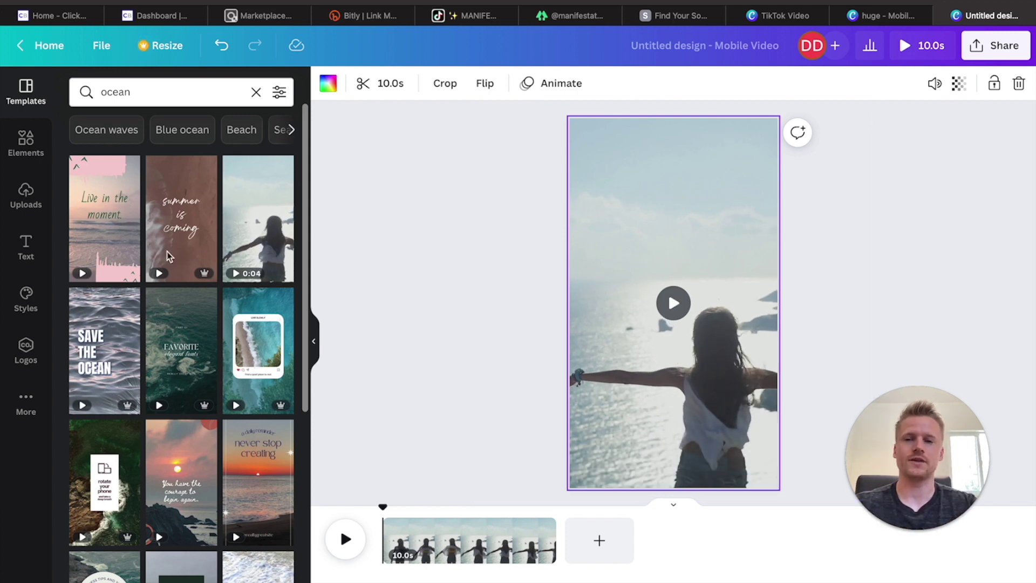
# - Add a heading to the ocean video and move it toward the top
pyautogui.click(26, 248)
pyautogui.moveTo(166, 164); pyautogui.dragTo(685, 194)
pyautogui.moveTo(674, 185)
pyautogui.mouseDown()
pyautogui.moveTo(703, 182)
pyautogui.moveTo(689, 172)
pyautogui.mouseUp()
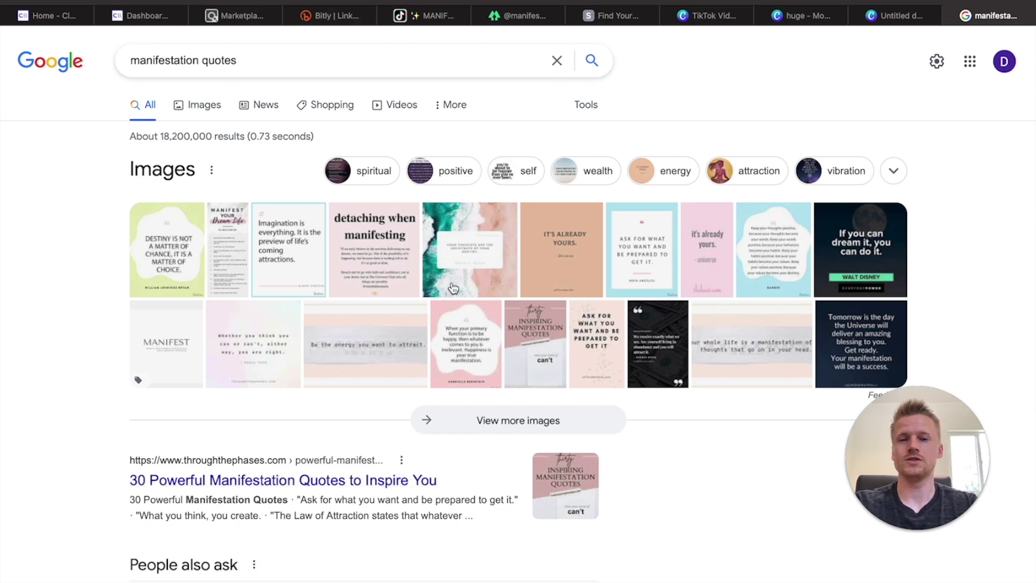
# - Paste the soulmate quote into the heading and make its text white
pyautogui.click(895, 15)
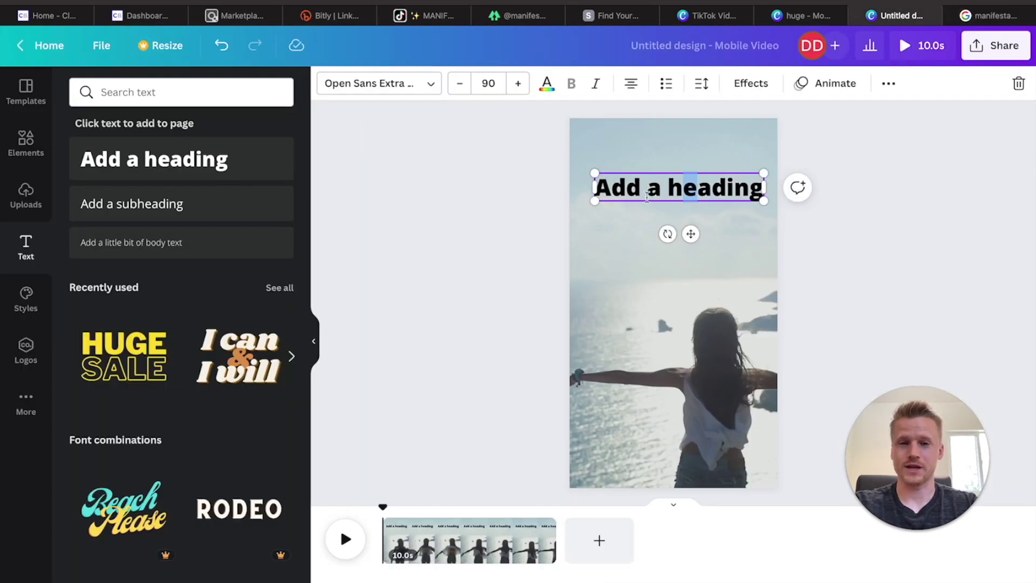
pyautogui.hotkey('ctrl', 'a')
pyautogui.write('"Your soulmate will be the stranger you recognize." — r.h. Sin')
pyautogui.click(784, 248)
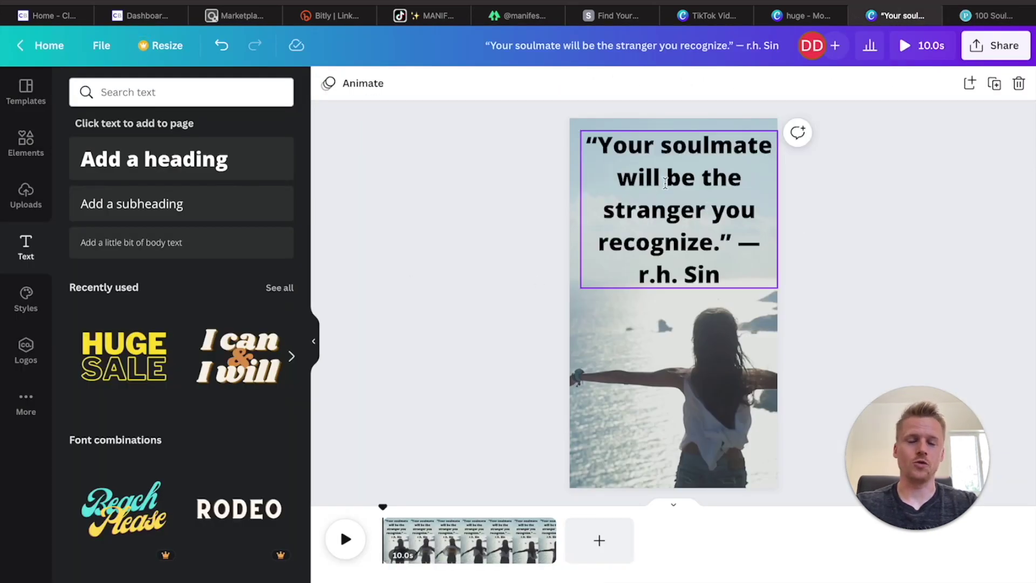
pyautogui.click(695, 250)
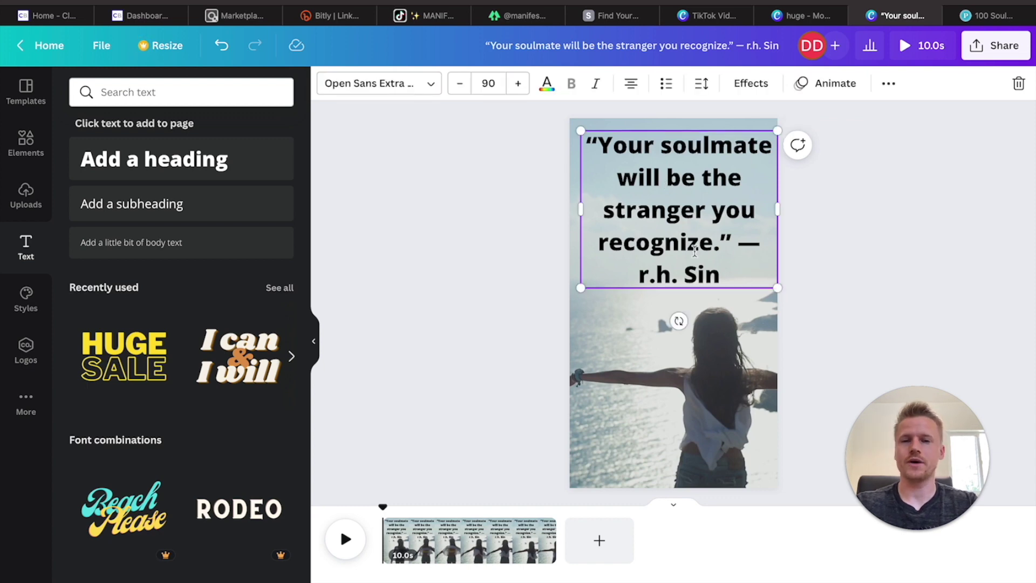
pyautogui.click(695, 250)
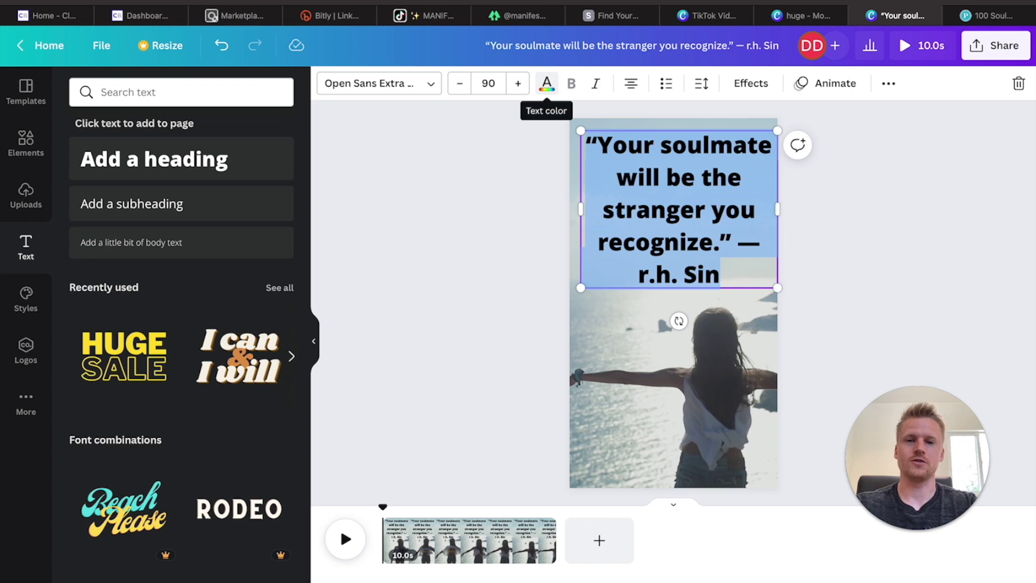
pyautogui.click(547, 83)
pyautogui.click(278, 291)
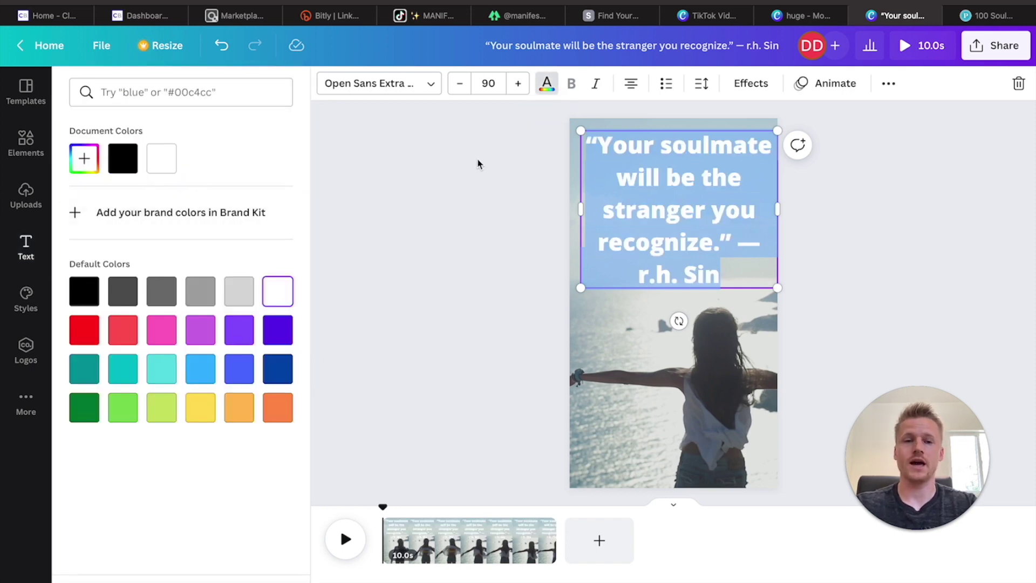
# - Add a black Shadow effect to the quote and deselect to preview
pyautogui.click(746, 88)
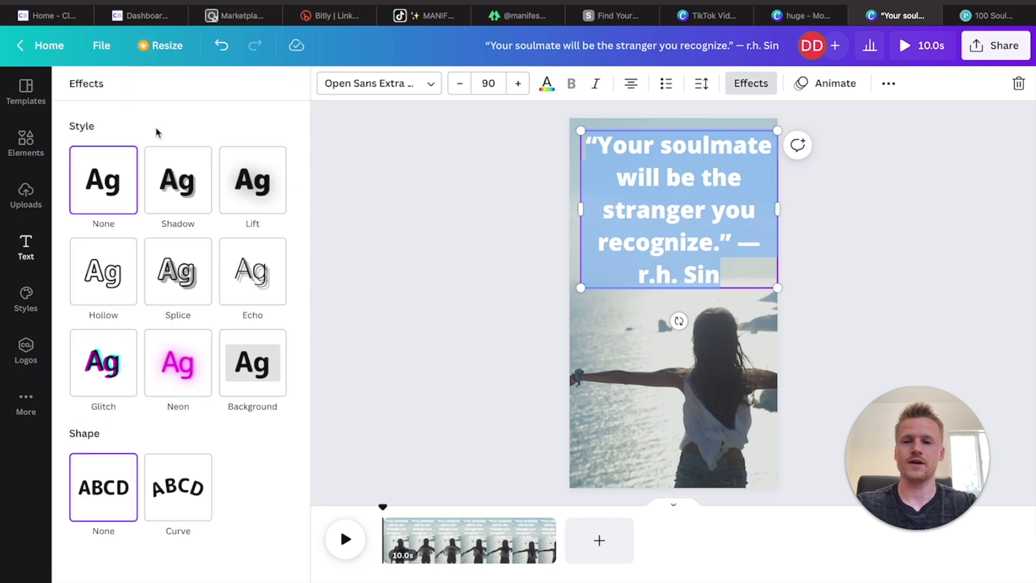
pyautogui.click(184, 195)
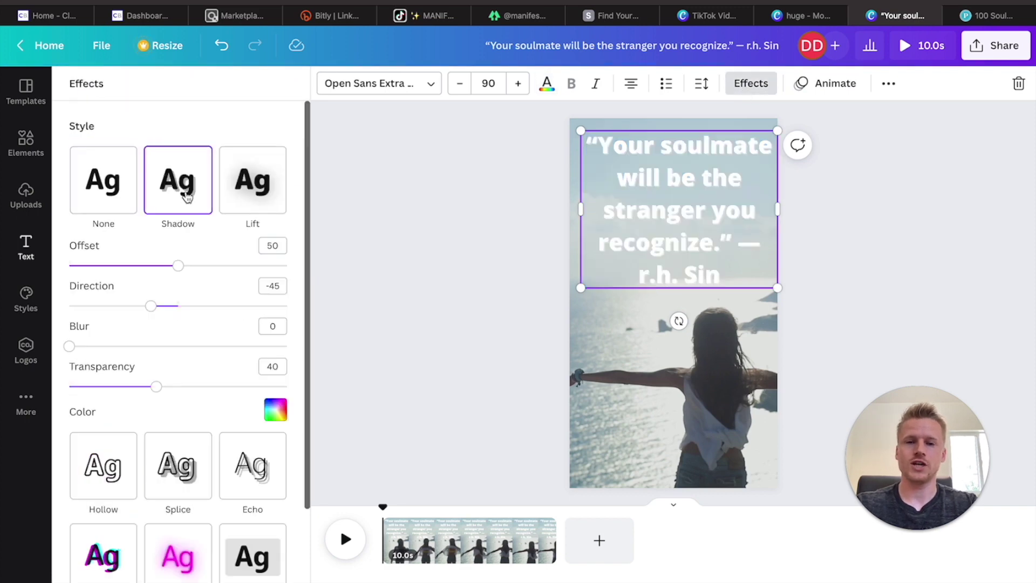
pyautogui.click(277, 411)
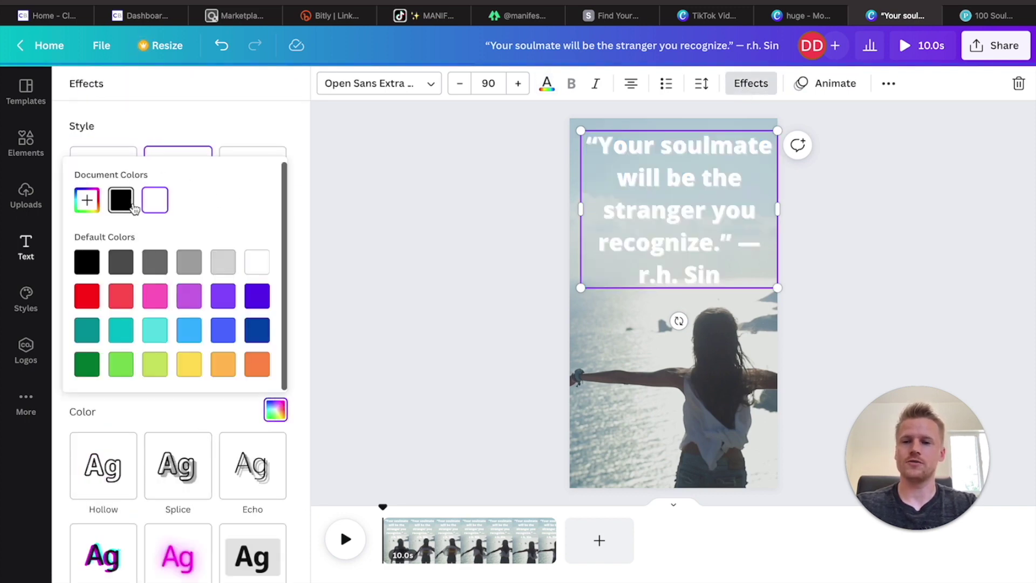
pyautogui.click(132, 207)
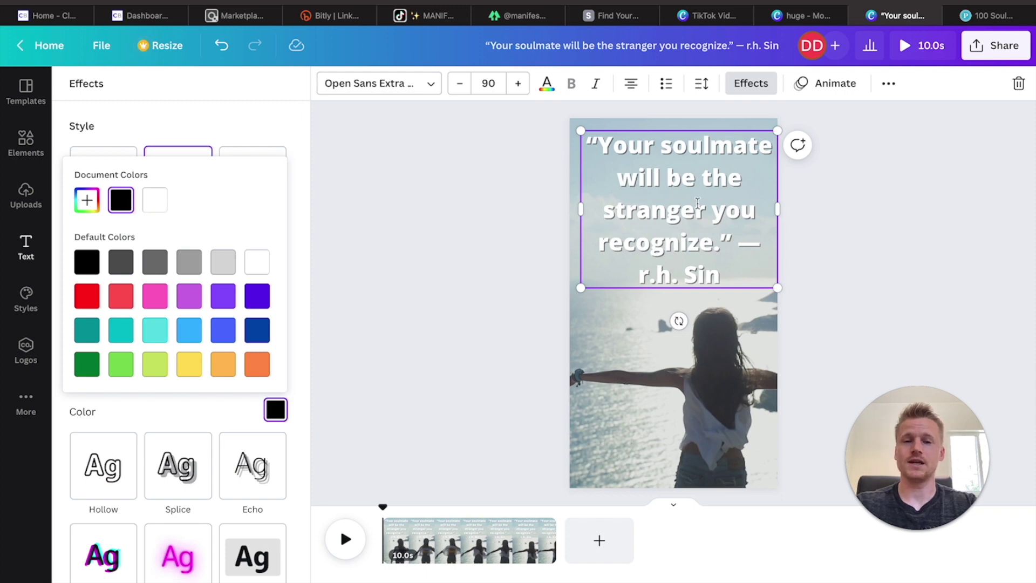
pyautogui.click(483, 444)
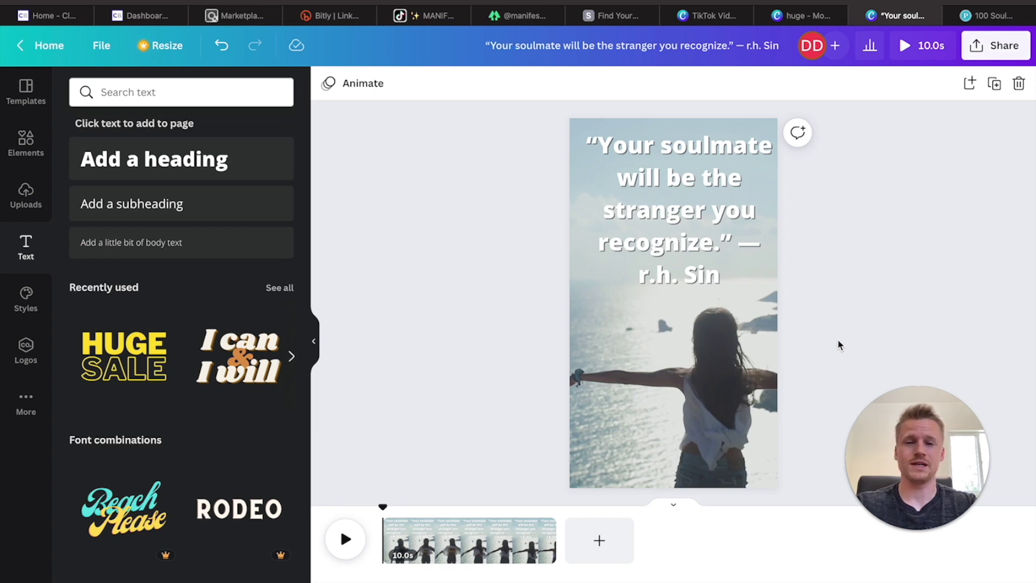
# - Scroll the MANIFESTATION profile, open the second soulmate video and highlight its caption
pyautogui.click(426, 15)
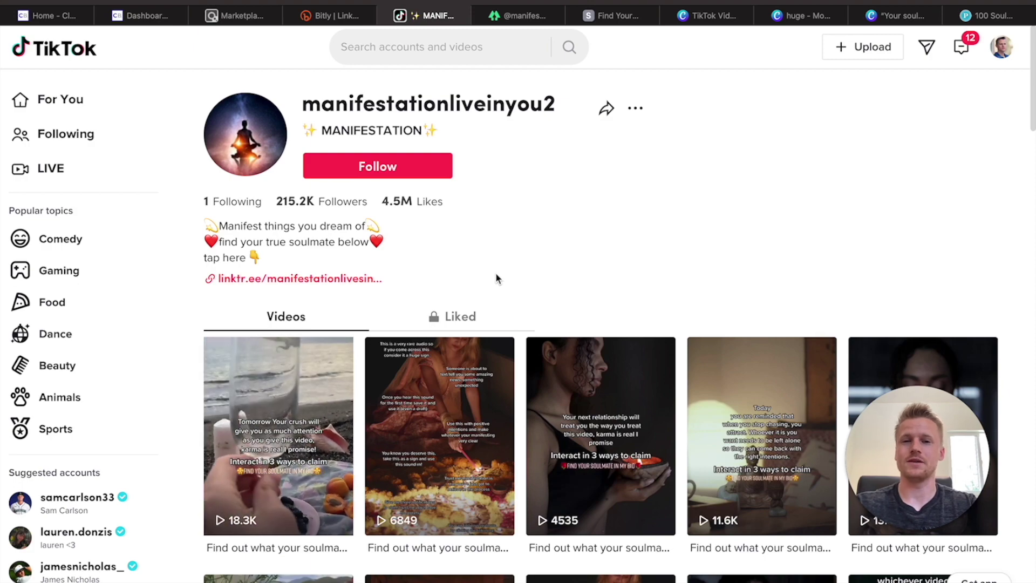
pyautogui.scroll(-2, 497, 275)
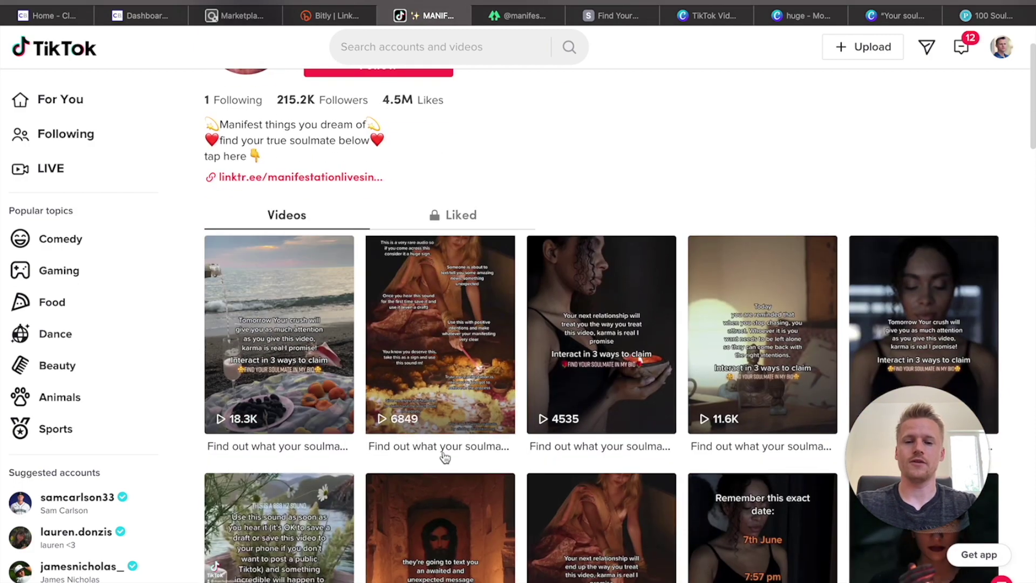
pyautogui.click(470, 362)
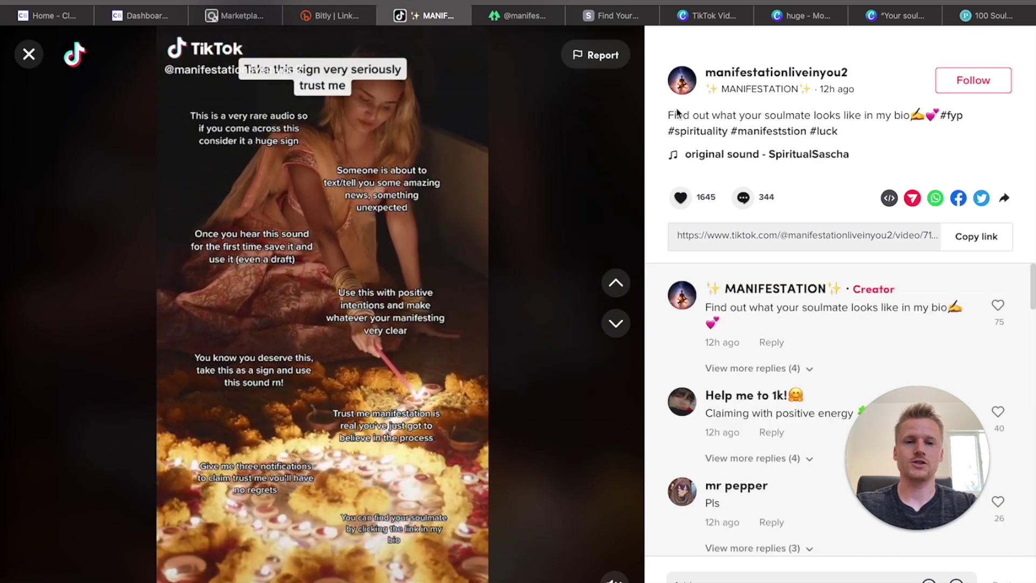
pyautogui.moveTo(670, 114); pyautogui.dragTo(909, 112)
pyautogui.click(28, 54)
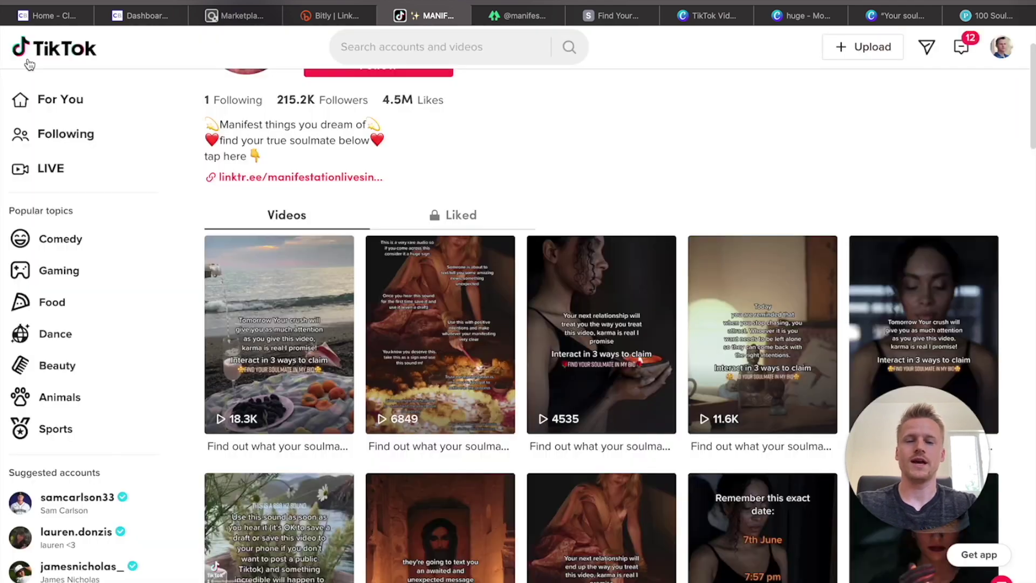
pyautogui.scroll(2, 576, 255)
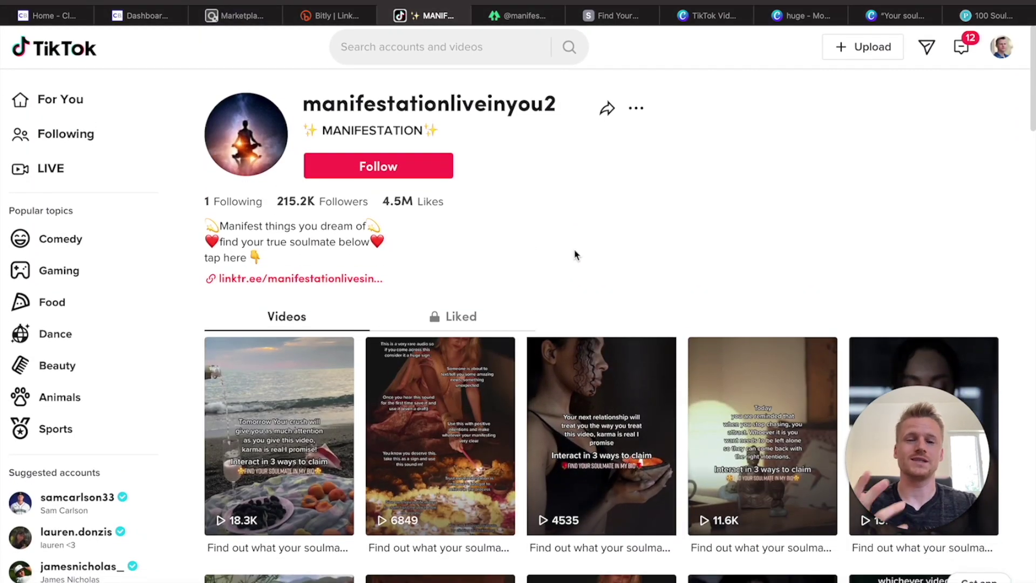
pyautogui.press('super+3')
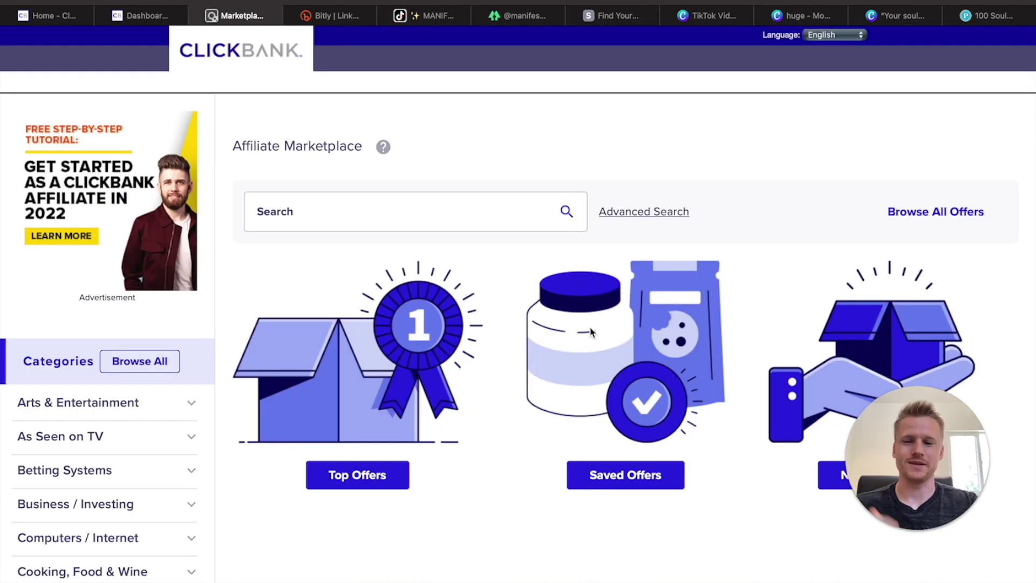
# - Filter the ClickBank marketplace to the E-Business & E-Marketing category
pyautogui.scroll(-5, 591, 332)
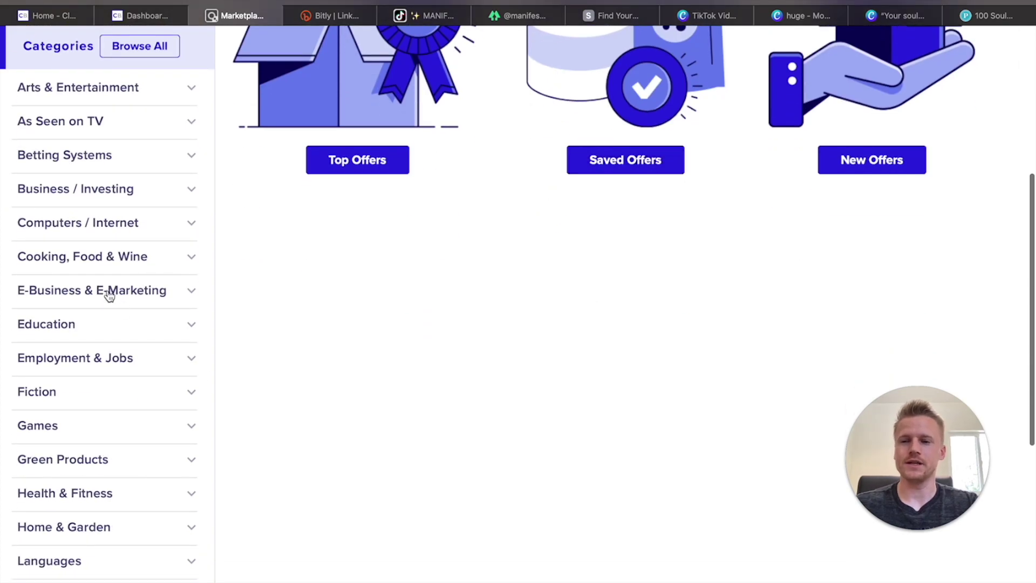
pyautogui.click(110, 291)
pyautogui.scroll(3, 672, 374)
pyautogui.scroll(-15, 671, 374)
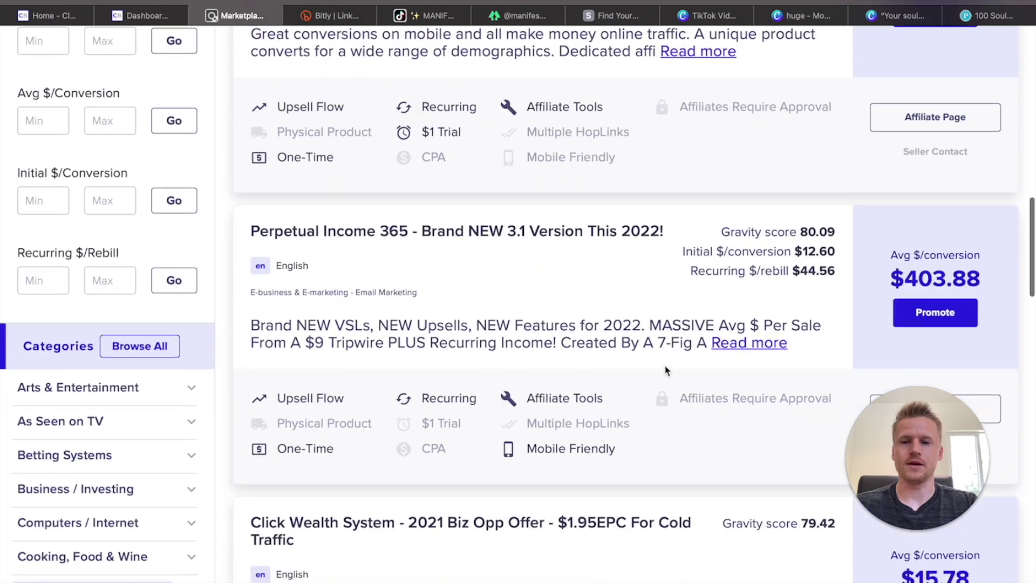
# - Preview the Perpetual Income 365 sales page, dismissing its WAIT! popup
pyautogui.click(432, 236)
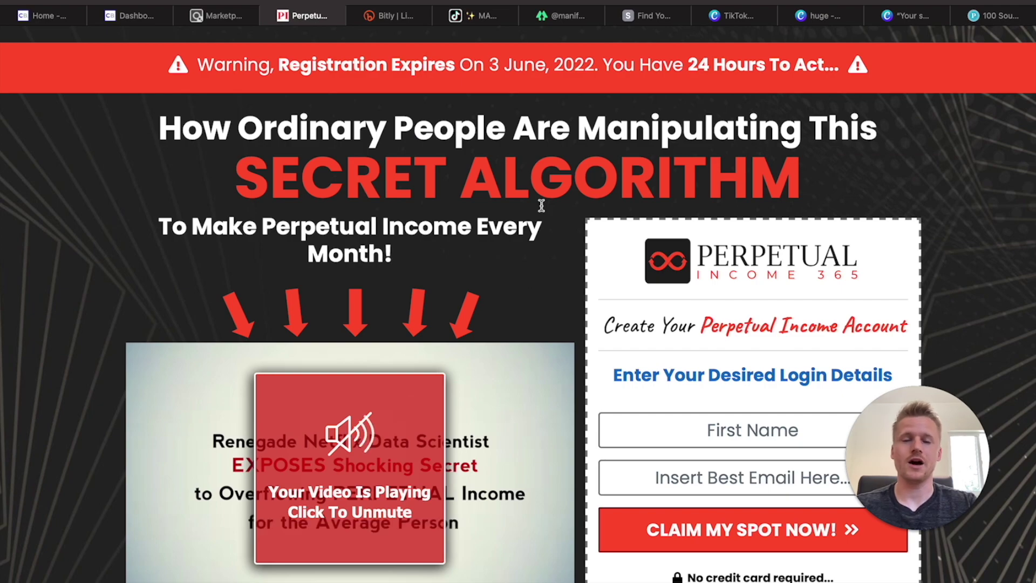
pyautogui.scroll(-5, 541, 206)
pyautogui.scroll(5, 542, 205)
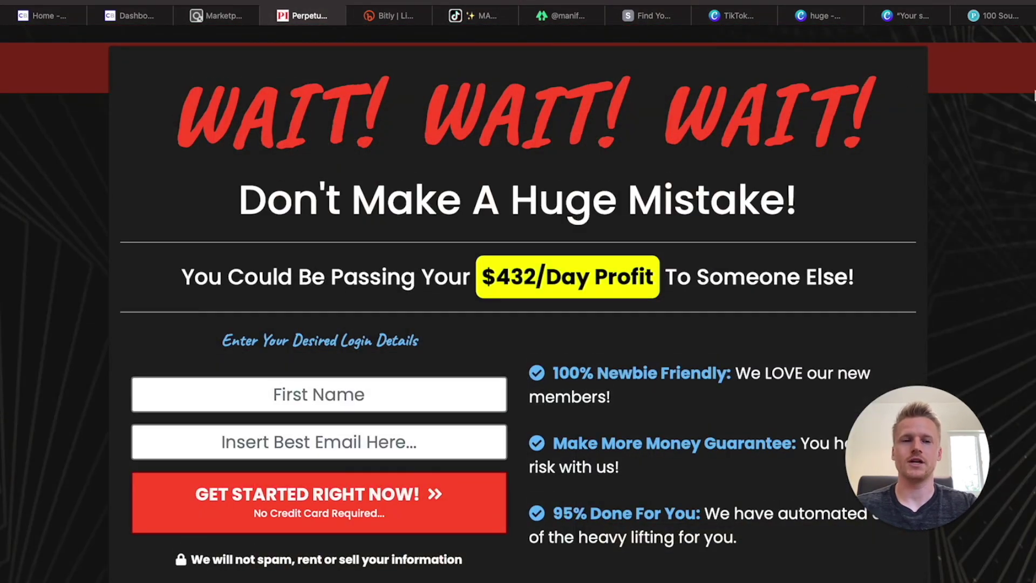
pyautogui.click(985, 148)
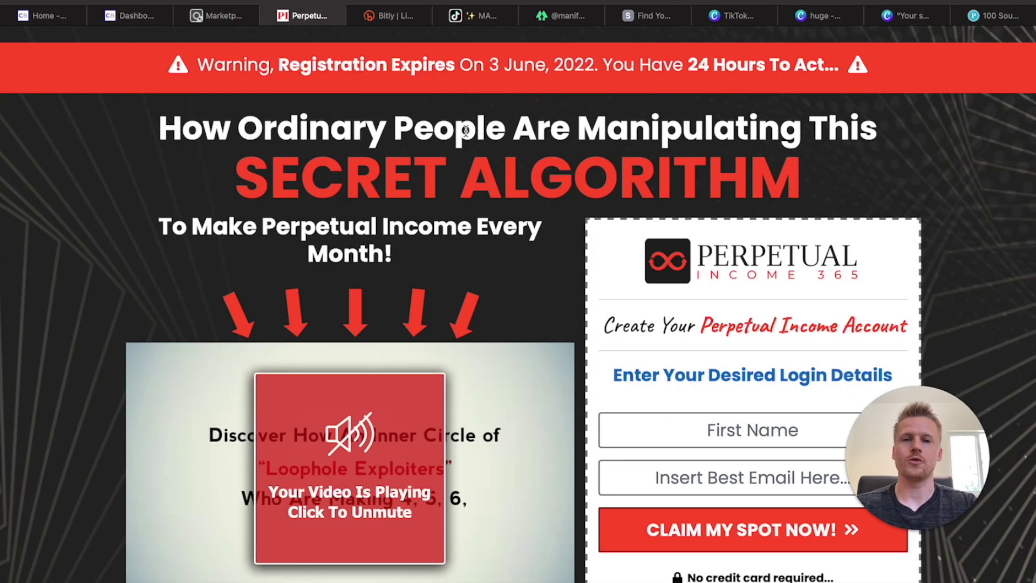
pyautogui.hotkey('ctrl', 'shift', 'Tab')
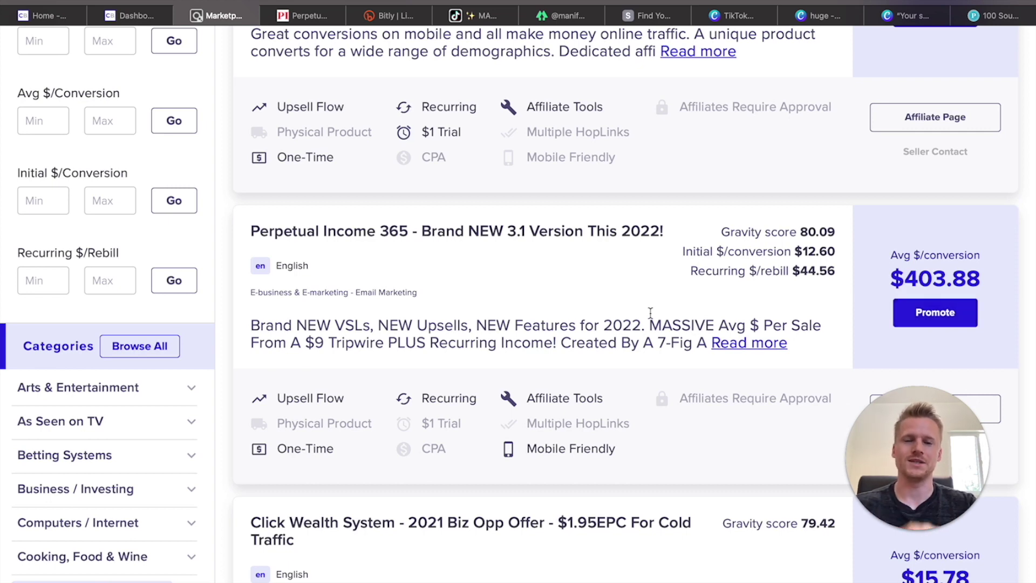
pyautogui.click(475, 15)
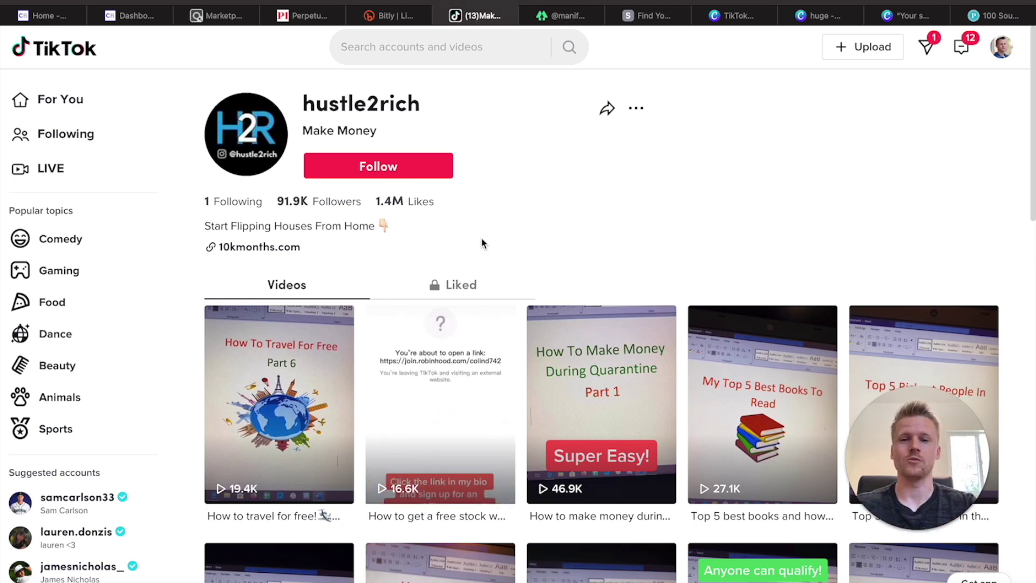
# - Highlight the Make Money account's username and scroll through its video grid
pyautogui.moveTo(422, 103); pyautogui.dragTo(304, 104)
pyautogui.scroll(-4, 606, 250)
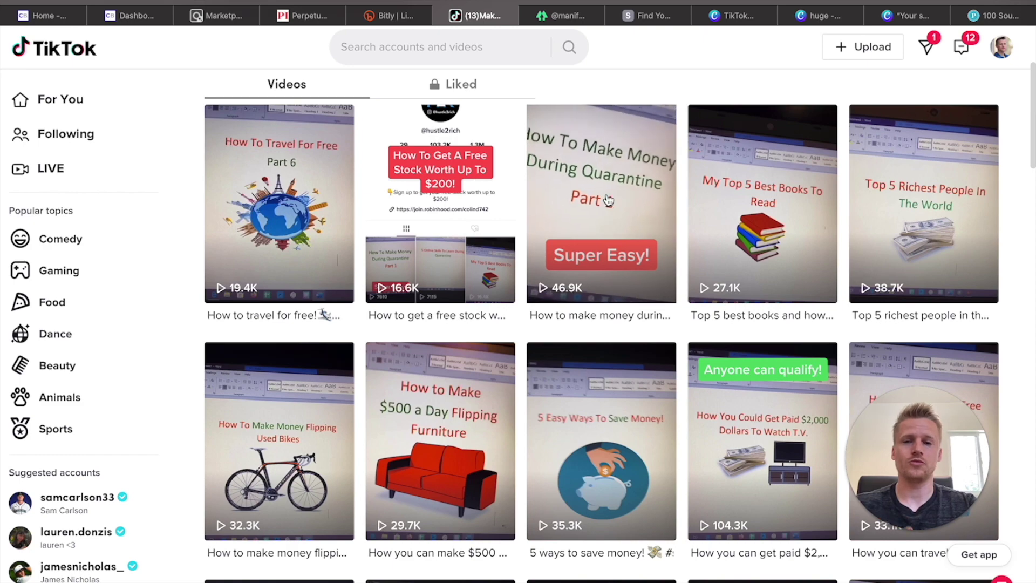
pyautogui.scroll(1, 608, 199)
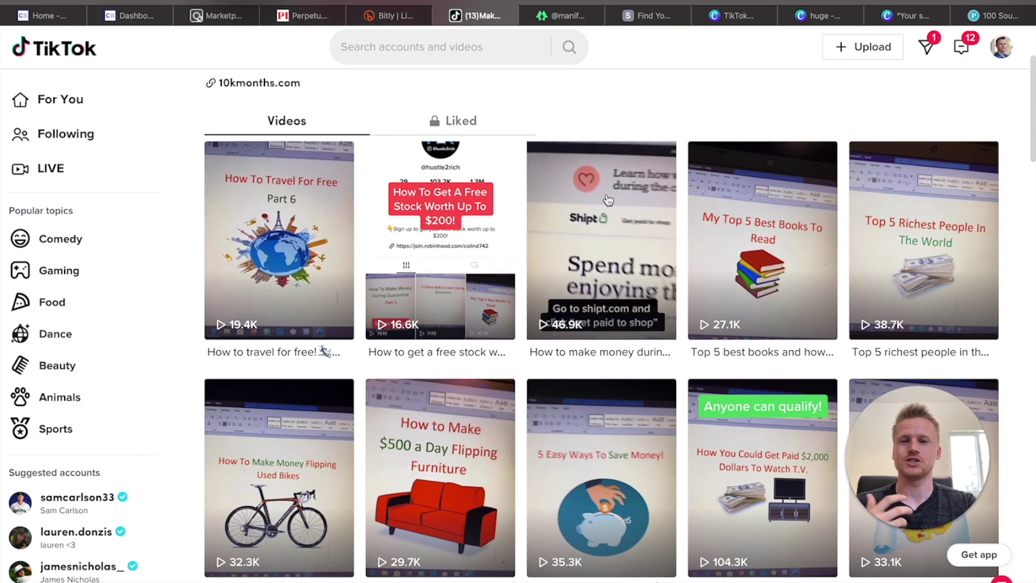
pyautogui.scroll(-2, 608, 200)
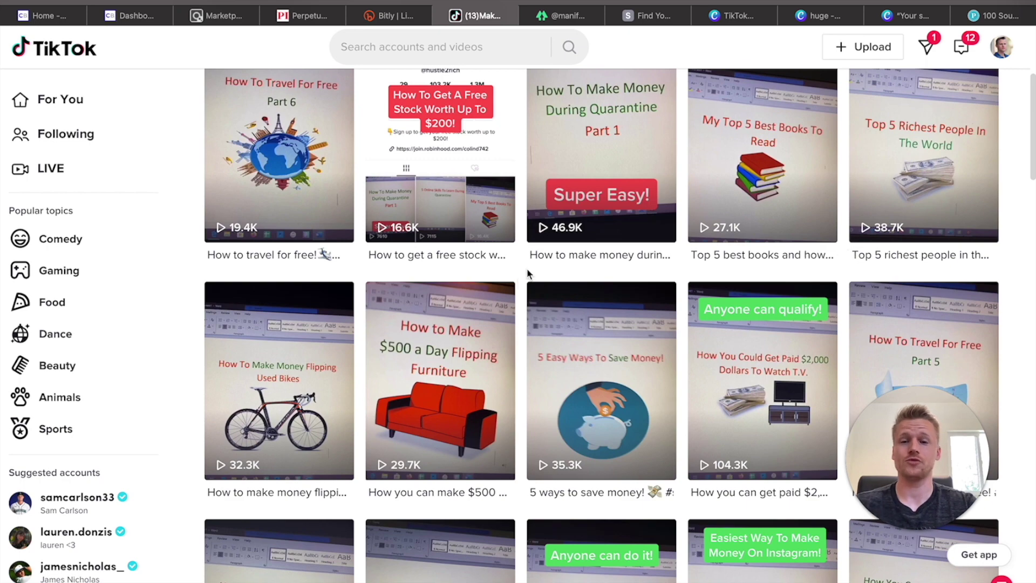
pyautogui.scroll(-3, 578, 269)
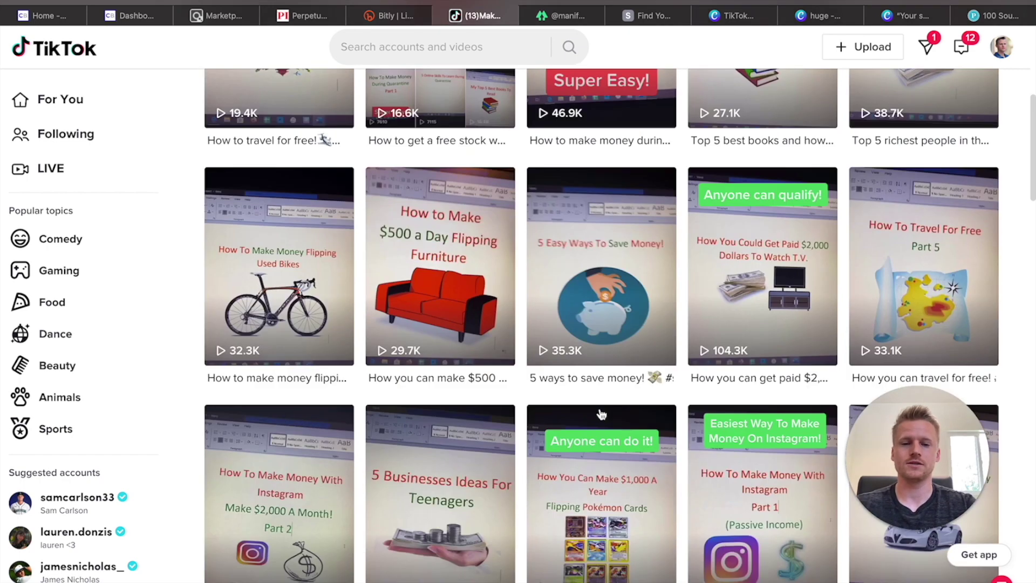
pyautogui.scroll(-7, 729, 325)
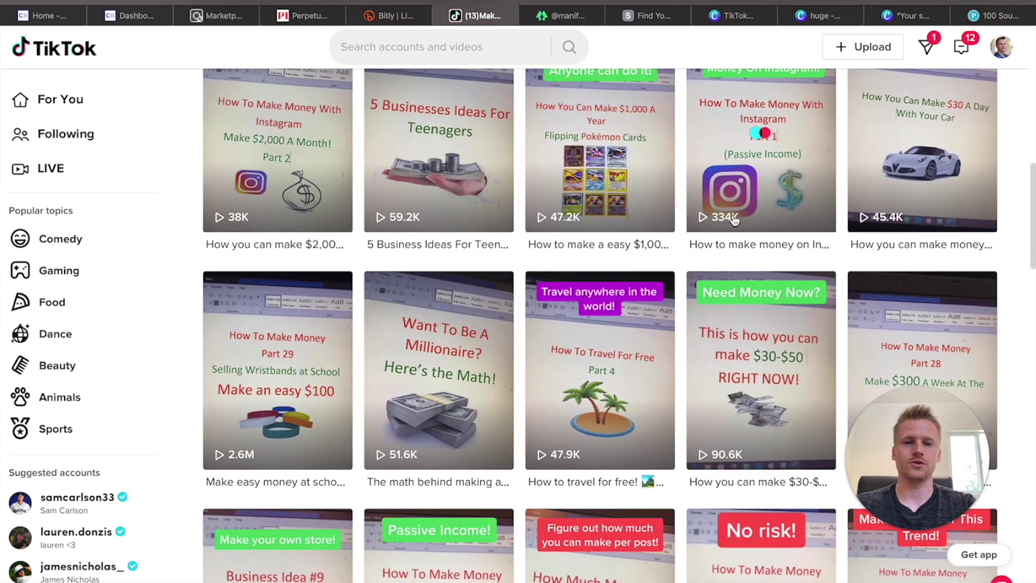
pyautogui.scroll(10, 741, 216)
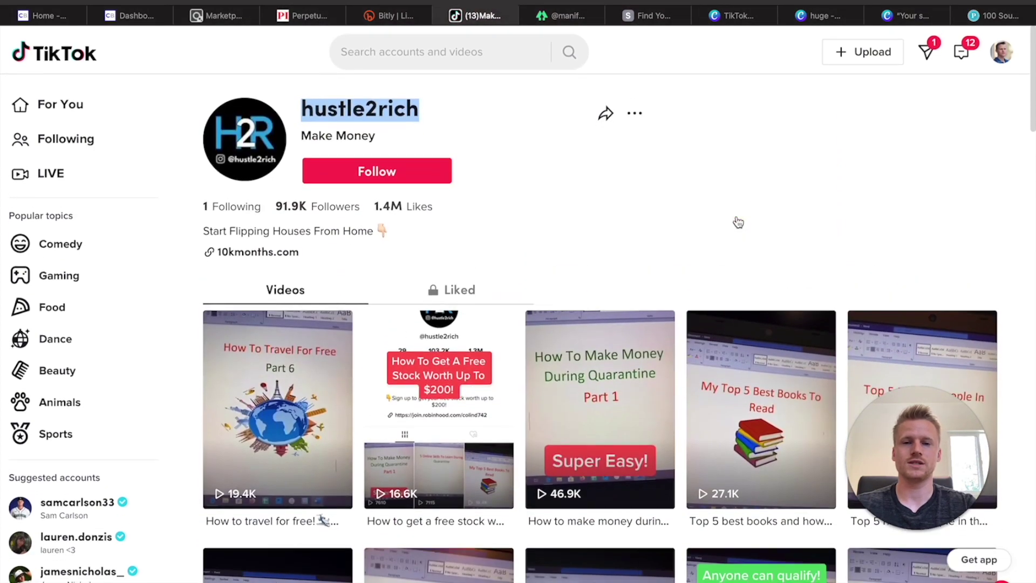
pyautogui.click(593, 161)
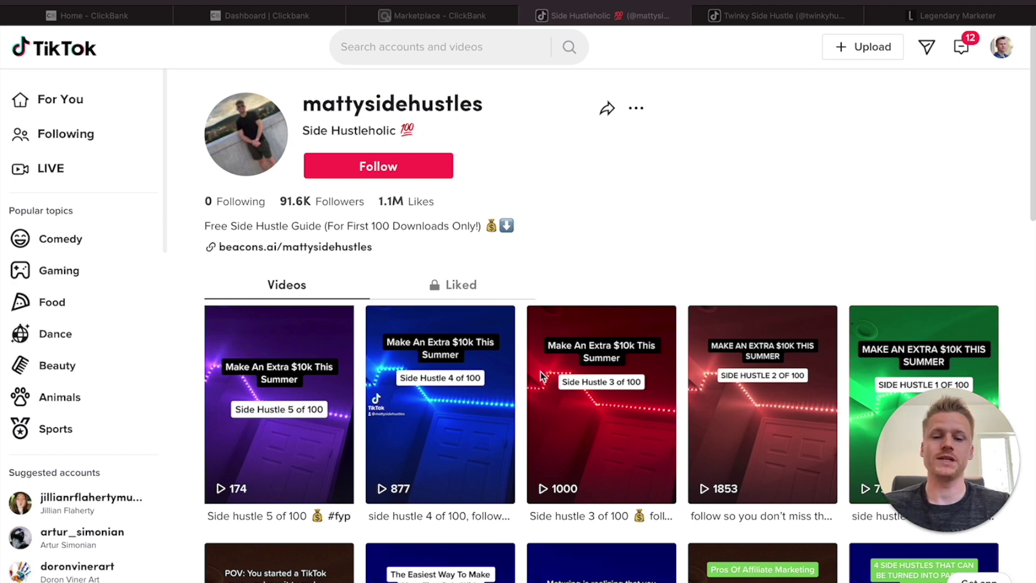
# - Scroll through the Side Hustleholic 'Side hustle 1–5 of 100' video series
pyautogui.scroll(-2, 540, 371)
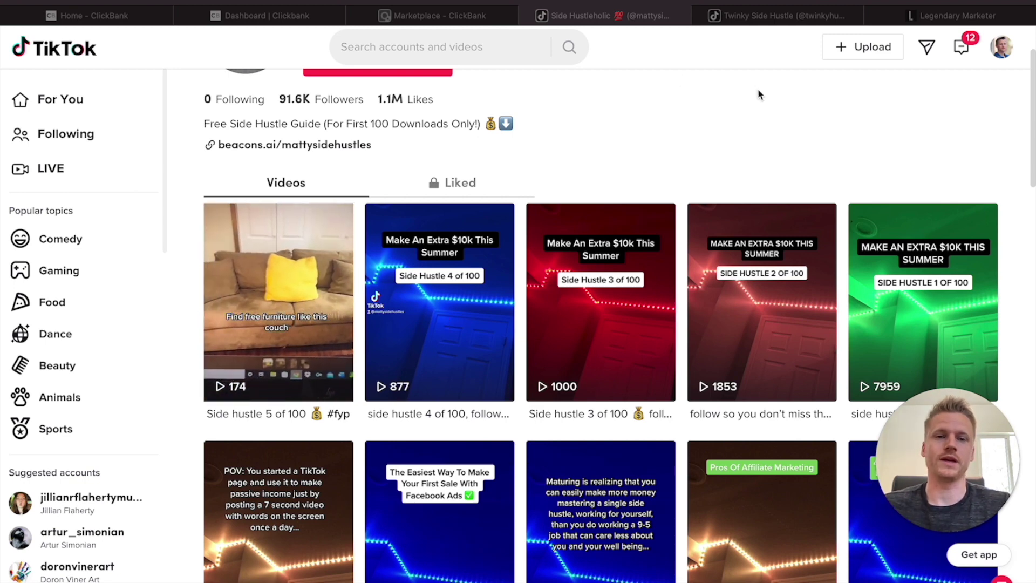
pyautogui.scroll(2, 659, 178)
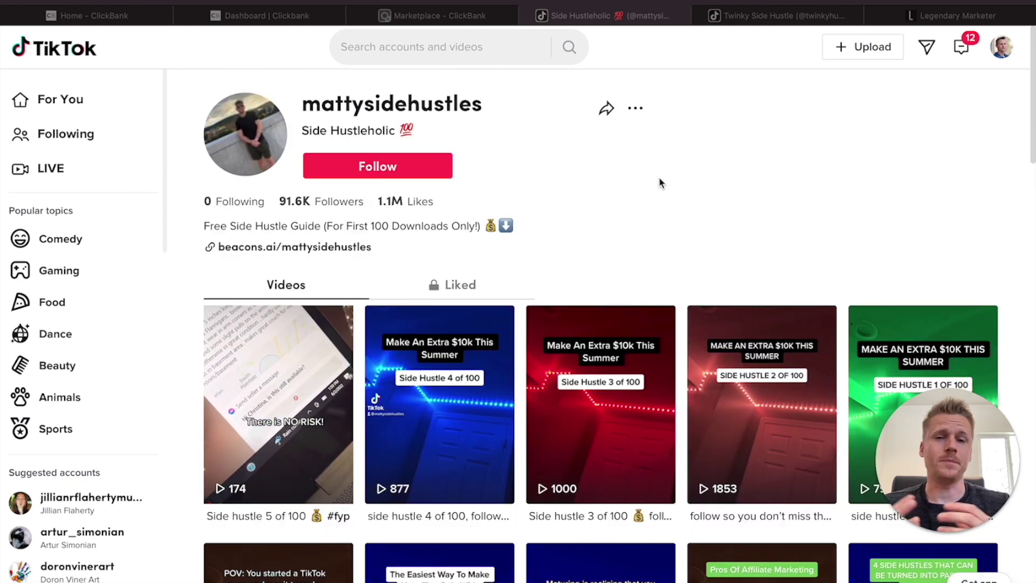
pyautogui.click(905, 18)
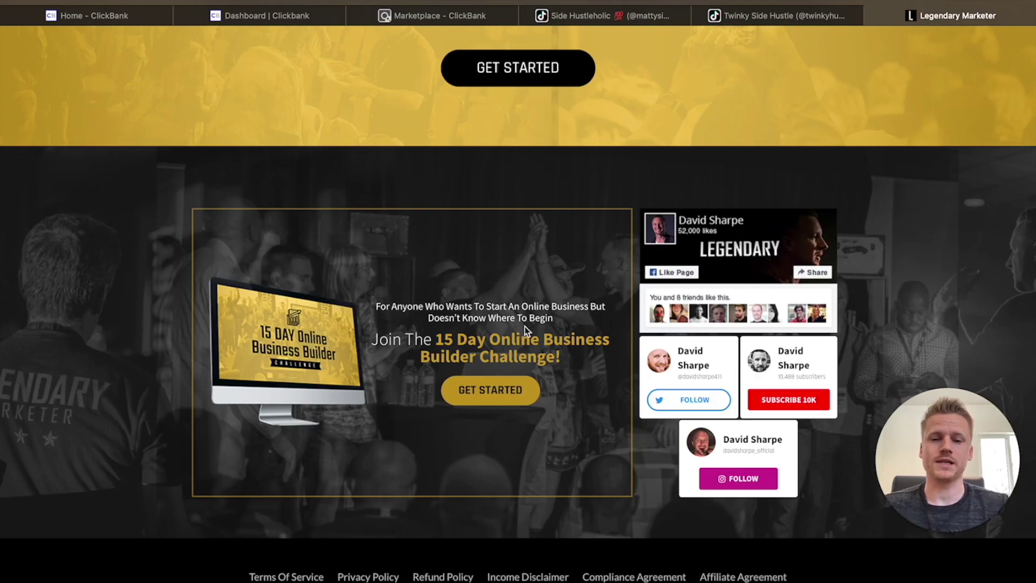
# - Highlight the 15 Day Online Business Builder headline and Twinky Side Hustle's $40k in 3 Months bio
pyautogui.moveTo(443, 340); pyautogui.dragTo(600, 352)
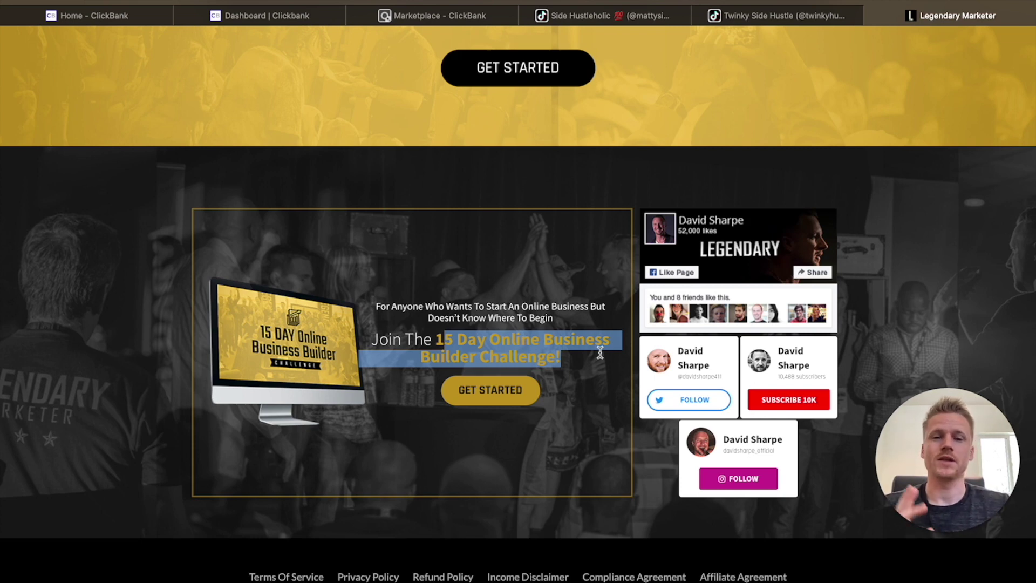
pyautogui.click(747, 19)
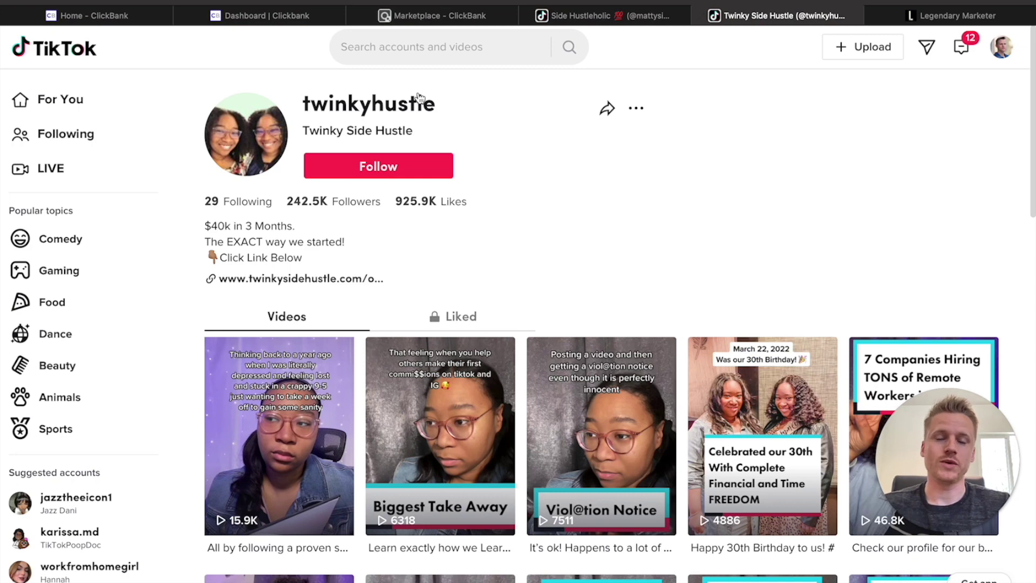
pyautogui.moveTo(206, 227); pyautogui.dragTo(294, 227)
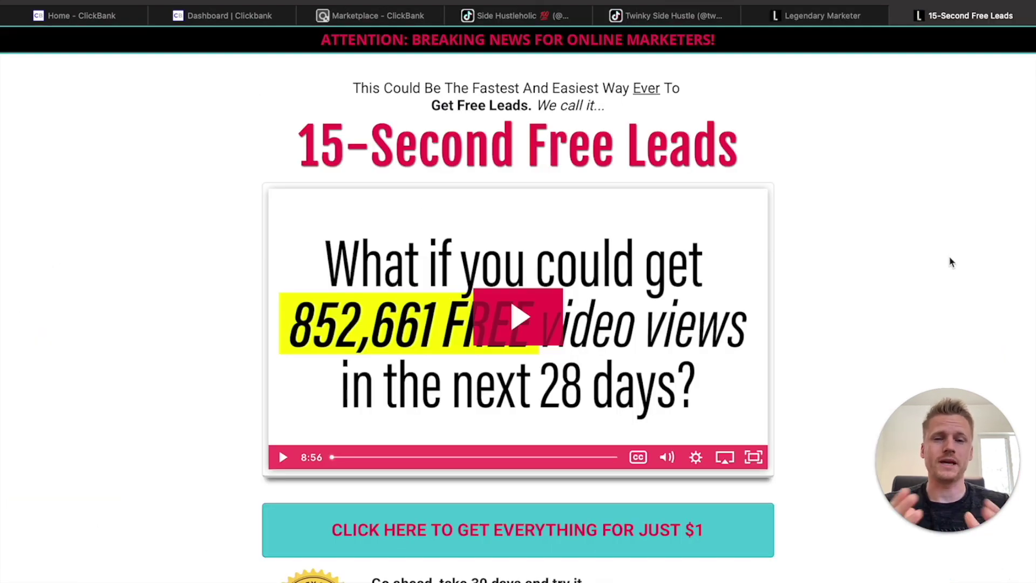
pyautogui.scroll(-3, 944, 253)
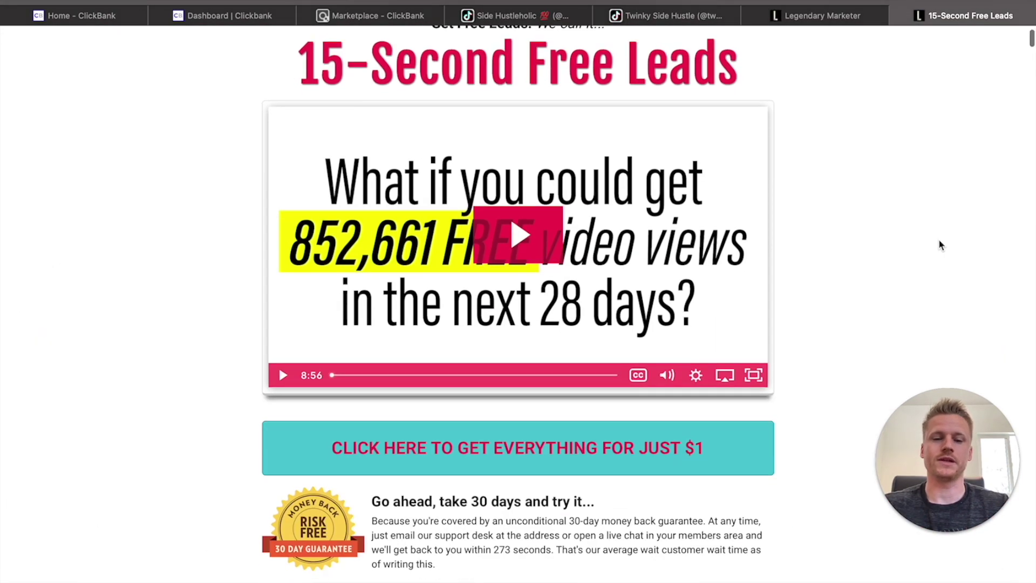